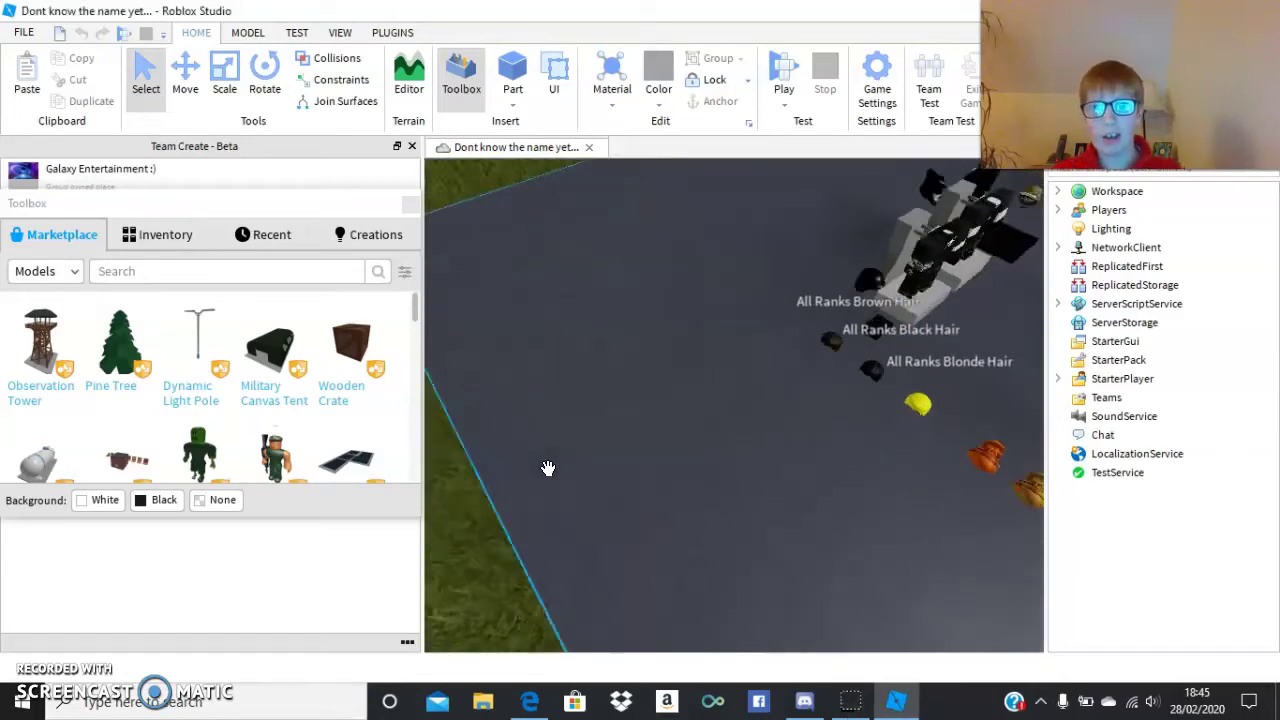
Step: Look over the hair and gear displays on the dark base floor and the grass terrain around it
right_click_drag(548, 468, 550, 470)
key("w")
key("s")
key("w")
key("w")
scroll(549, 468, "down", 8)
scroll(552, 474, "down", 4)
right_click_drag(801, 540, 799, 539)
key("w")
key("w")
key("w")
key("w")
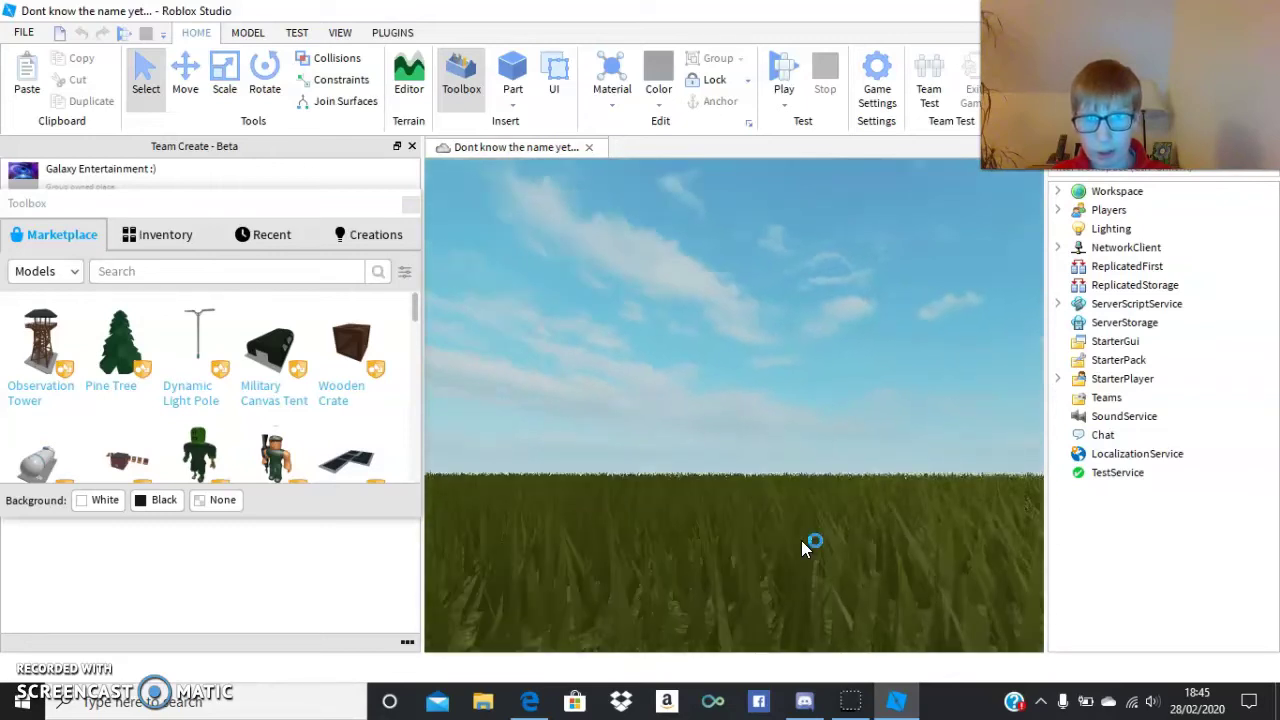
key("w")
Step: Select the AK-47 floating beyond the terrain edge and inspect its contents in the object hierarchy
right_click_drag(790, 443, 859, 450)
key("w")
key("w")
key("w")
key("d")
key("d")
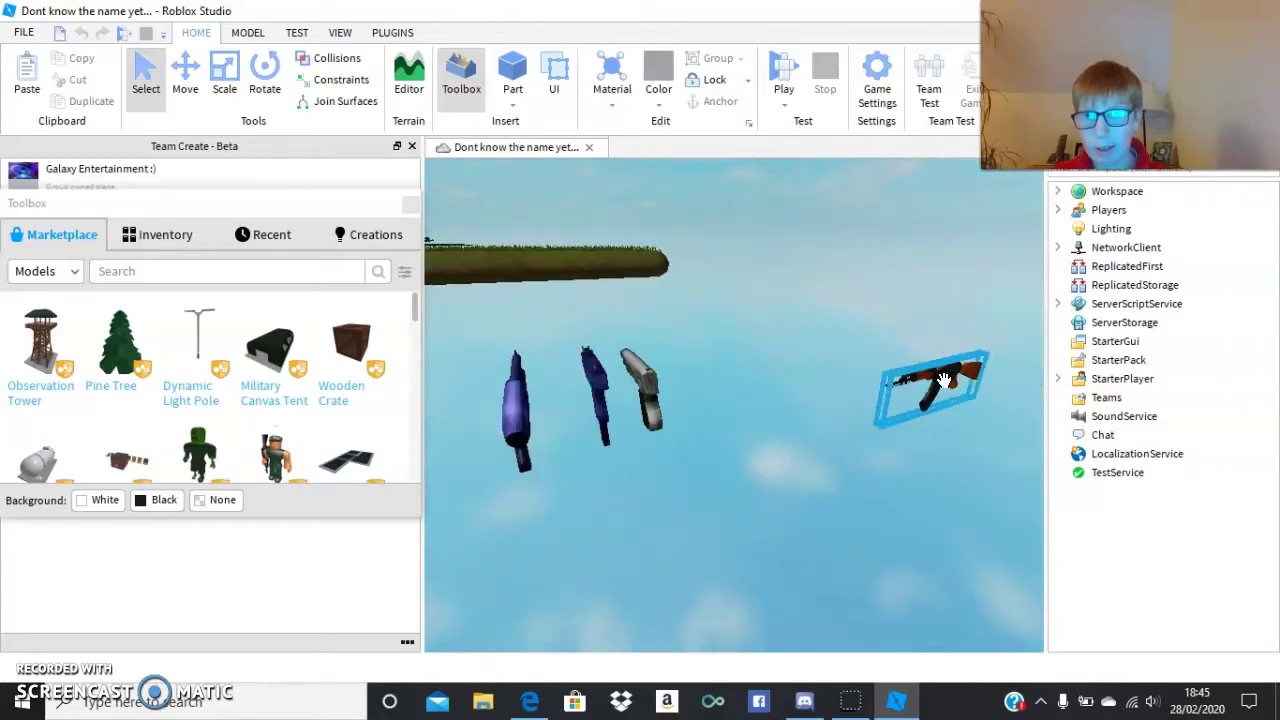
left_click(944, 382)
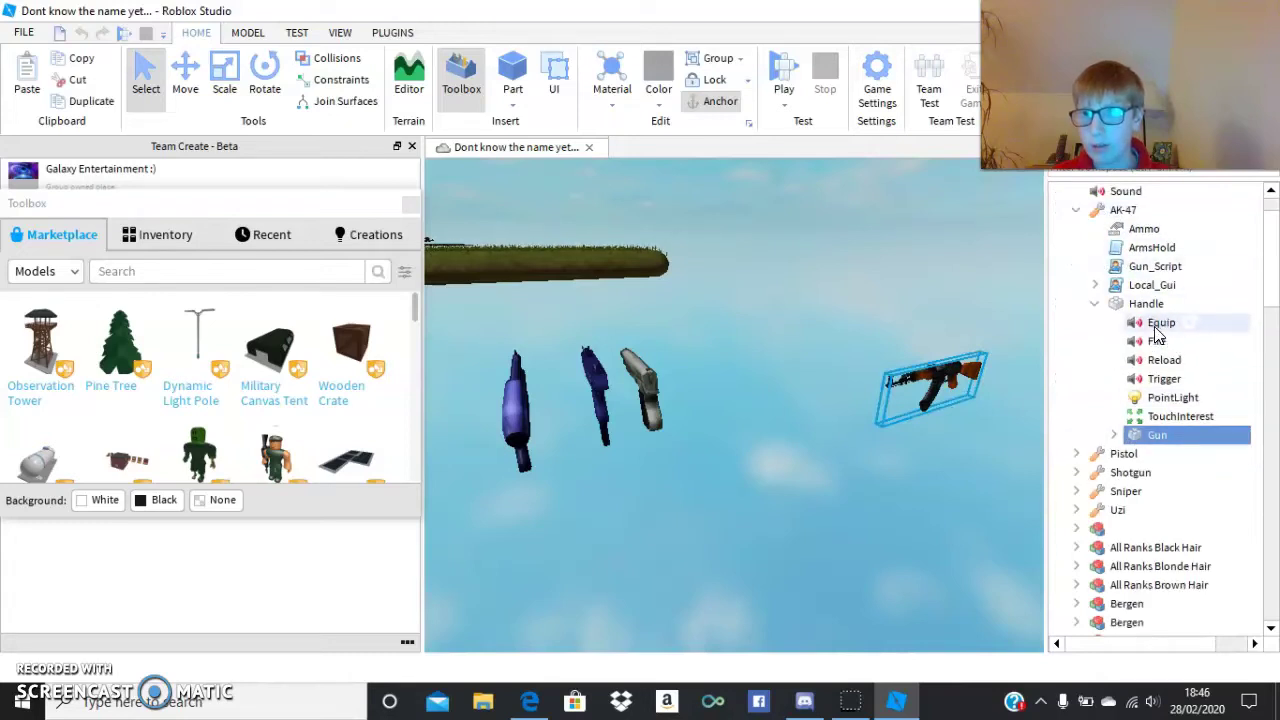
left_click(1117, 436)
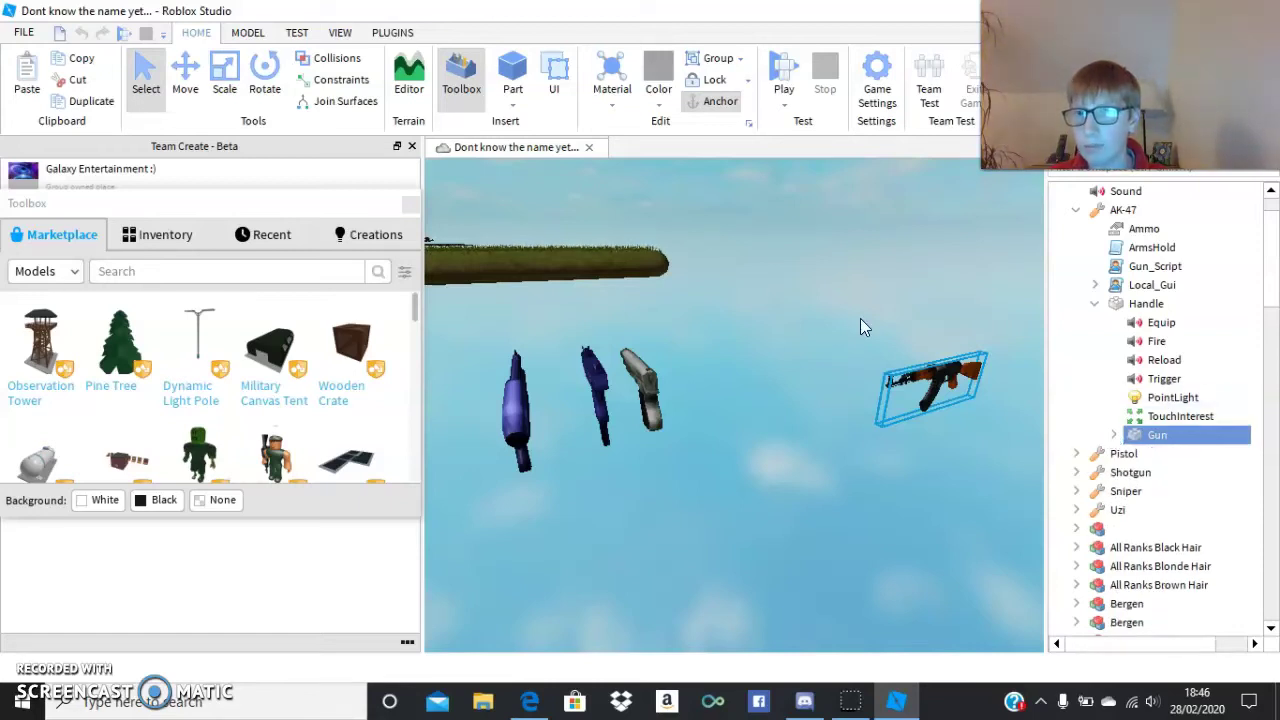
Step: Examine the grey strip along the edge of the grass terrain and clear the gun selection
key("w")
mouse_move(908, 318)
right_mouse_down()
mouse_move(891, 321)
mouse_move(908, 318)
right_mouse_up()
key("w")
key("d")
key("w")
key("s")
key("d")
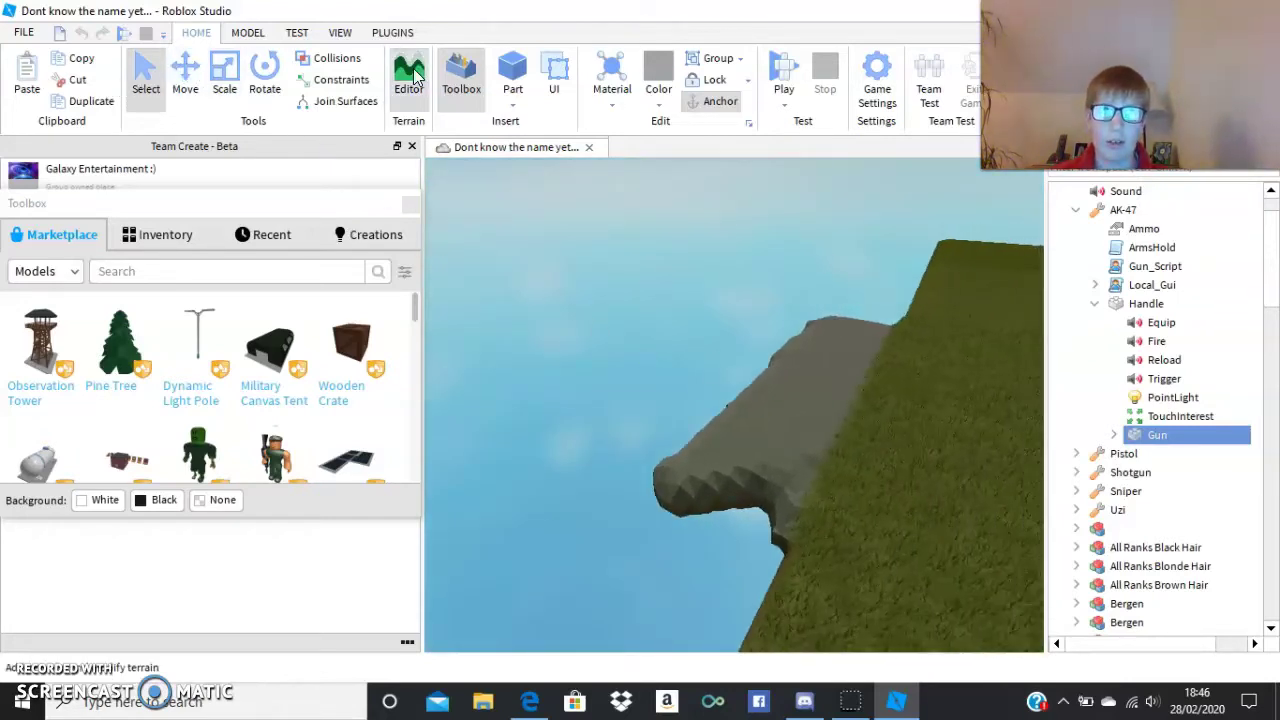
right_click_drag(579, 270, 579, 270)
key("a")
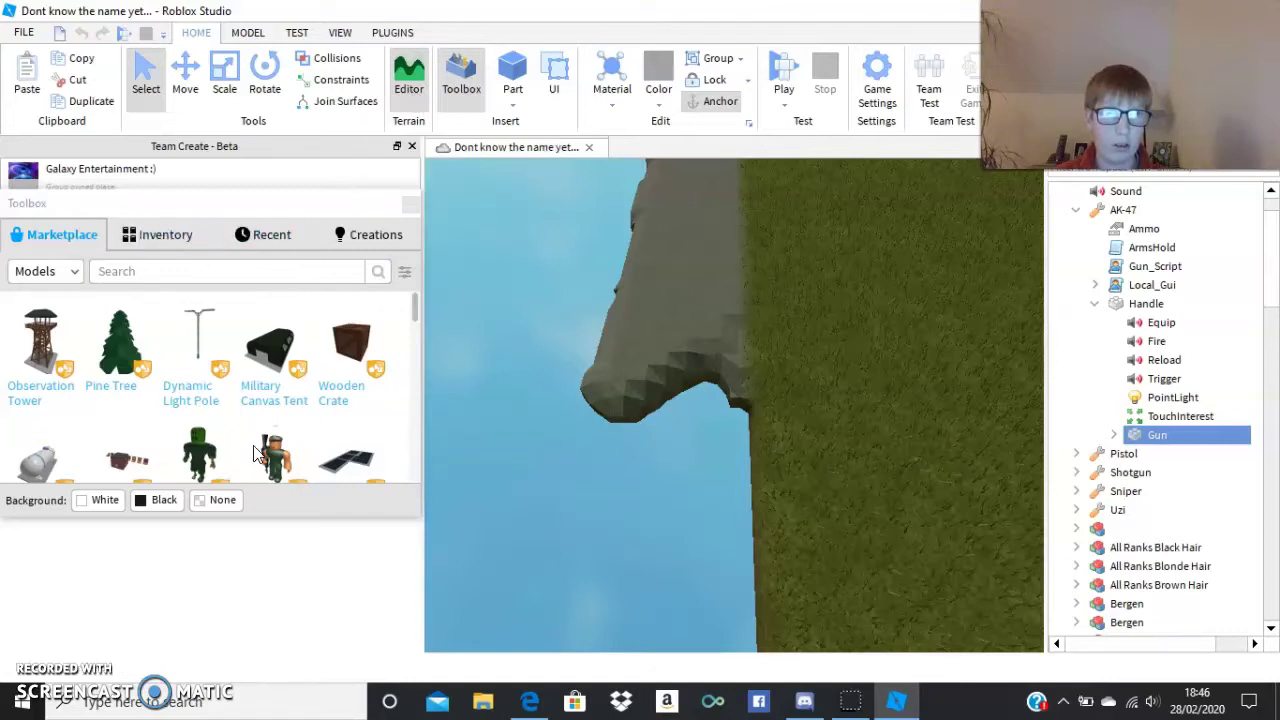
left_click(700, 298)
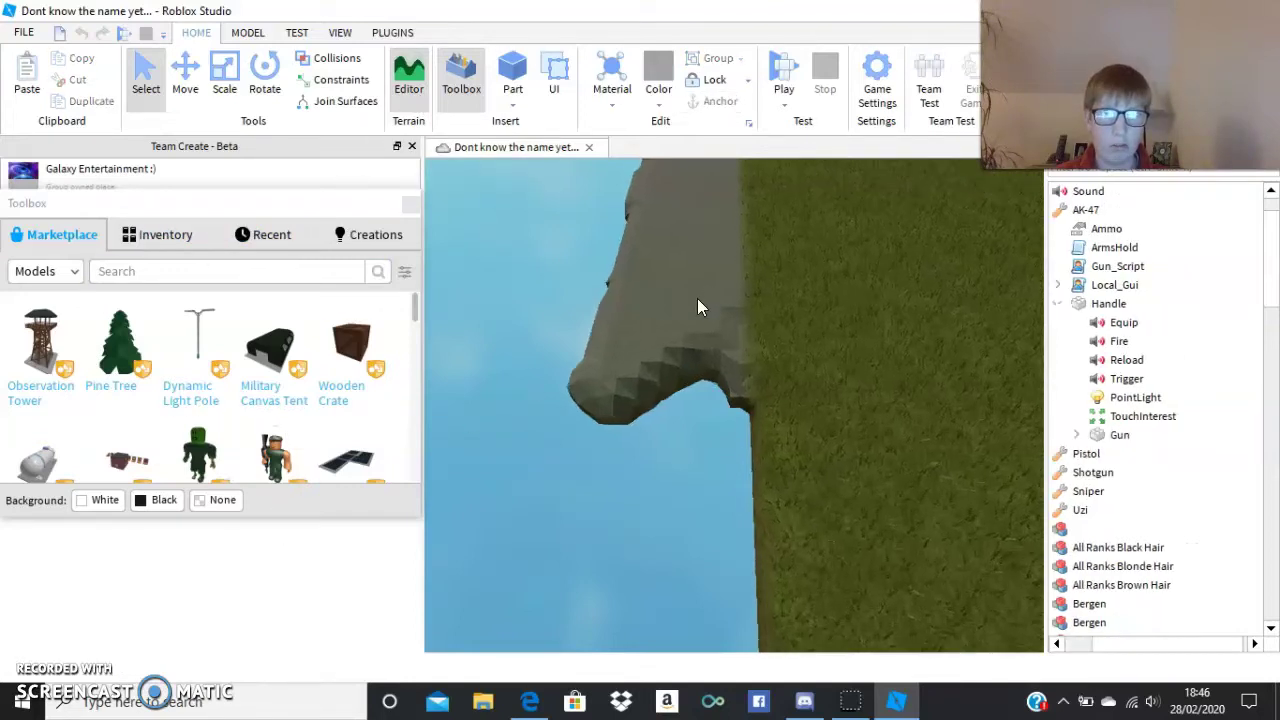
right_click_drag(697, 298, 697, 298)
key("a")
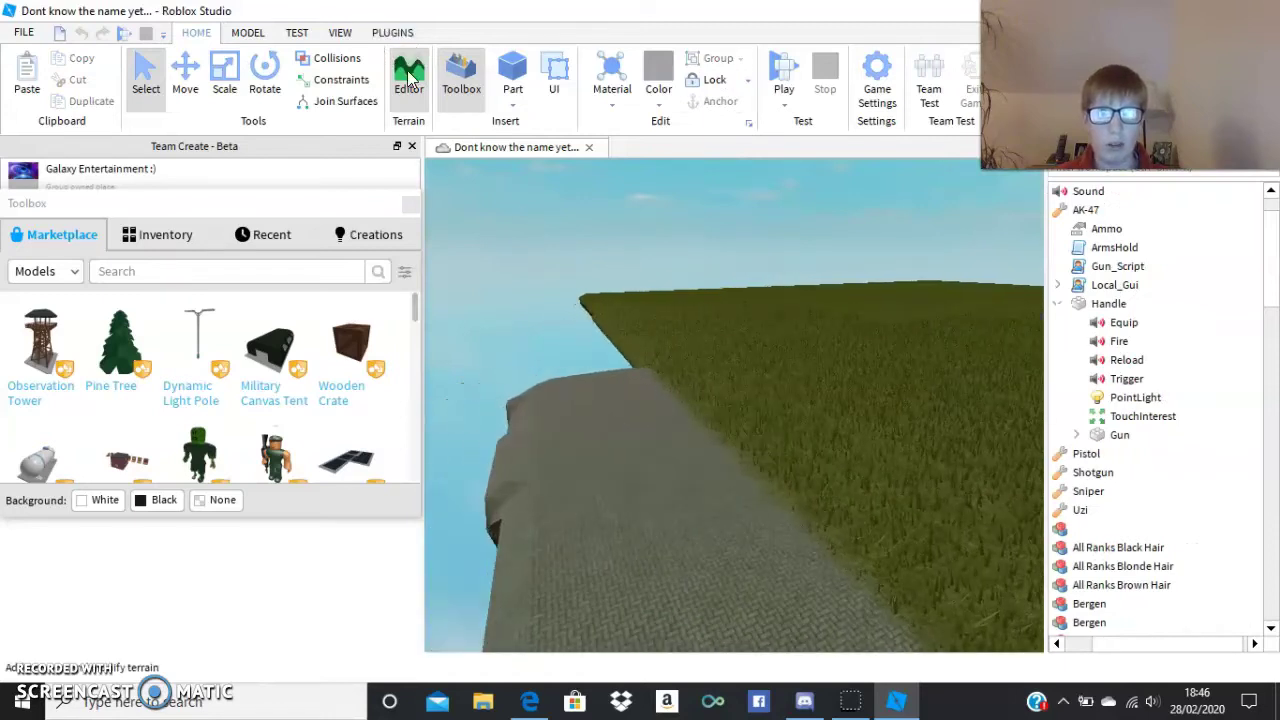
Step: Scale the brick wall segment behind the LWH display upward to make it taller
right_click_drag(808, 389, 808, 389)
key("w")
key("w")
key("w")
key("w")
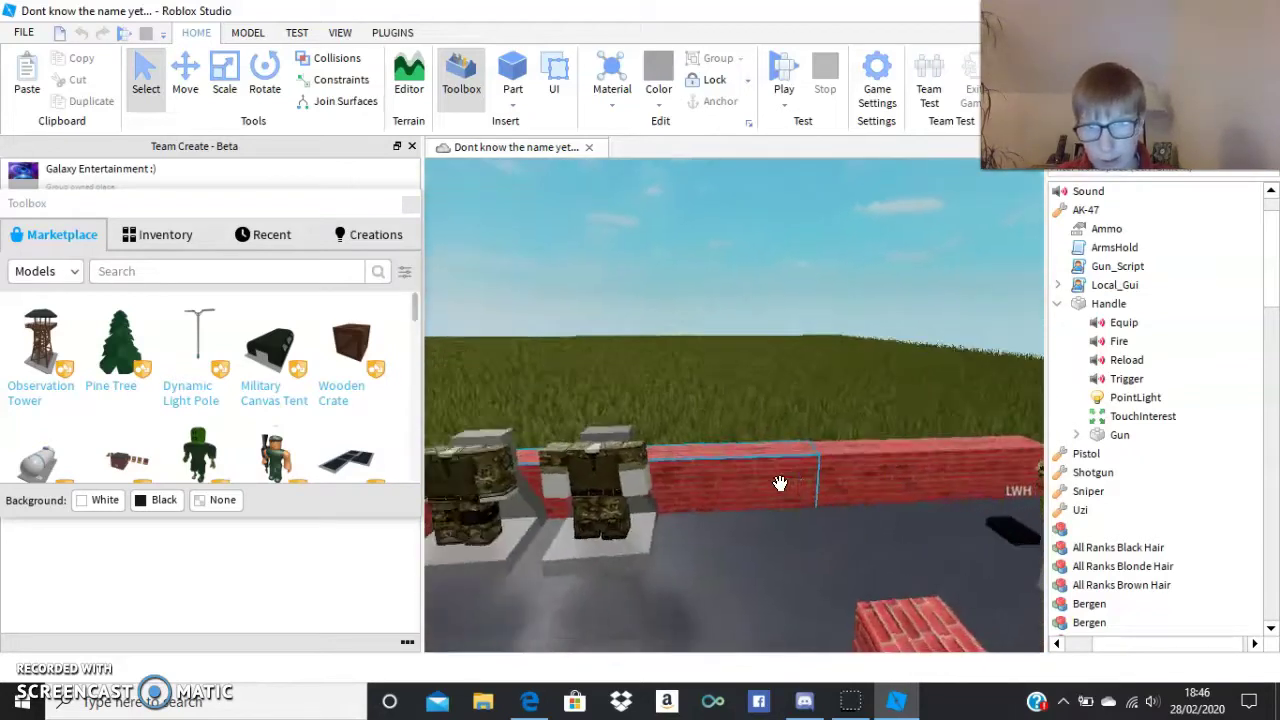
left_click(782, 462)
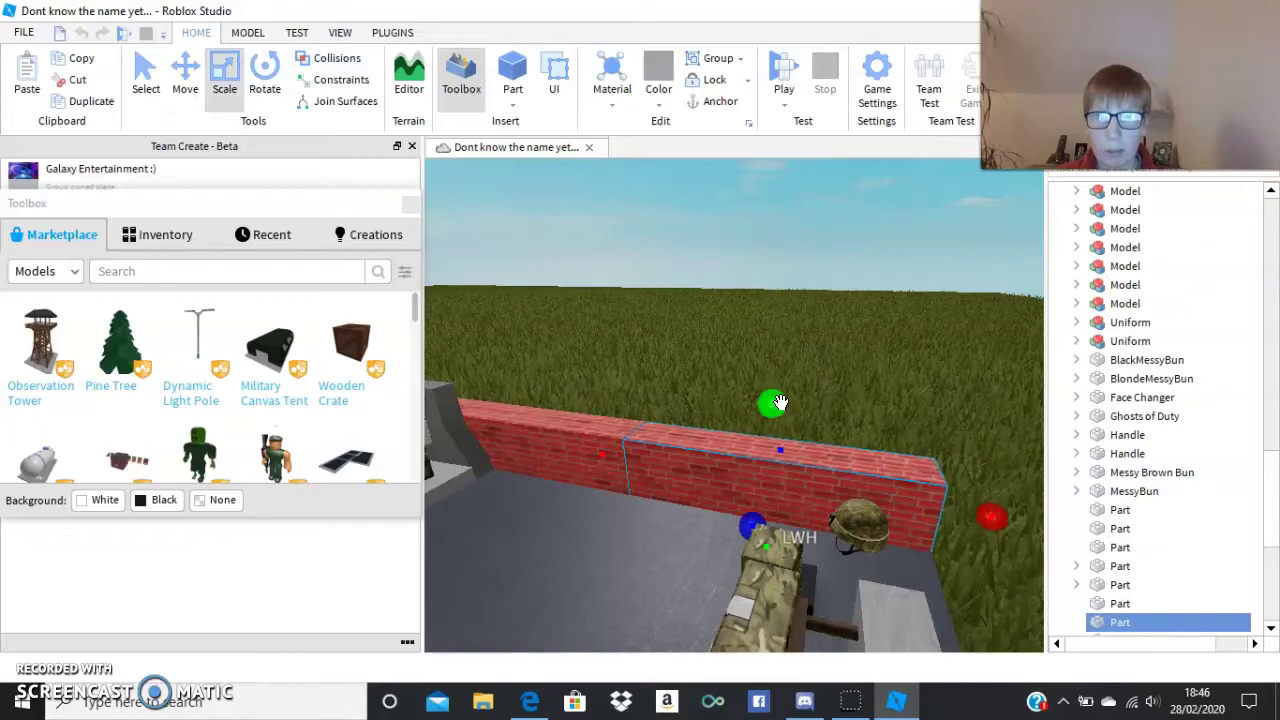
Step: Examine the Royal Engineer's and Royal Artillery berets lined up along the brick wall
right_click_drag(803, 380, 803, 380)
key("s")
key("w")
key("a")
key("w")
key("d")
key("w")
key("a")
key("w")
key("e")
key("d")
key("s")
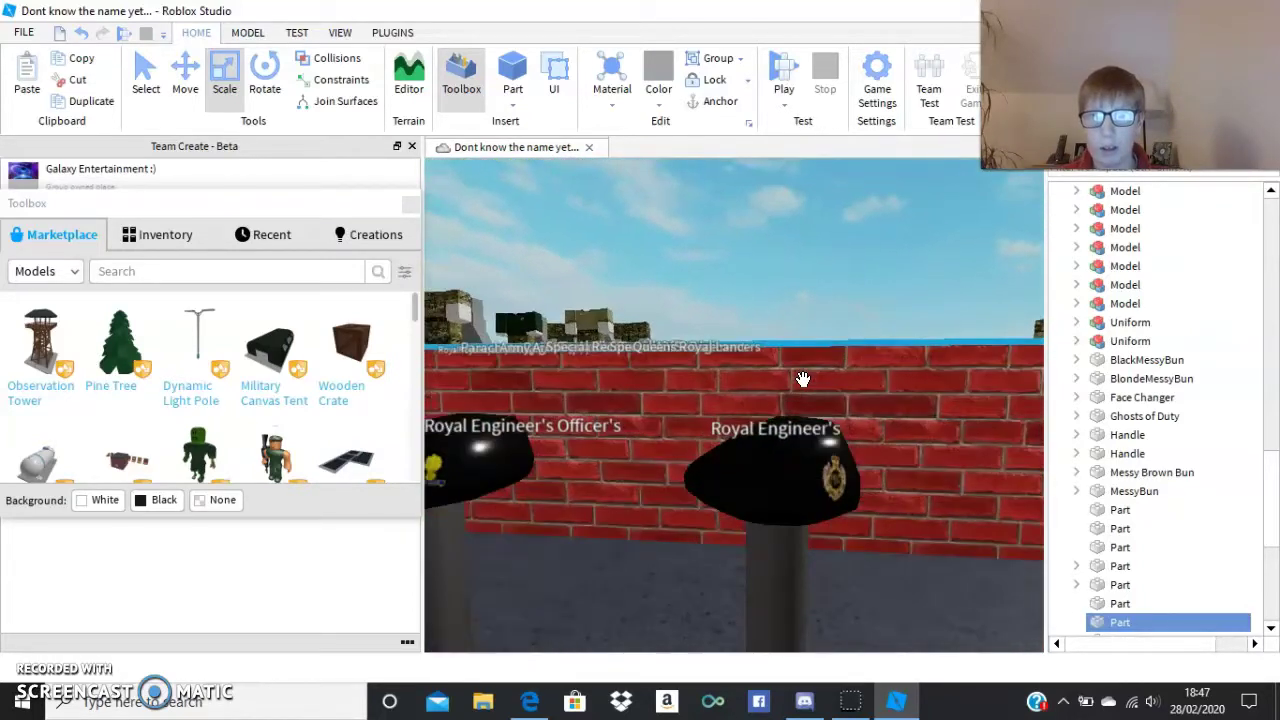
key("a")
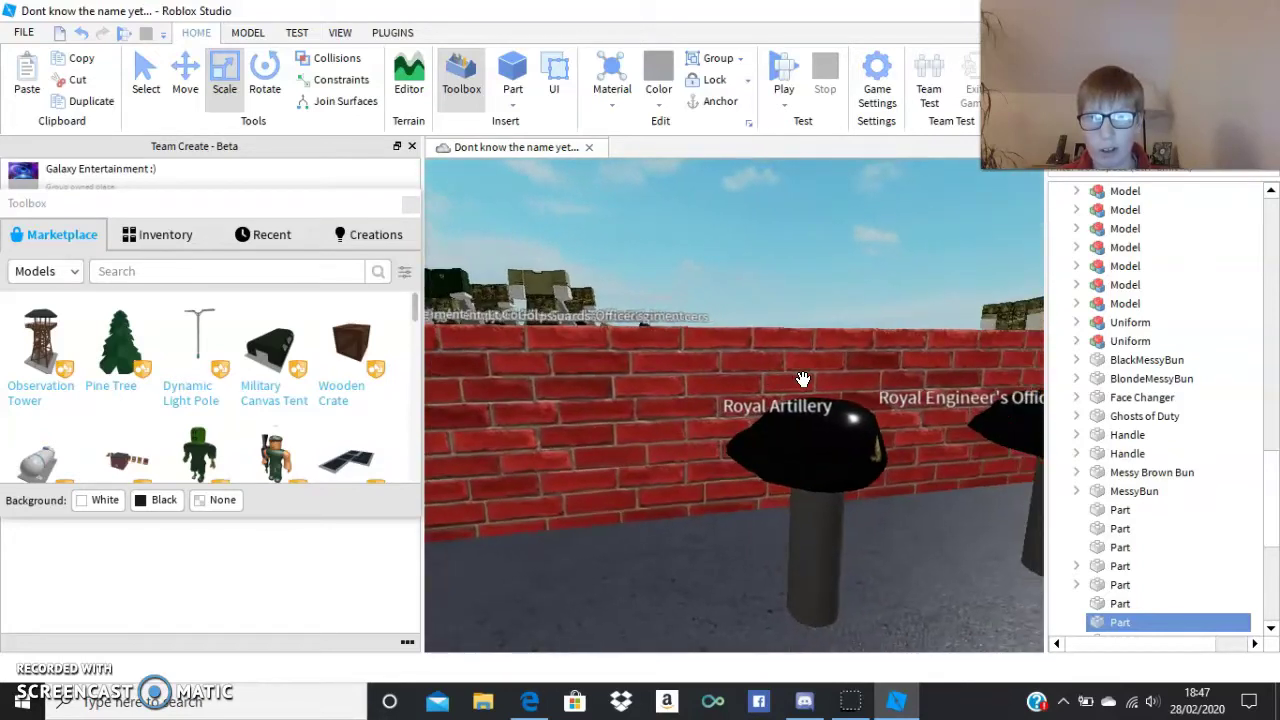
key("d")
Step: Examine the Parachute Regiment, Royal Military Police and Royal Artillery Officer's berets near the uniform stands
right_click_drag(801, 380, 810, 368)
key("w")
key("w")
key("s")
key("w")
key("s")
key("s")
key("a")
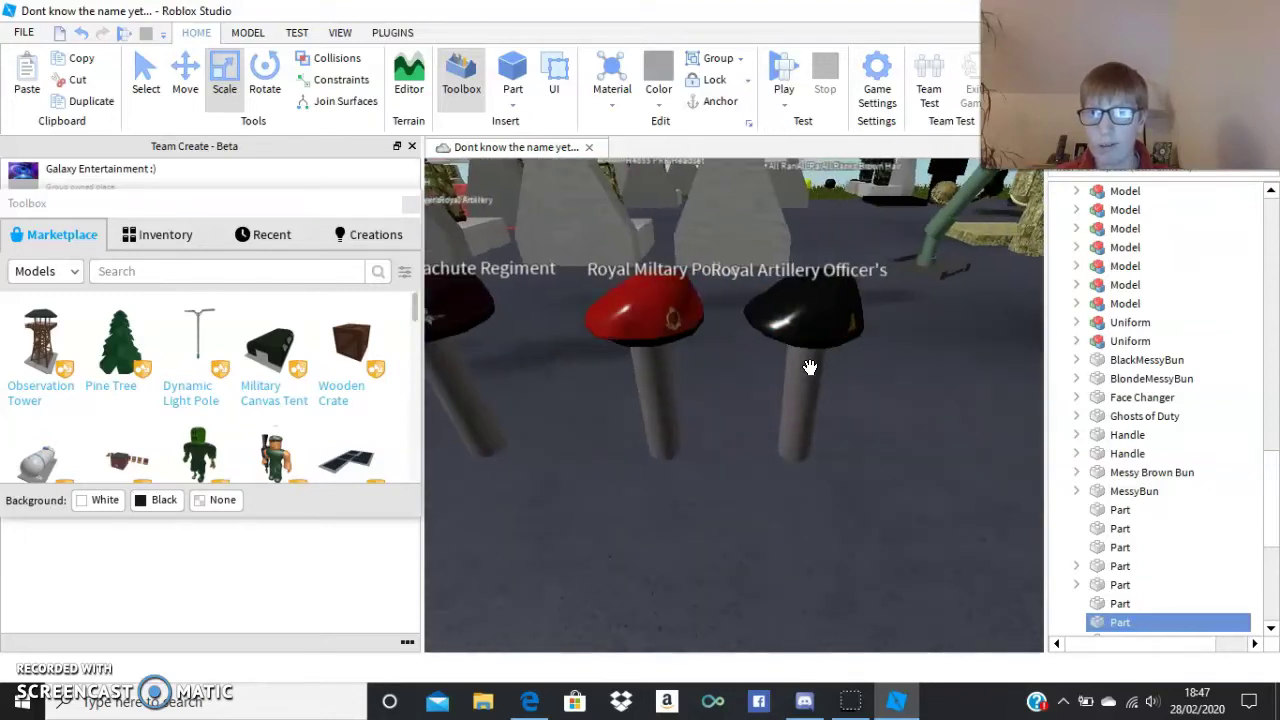
key("s")
Step: Move the Royal Artillery Officer's beret stand from beside the Royal Military Police beret to the row along the brick wall
right_click_drag(808, 366, 810, 368)
key("w")
scroll(858, 287, "down", 3)
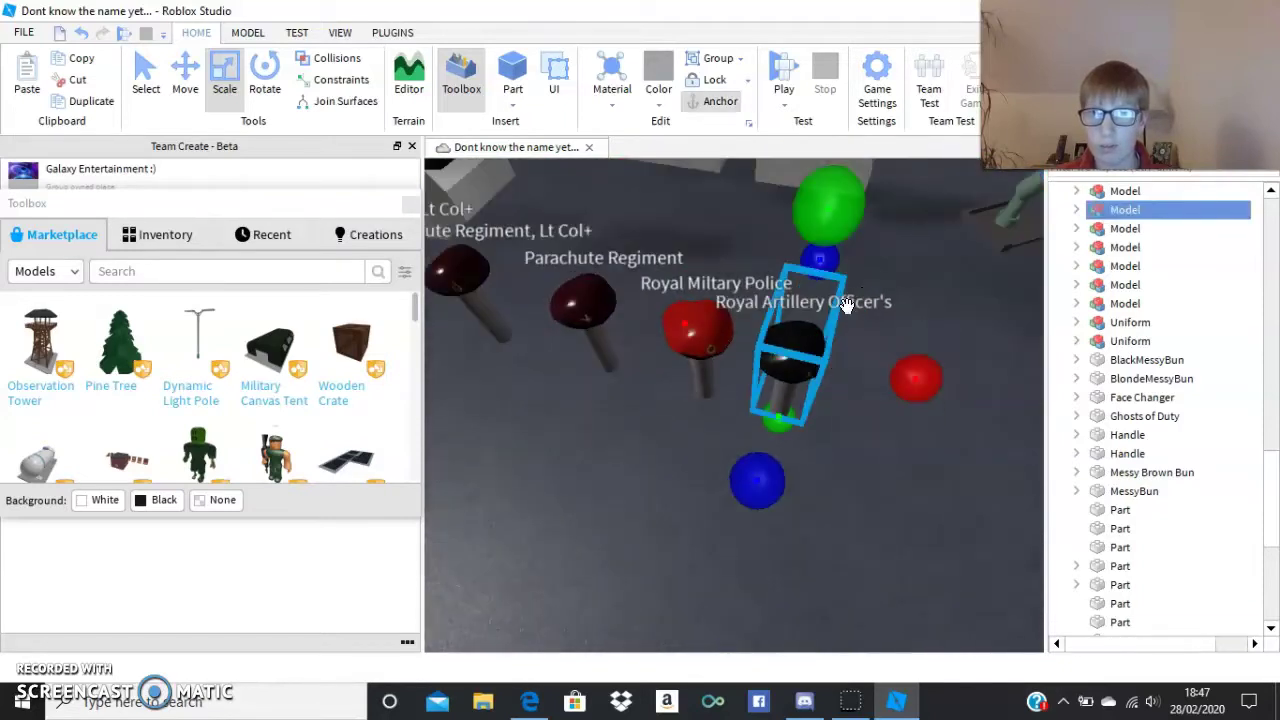
left_click_drag(877, 364, 911, 343)
right_click_drag(911, 343, 911, 343)
left_click_drag(911, 343, 911, 343)
right_click_drag(911, 343, 911, 343)
key("s")
left_click_drag(911, 343, 911, 342)
right_click_drag(911, 343, 911, 342)
left_click_drag(911, 342, 910, 343)
right_click_drag(911, 342, 910, 343)
left_click_drag(910, 343, 911, 343)
right_click_drag(910, 343, 911, 343)
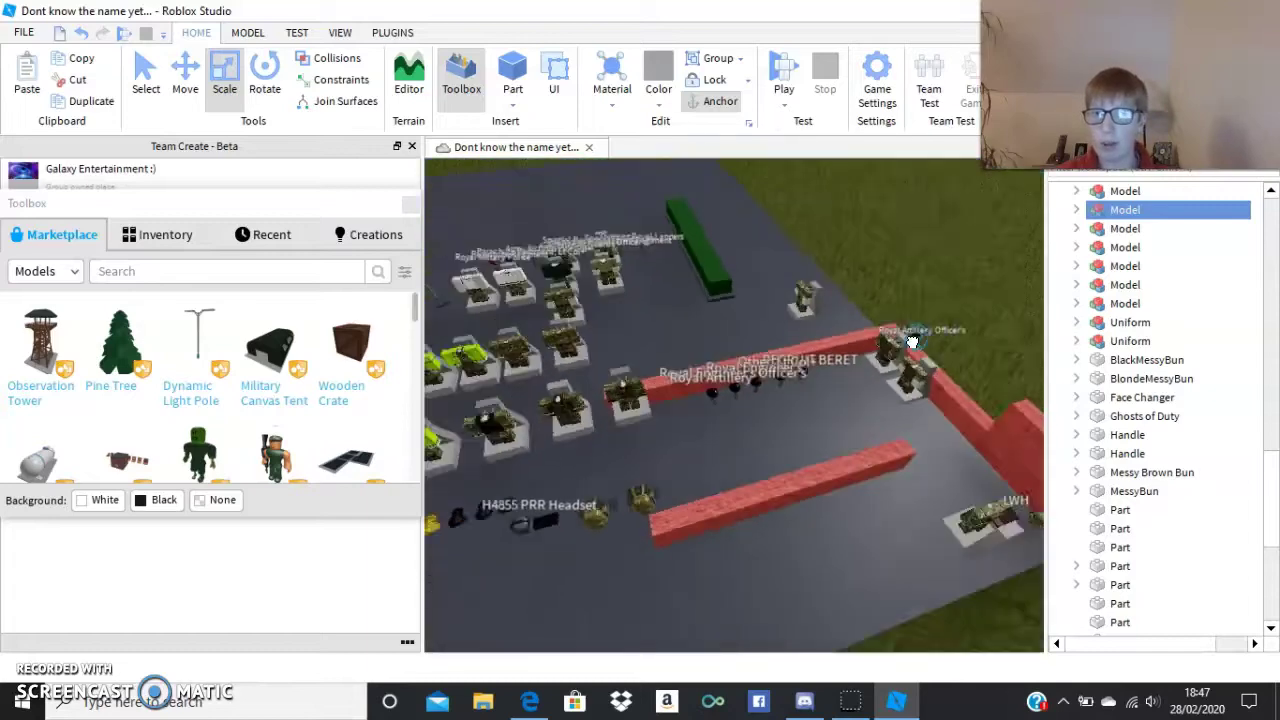
left_click_drag(911, 343, 911, 343)
right_click_drag(911, 343, 911, 343)
key("w")
left_click_drag(911, 343, 912, 343)
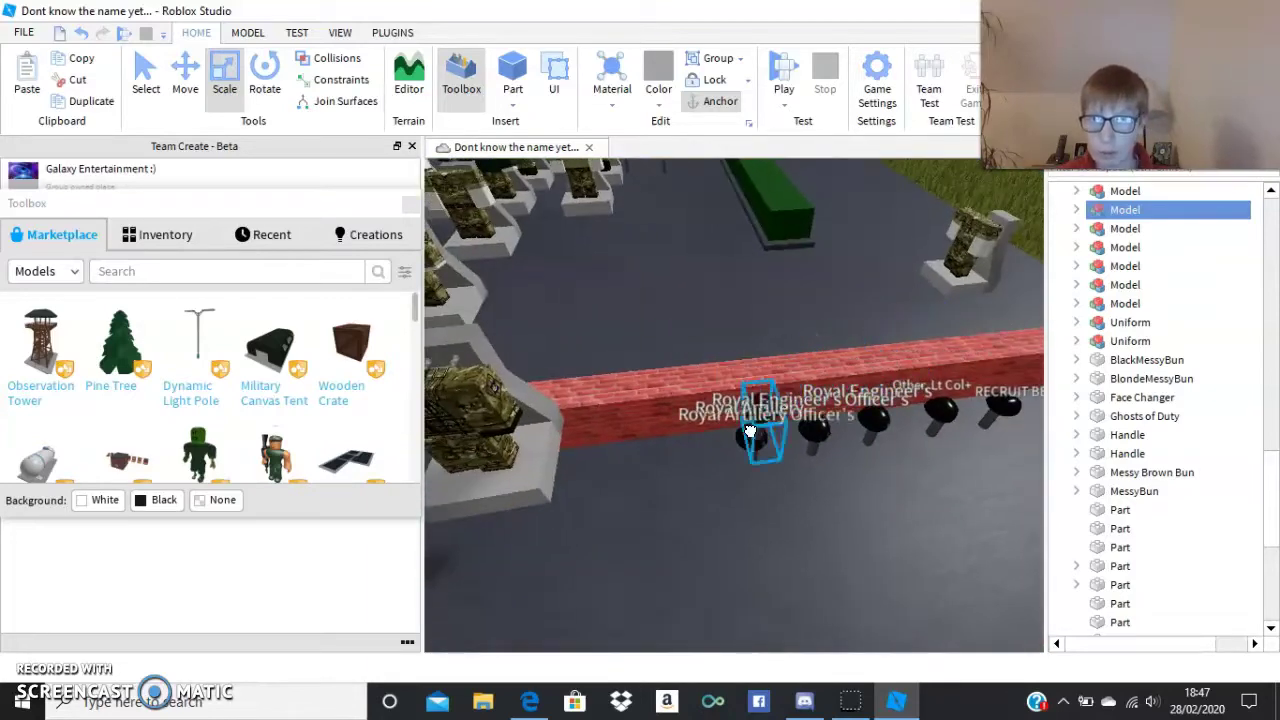
Step: Place the Royal Artillery Officer's beret stand on the floor next to the Royal Artillery beret
right_click_drag(757, 503, 757, 503)
key("w")
key("w")
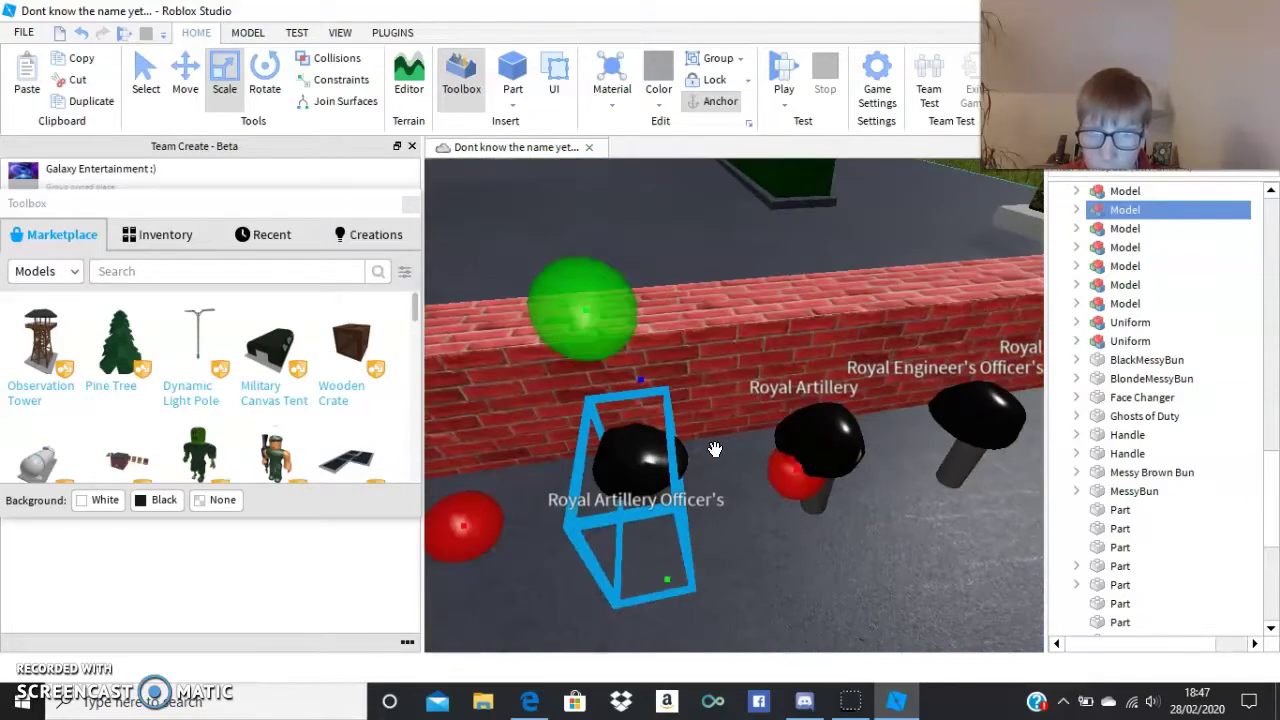
left_click_drag(647, 459, 686, 497)
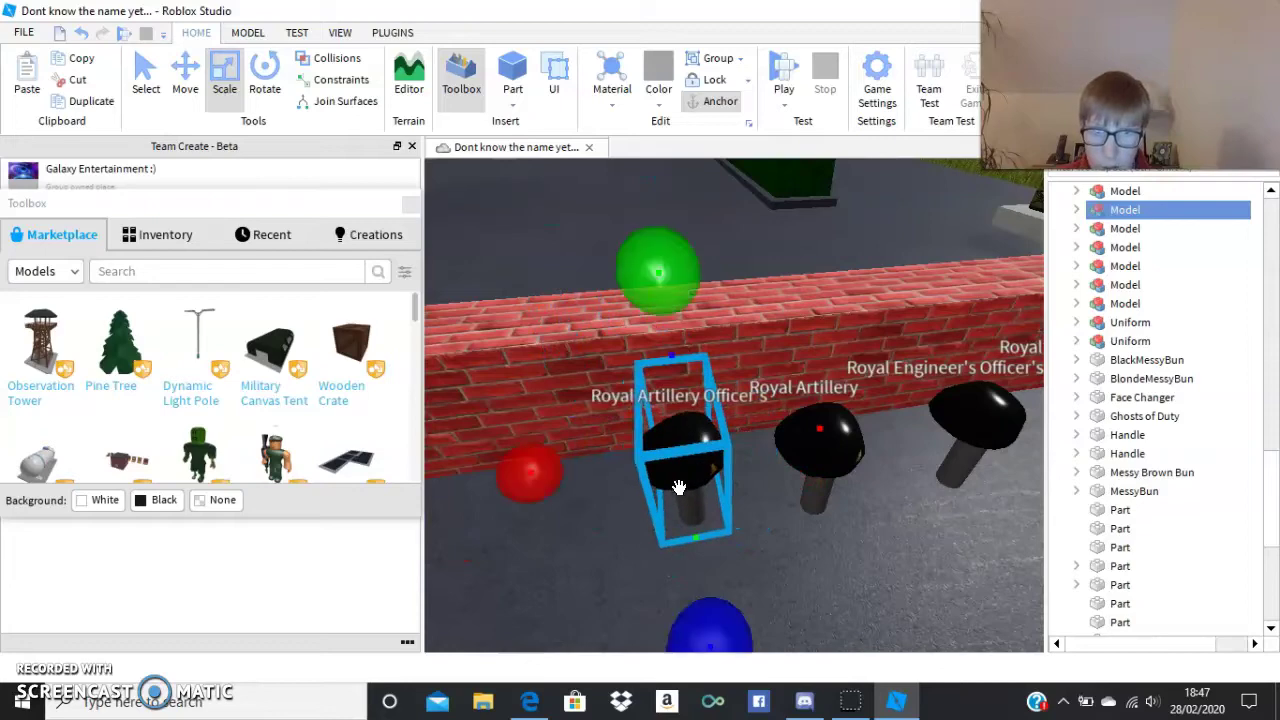
Step: Line up the Royal Artillery Officer's beret with the rest of the row using the Move tool, and deselect it
key("d")
right_click_drag(767, 438, 766, 437)
key("w")
right_click_drag(563, 338, 563, 338)
left_click_drag(741, 326, 615, 321)
right_click_drag(789, 357, 789, 357)
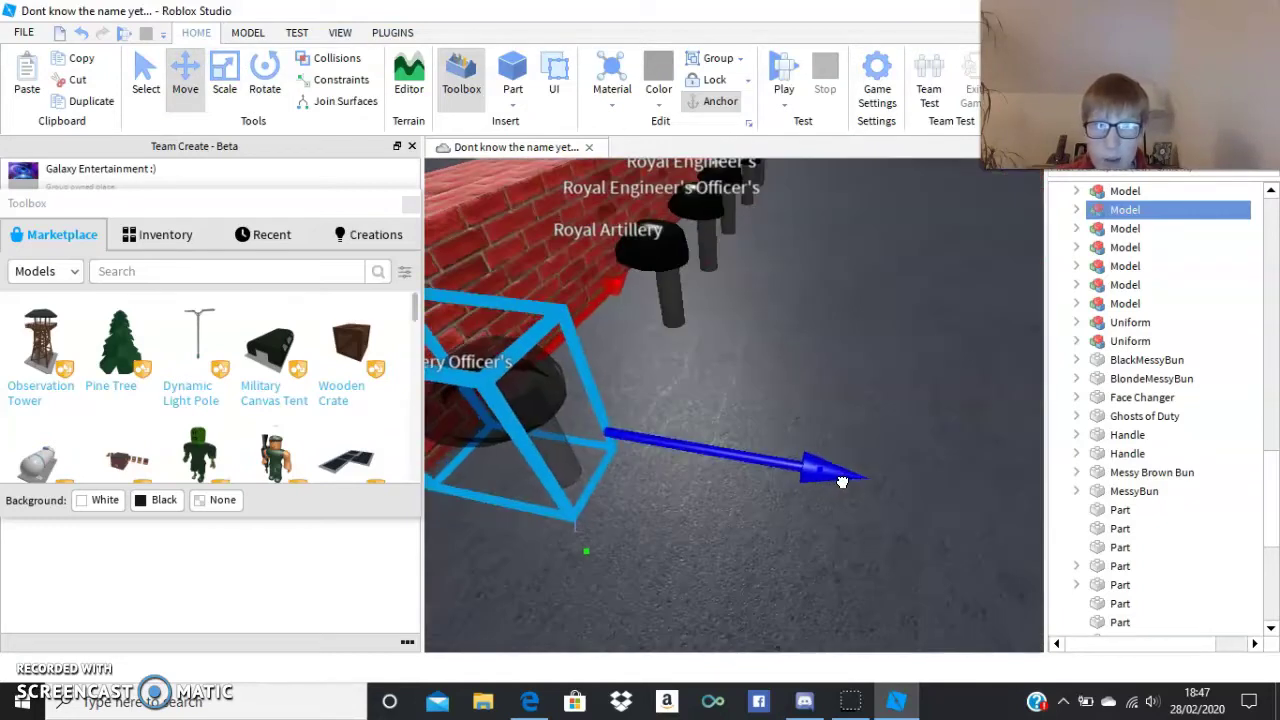
right_click_drag(836, 439, 864, 428)
key("d")
key("a")
key("s")
key("d")
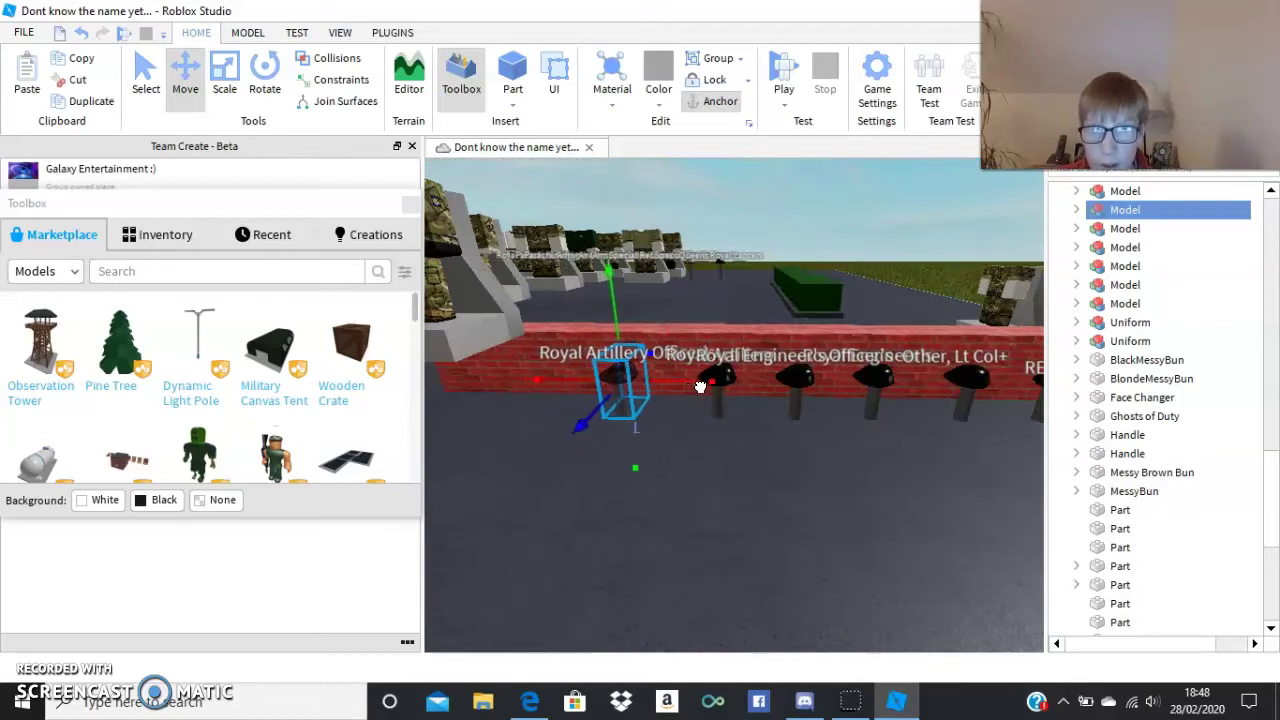
scroll(857, 386, "down", 5)
left_click(866, 254)
scroll(805, 320, "up", 5)
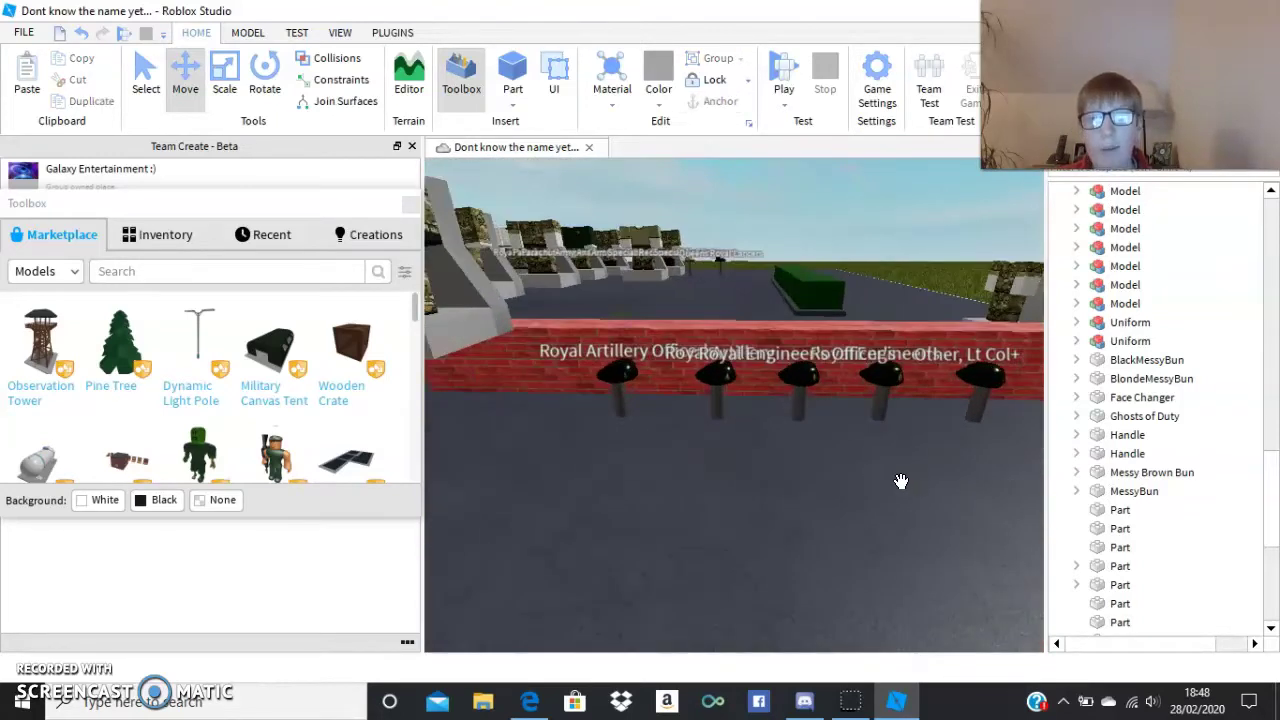
Step: Review the brick-walled enclosure and its beret row from outside the base
right_click_drag(901, 481, 928, 434)
key("d")
key("w")
key("d")
right_click_drag(863, 340, 876, 436)
key("w")
key("w")
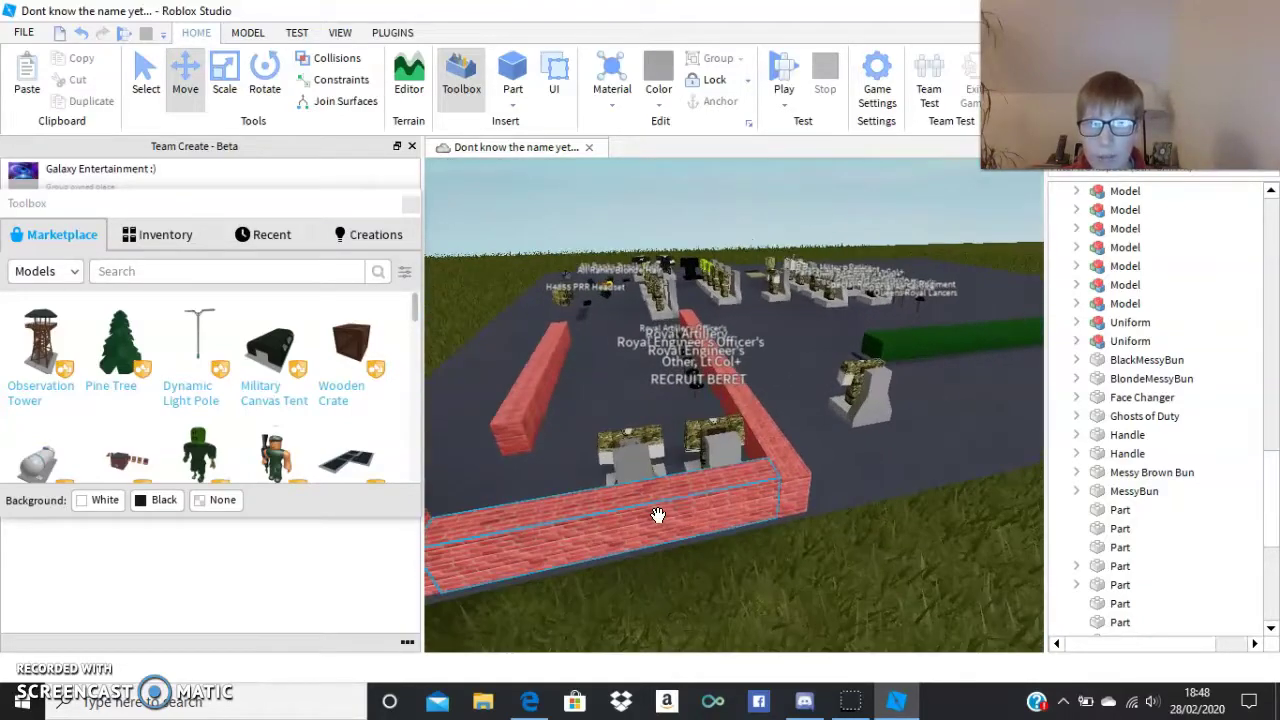
right_click_drag(655, 509, 708, 390)
key("w")
key("d")
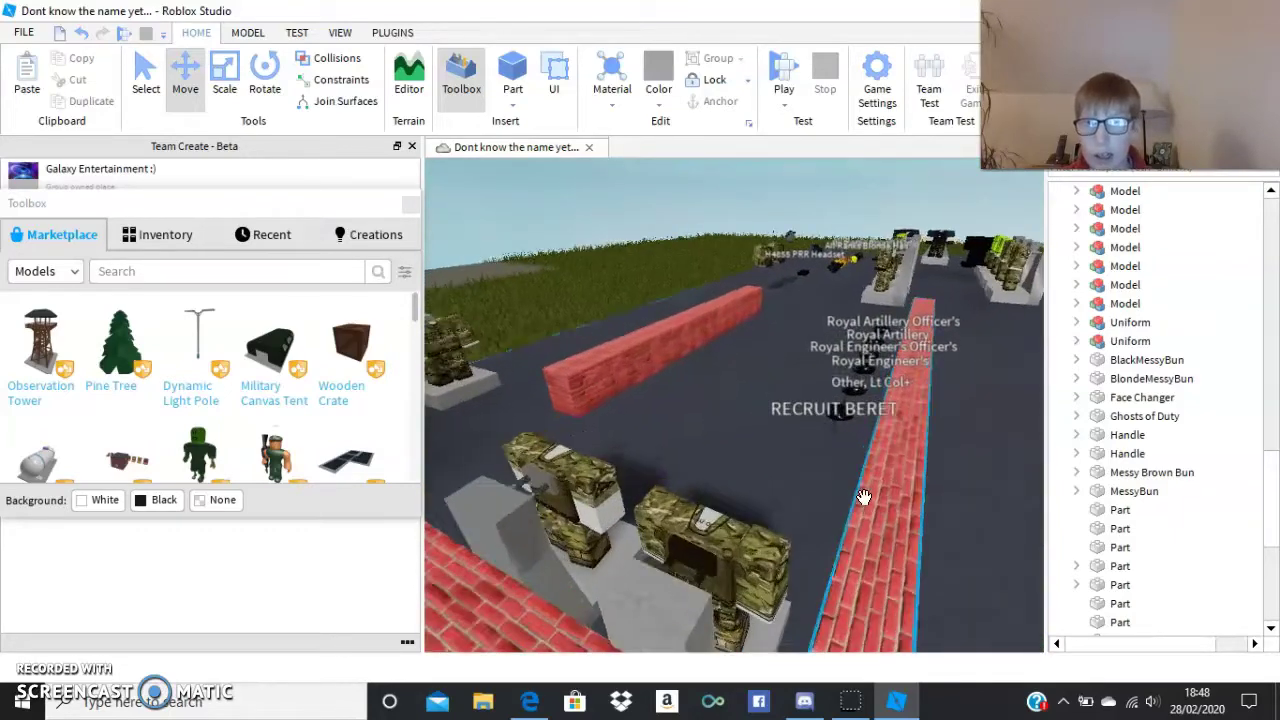
Step: Examine the two camouflage uniform stands in the corner of the brick walls
right_click_drag(857, 505, 811, 538)
key("d")
right_click_drag(842, 470, 872, 466)
key("w")
mouse_move(898, 422)
right_mouse_down()
mouse_move(914, 426)
mouse_move(895, 423)
right_mouse_up()
key("w")
key("s")
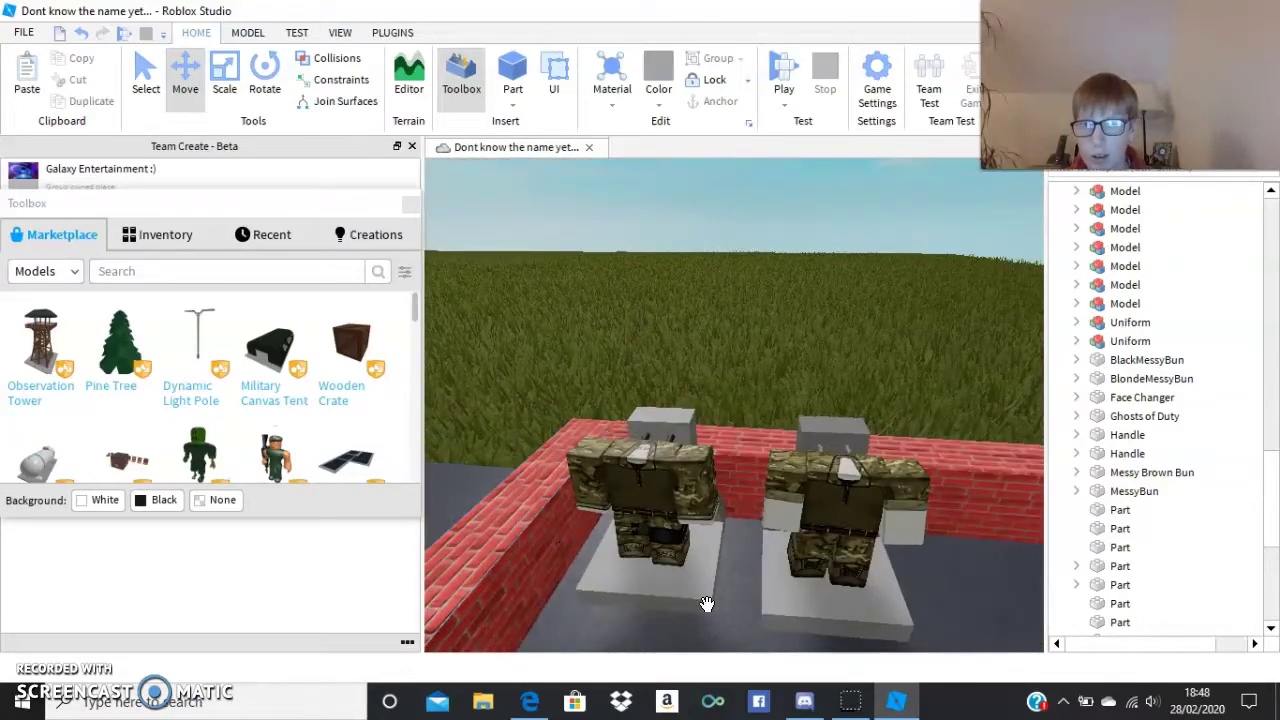
key("w")
right_click_drag(692, 587, 692, 587)
key("w")
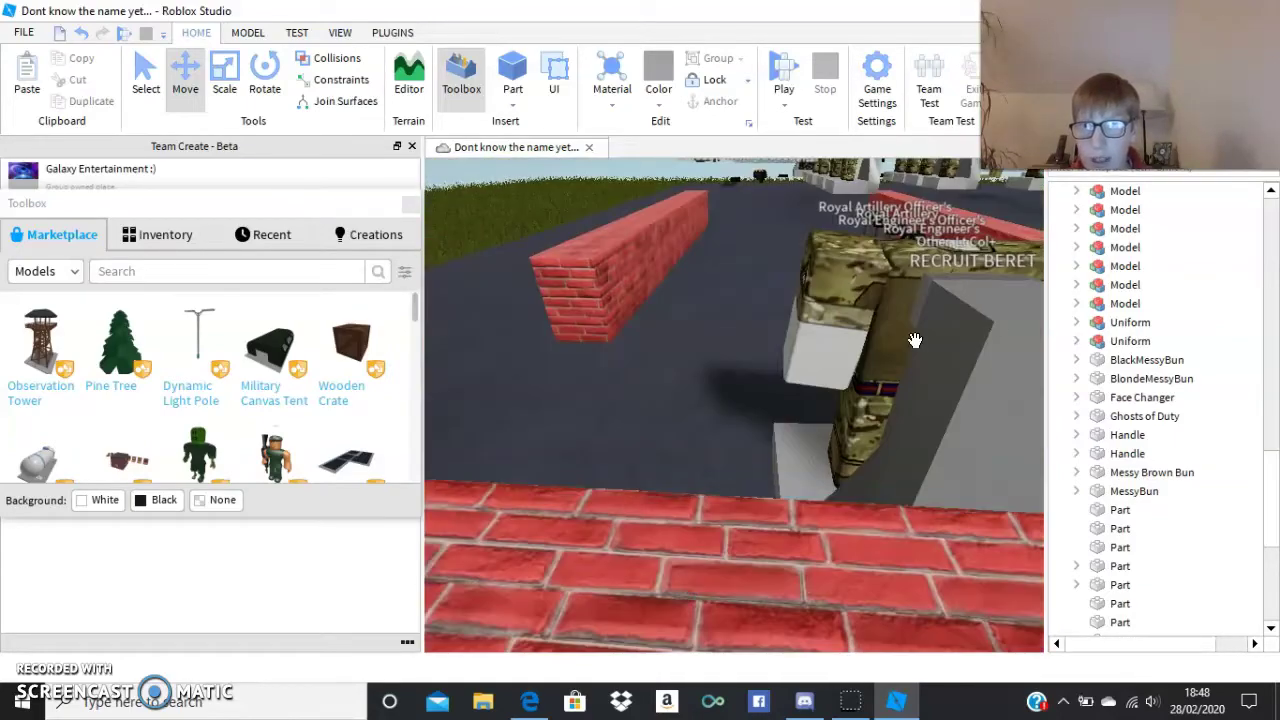
right_click_drag(915, 341, 918, 340)
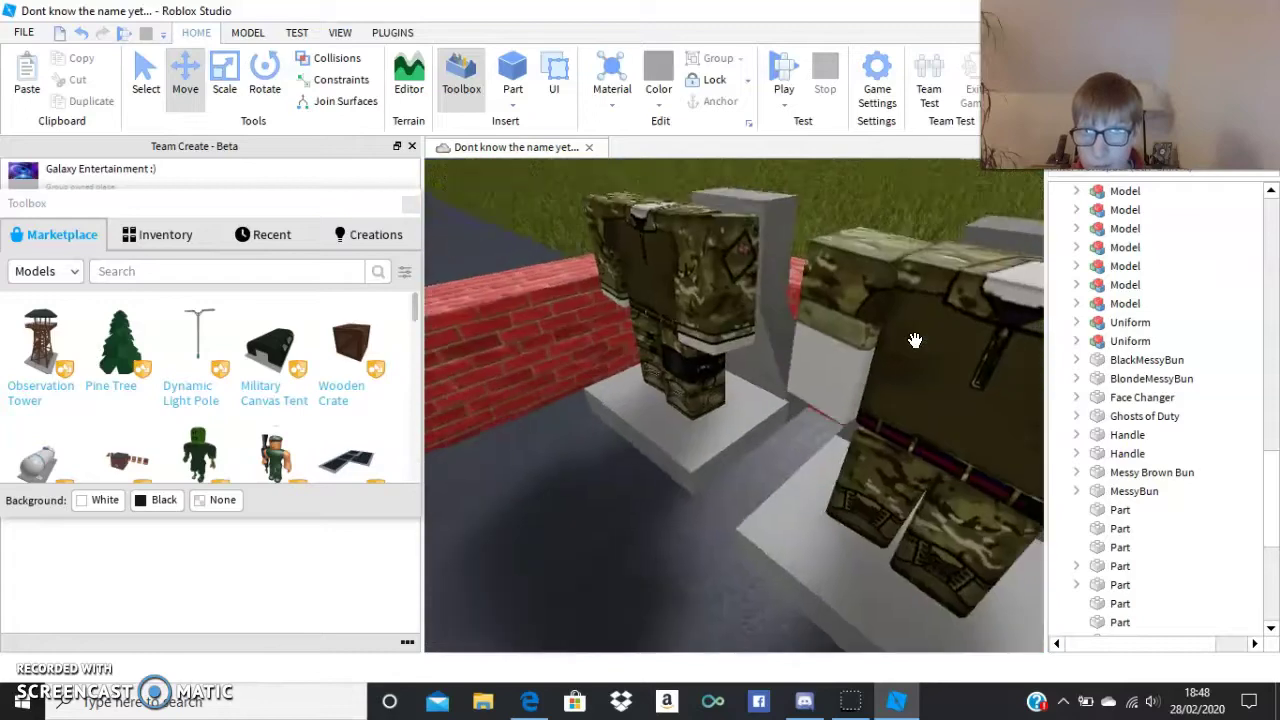
key("s")
right_click_drag(915, 341, 916, 343)
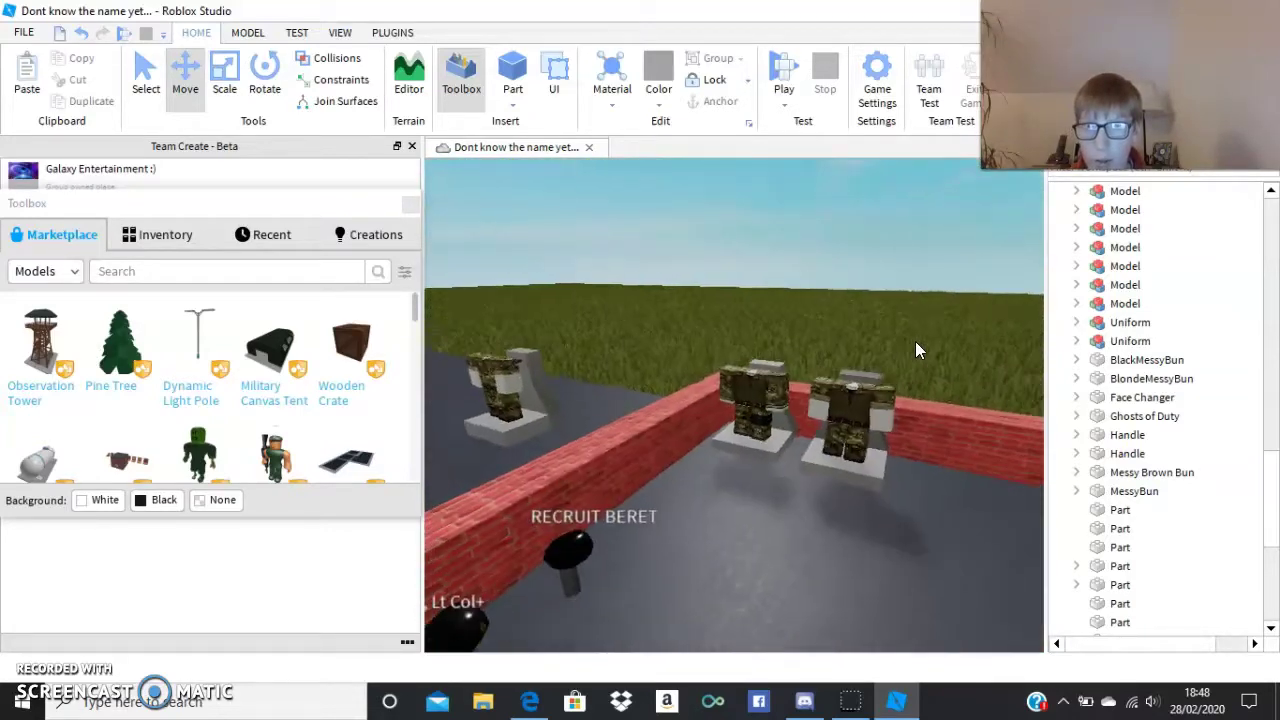
scroll(915, 341, "down", 4)
scroll(914, 340, "up", 5)
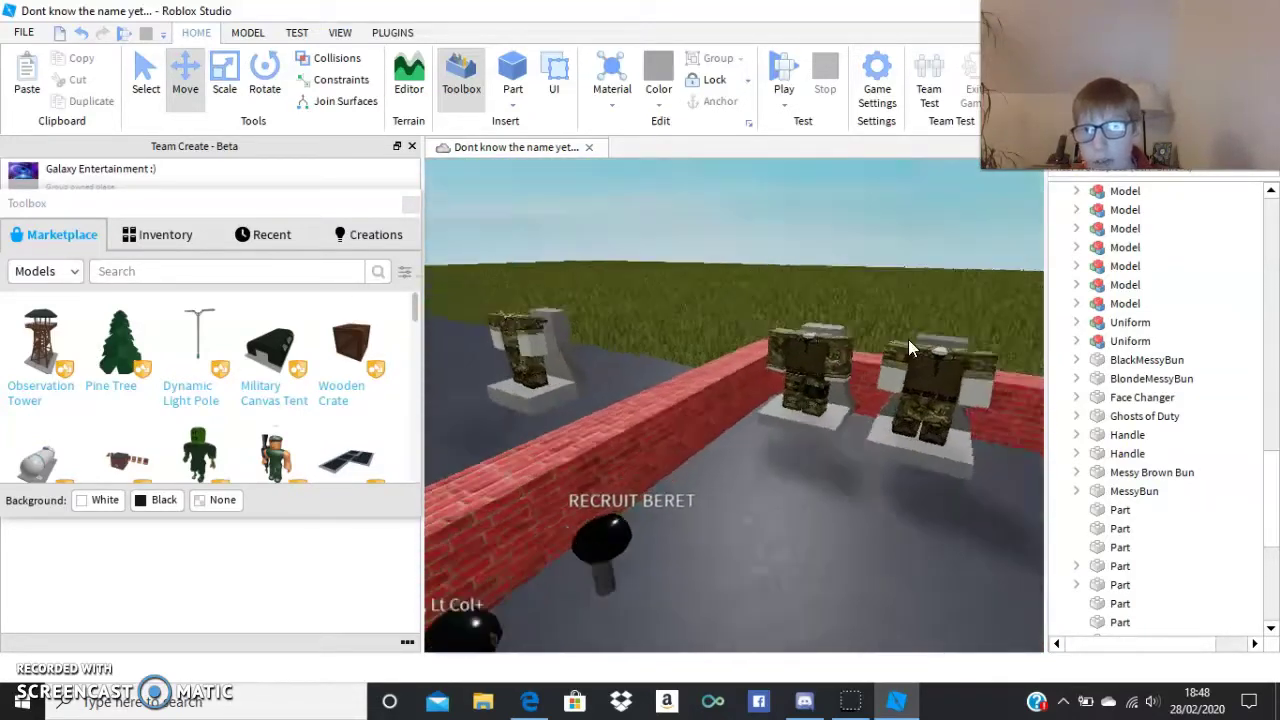
Step: Examine the uniform and beret displays near the green hedge, and select a uniform stand in the brick wall corner
scroll(909, 339, "up", 4)
right_click_drag(909, 339, 915, 354)
key("w")
key("w")
scroll(773, 320, "down", 10)
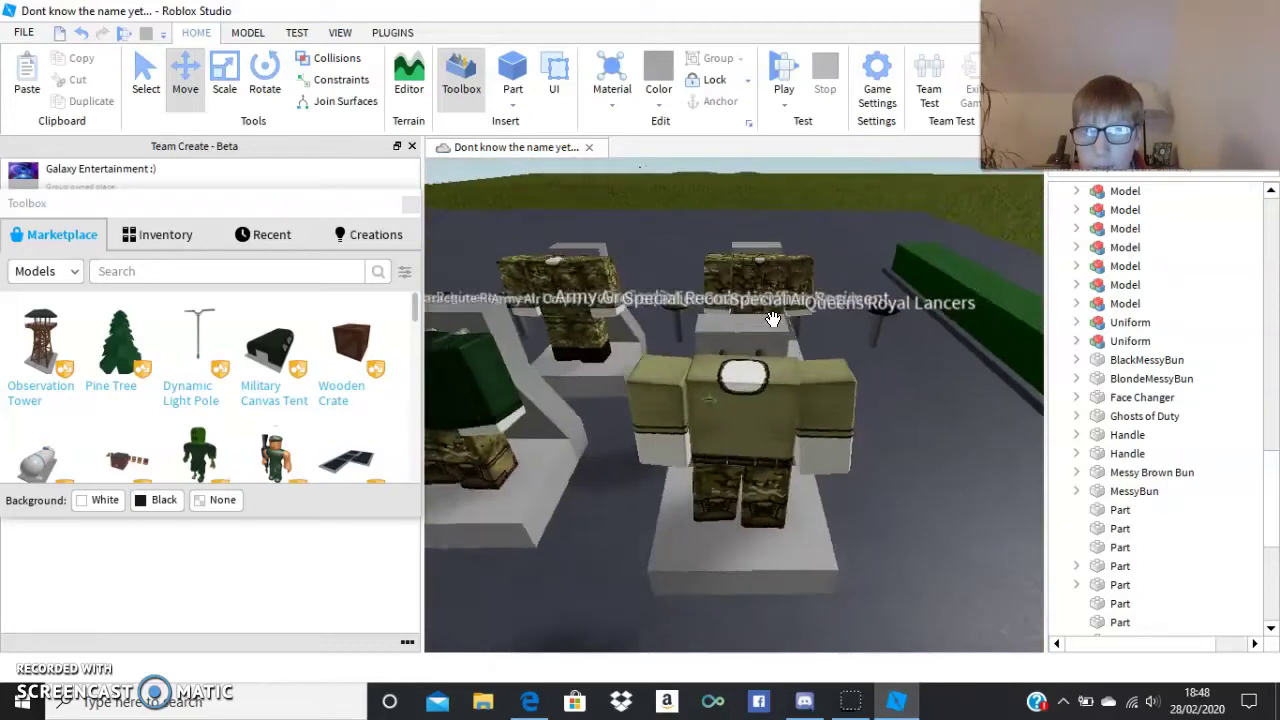
right_click_drag(773, 320, 773, 320)
key("w")
scroll(686, 451, "up", 1)
scroll(686, 468, "down", 1)
key("w")
right_click_drag(730, 281, 729, 281)
key("w")
key("s")
left_click(715, 342)
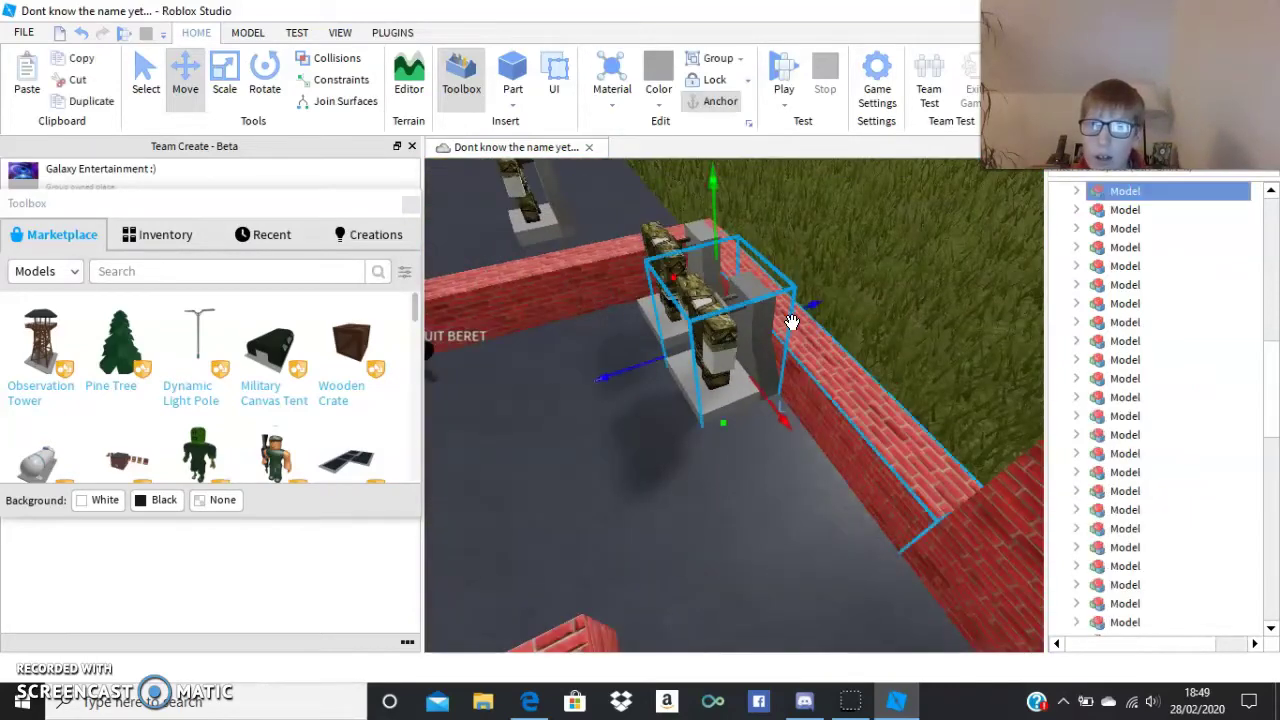
Step: Tour the remaining displays across the base floor, including the green mortar
scroll(770, 330, "up", 5)
key("w")
right_click_drag(792, 322, 789, 322)
key("s")
key("w")
key("s")
key("d")
key("w")
right_click_drag(715, 370, 740, 351)
scroll(740, 346, "down", 5)
scroll(741, 350, "up", 4)
key("a")
key("w")
key("s")
key("w")
mouse_move(775, 396)
right_mouse_down()
mouse_move(764, 384)
mouse_move(775, 395)
right_mouse_up()
key("w")
key("s")
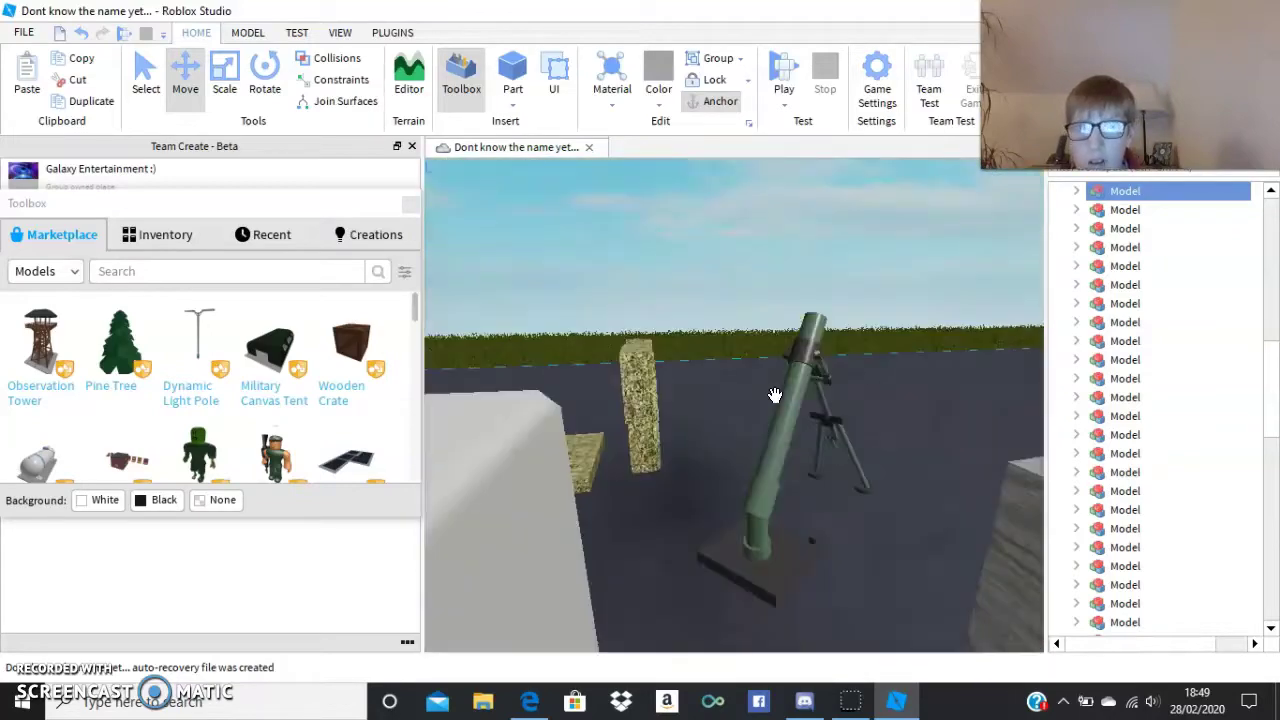
Step: Outline the empty grass area beyond the brick walls with a selection box
key("w")
right_click_drag(775, 396, 844, 388)
key("w")
key("w")
left_click_drag(470, 300, 741, 434)
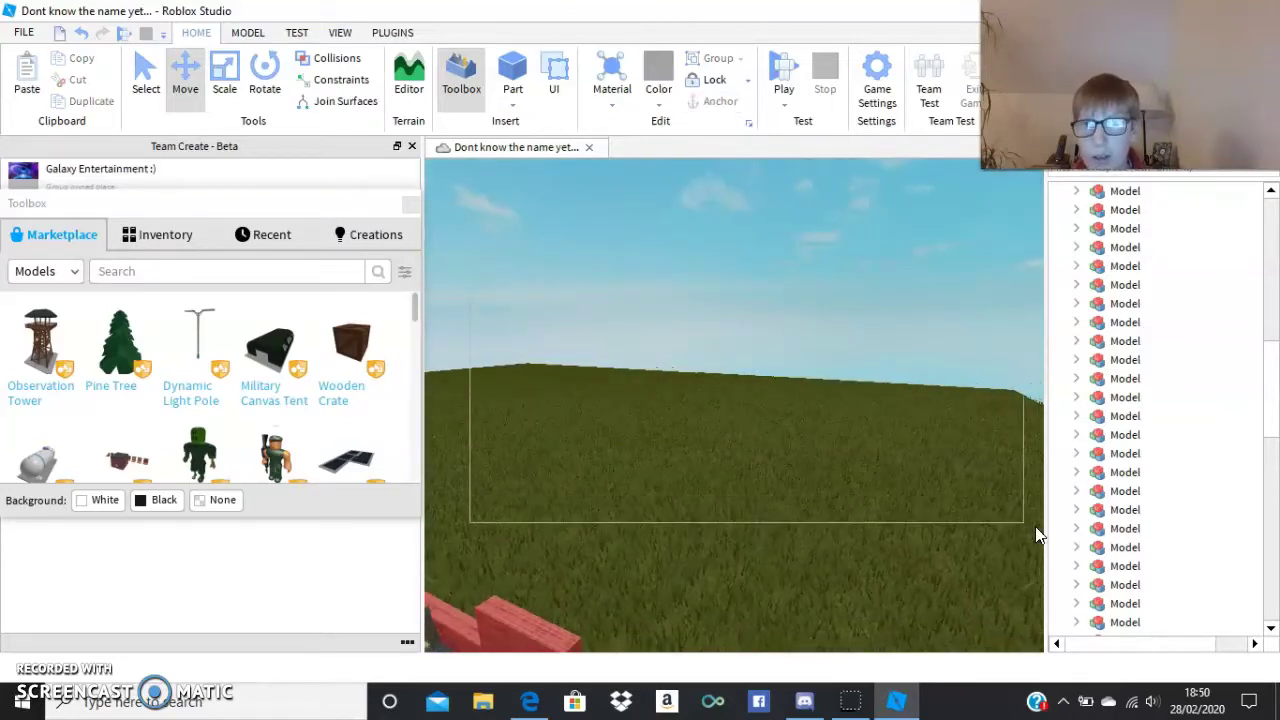
Step: Take the second camouflage uniform stand out of the corner of the brick walls
right_click_drag(1007, 528, 897, 392)
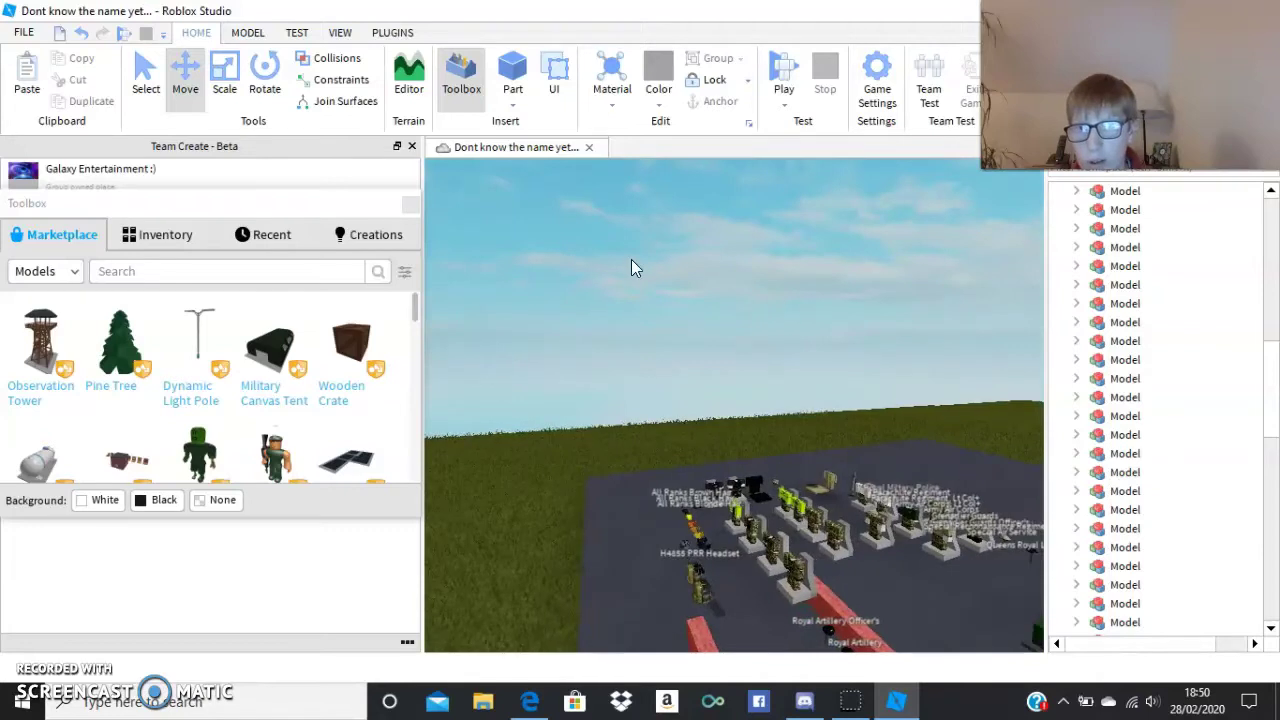
left_click_drag(631, 268, 866, 396)
left_click(886, 347)
right_click_drag(886, 347, 867, 349)
key("w")
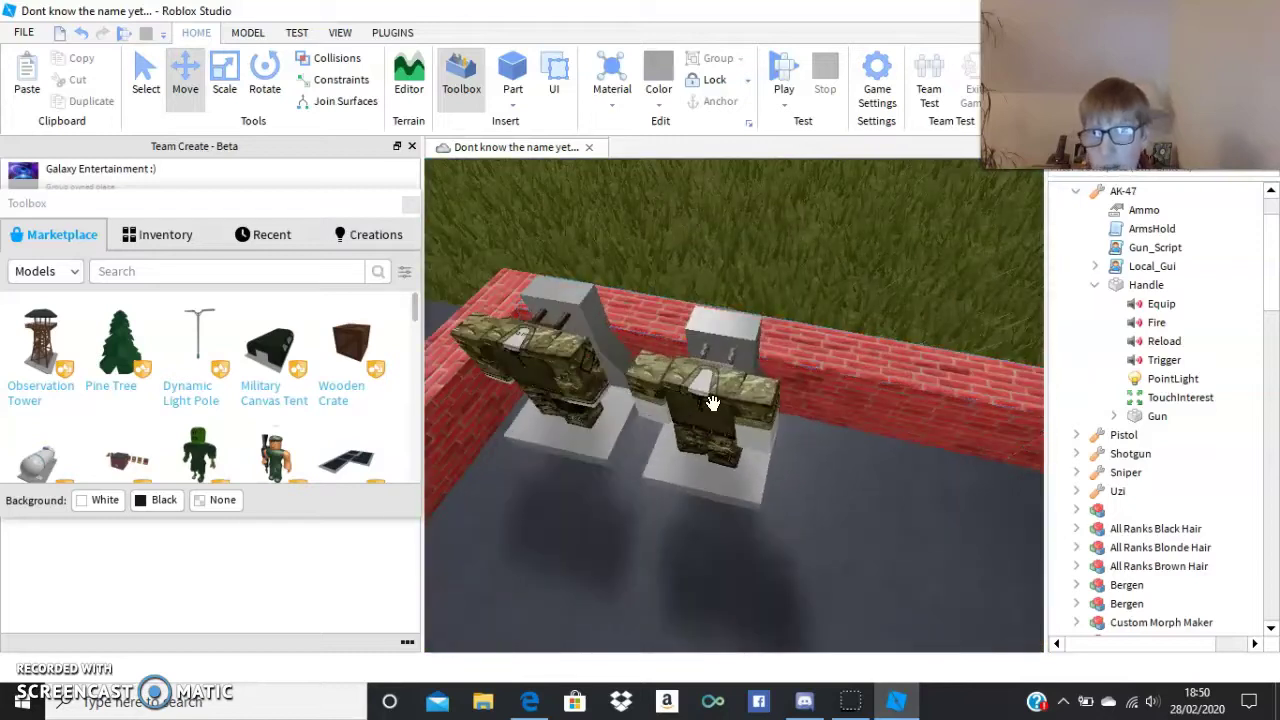
left_click(712, 403)
left_click_drag(714, 402, 676, 455)
key("s")
key("a")
key("d")
left_click(884, 277)
Step: Examine the olive, green and white shirt uniforms and the LWH helmet stand near the taller brick wall
key("w")
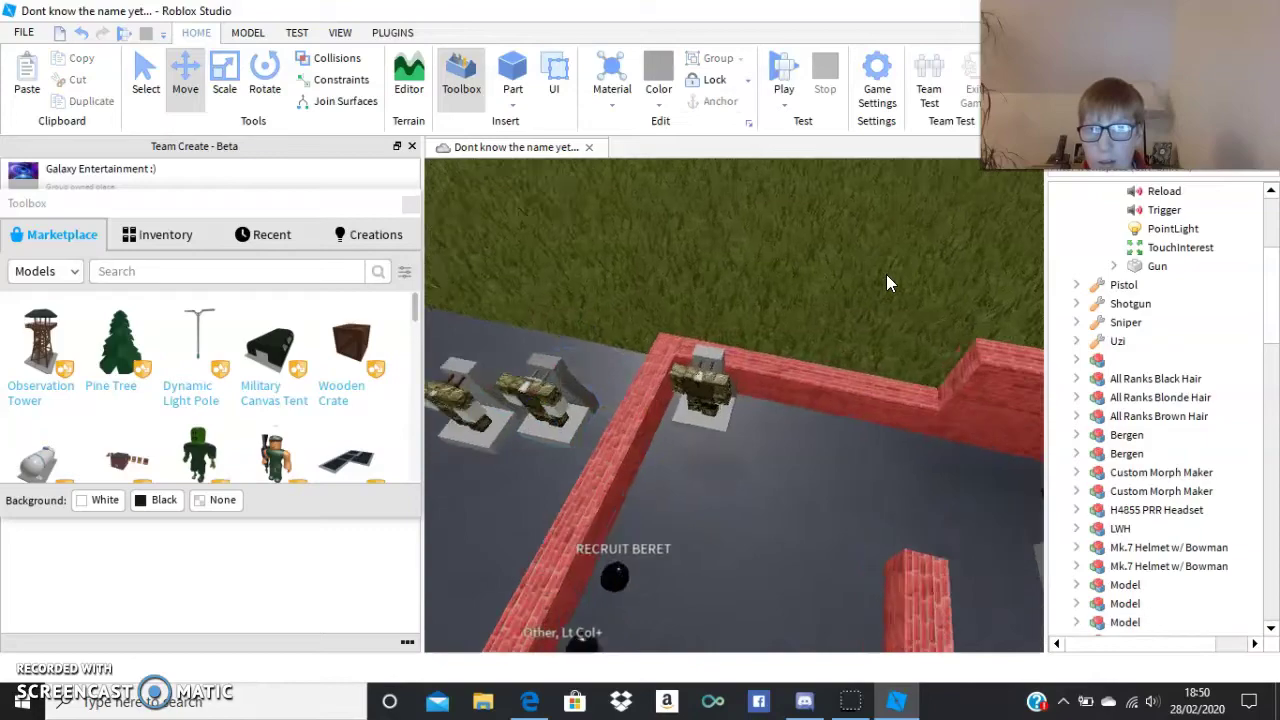
right_click_drag(884, 276, 888, 276)
key("s")
key("w")
key("s")
key("w")
key("w")
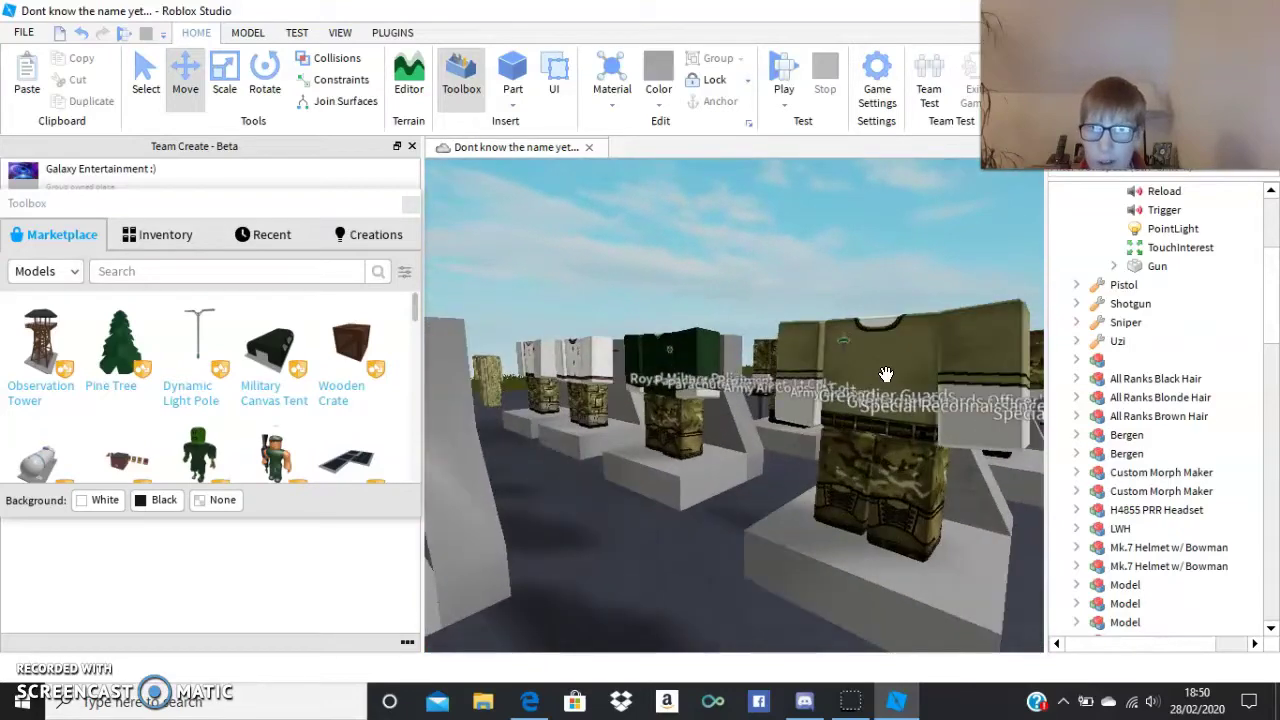
right_click_drag(886, 374, 845, 384)
scroll(866, 406, "down", 3)
scroll(866, 406, "up", 3)
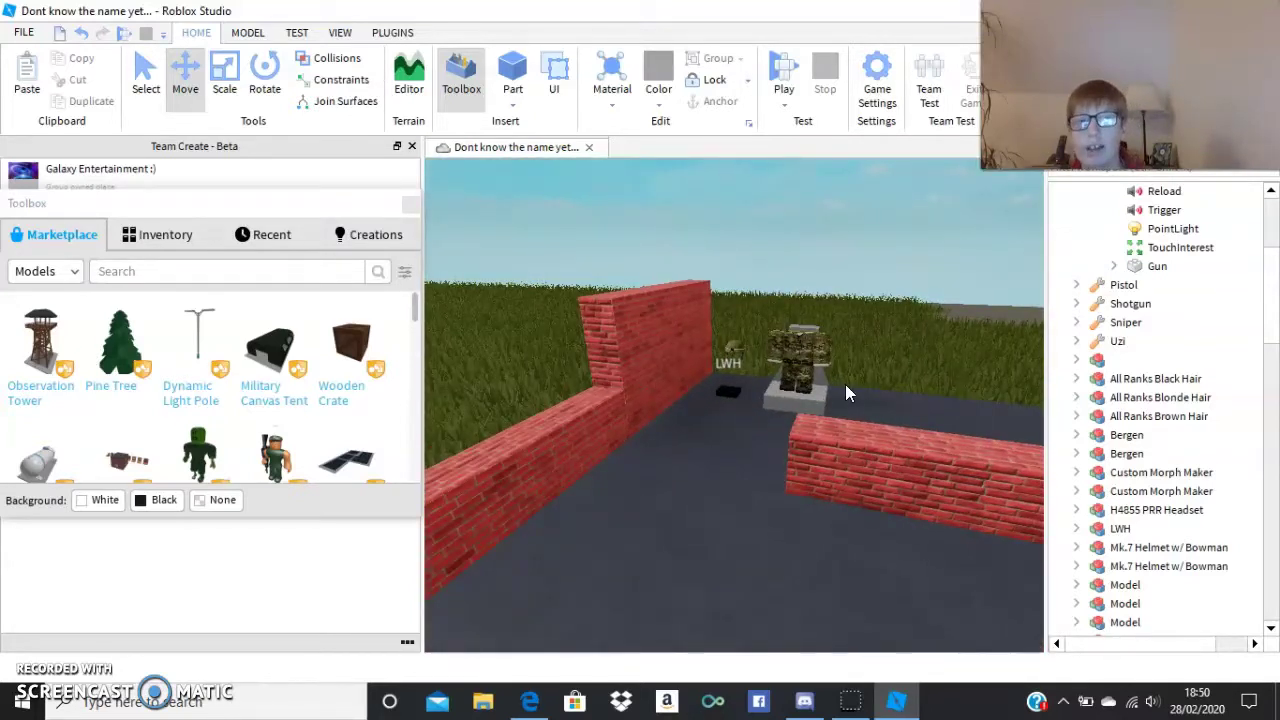
Step: Inspect the camouflage uniform with the striped belt up close
right_click_drag(845, 394, 896, 351)
key("s")
key("w")
key("w")
key("w")
key("w")
key("w")
key("s")
scroll(871, 385, "up", 4)
scroll(871, 385, "down", 1)
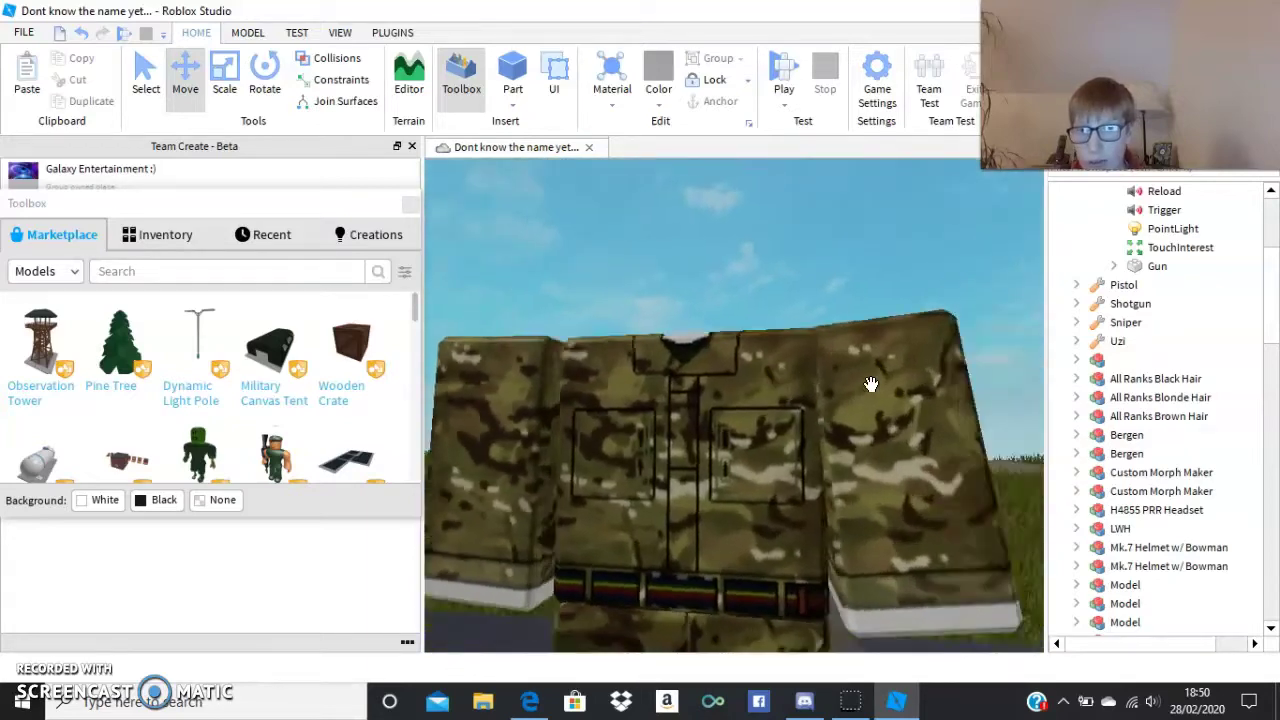
key("w")
key("w")
key("s")
Step: Examine the high-visibility, police and black uniforms beside the all-ranks hair displays
key("a")
key("s")
key("s")
key("d")
key("w")
key("a")
key("w")
key("d")
right_click_drag(839, 430, 839, 430)
key("d")
key("s")
scroll(839, 431, "down", 10)
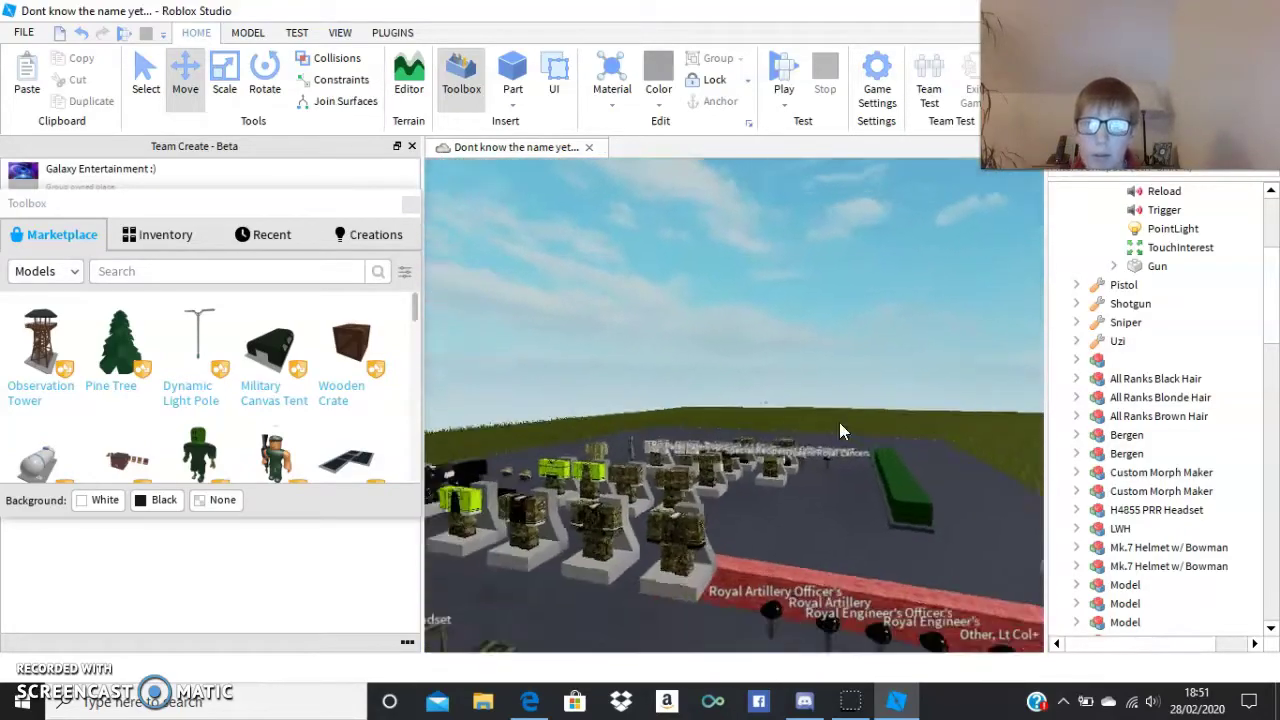
scroll(838, 430, "up", 10)
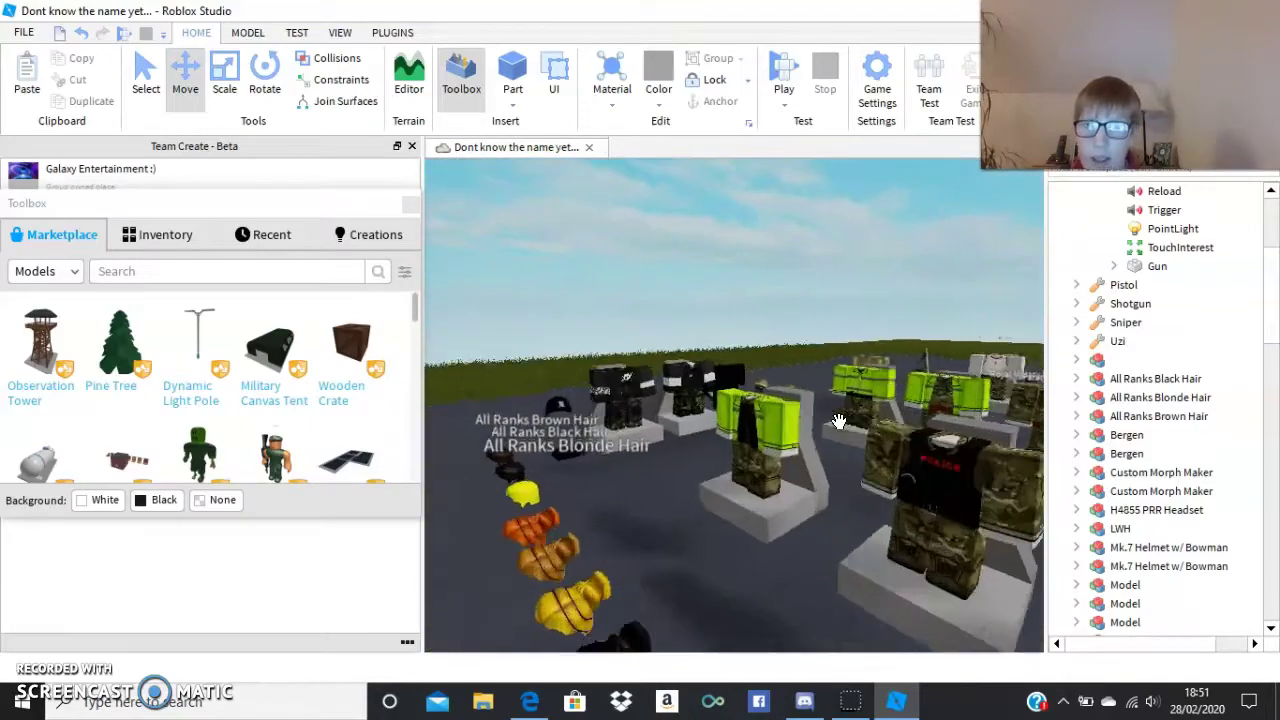
scroll(839, 421, "up", 5)
scroll(839, 421, "down", 6)
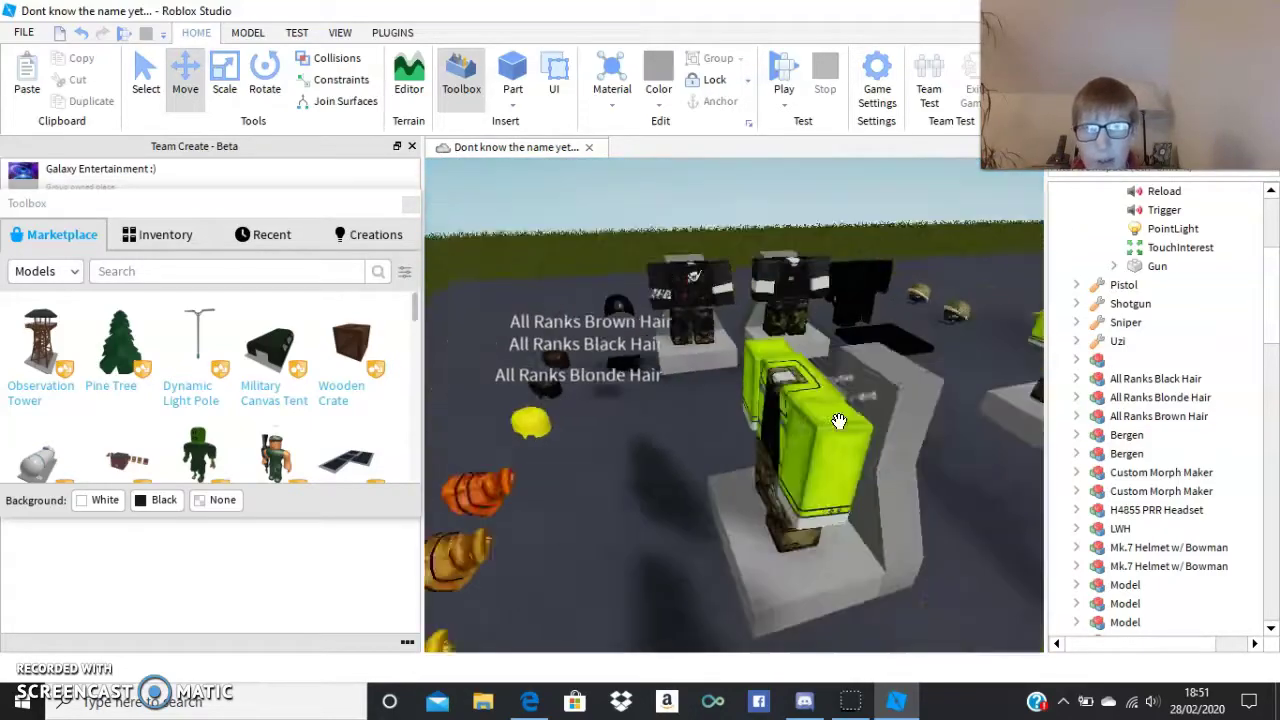
key("s")
key("d")
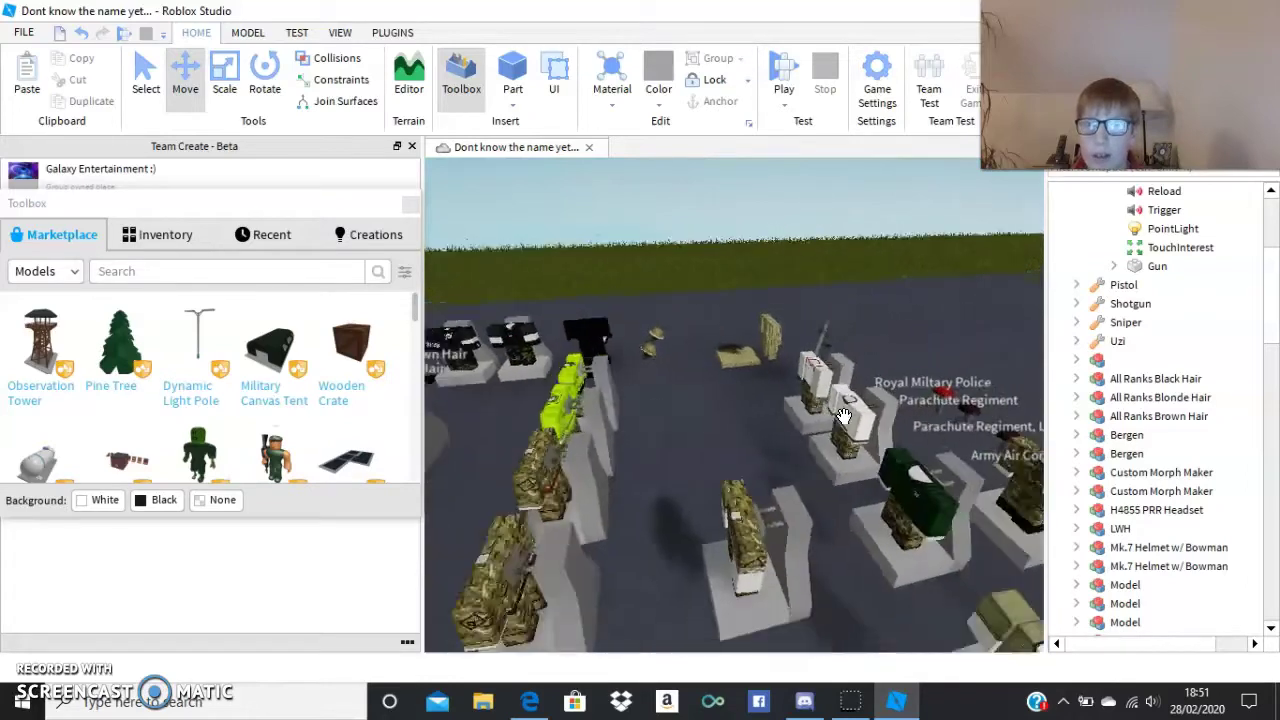
Step: Examine the remaining camouflage uniforms and regiment berets along the display rows
right_click_drag(843, 416, 884, 400)
key("w")
right_click_drag(872, 470, 750, 480)
key("w")
key("w")
key("s")
key("w")
key("w")
key("s")
Step: Set the default part material to Force Field and its color to white
right_click_drag(678, 418, 726, 294)
key("d")
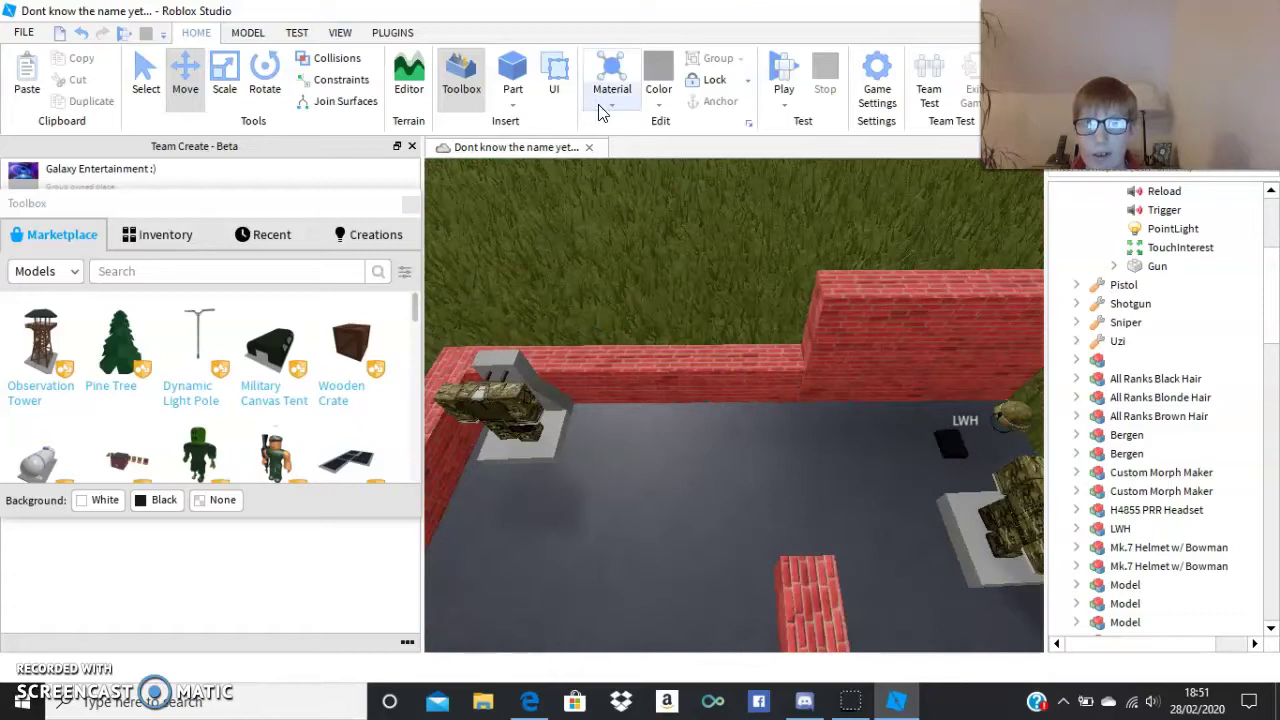
left_click(606, 107)
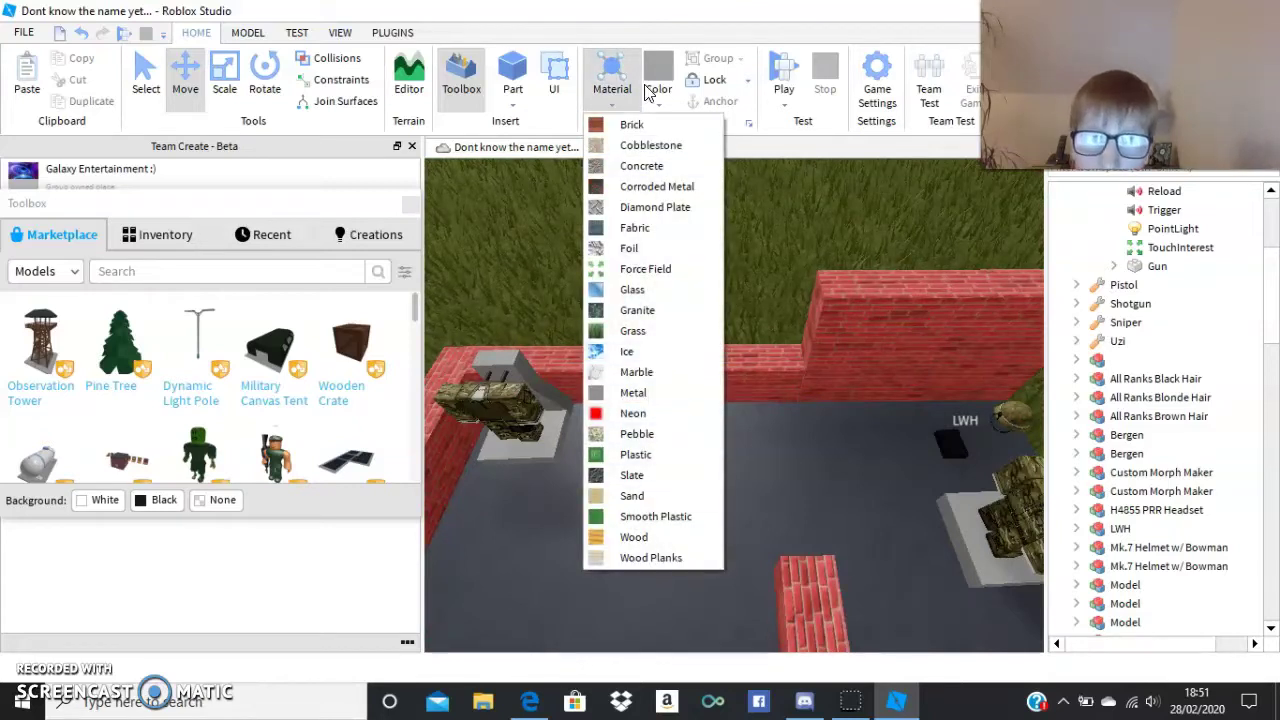
left_click(655, 270)
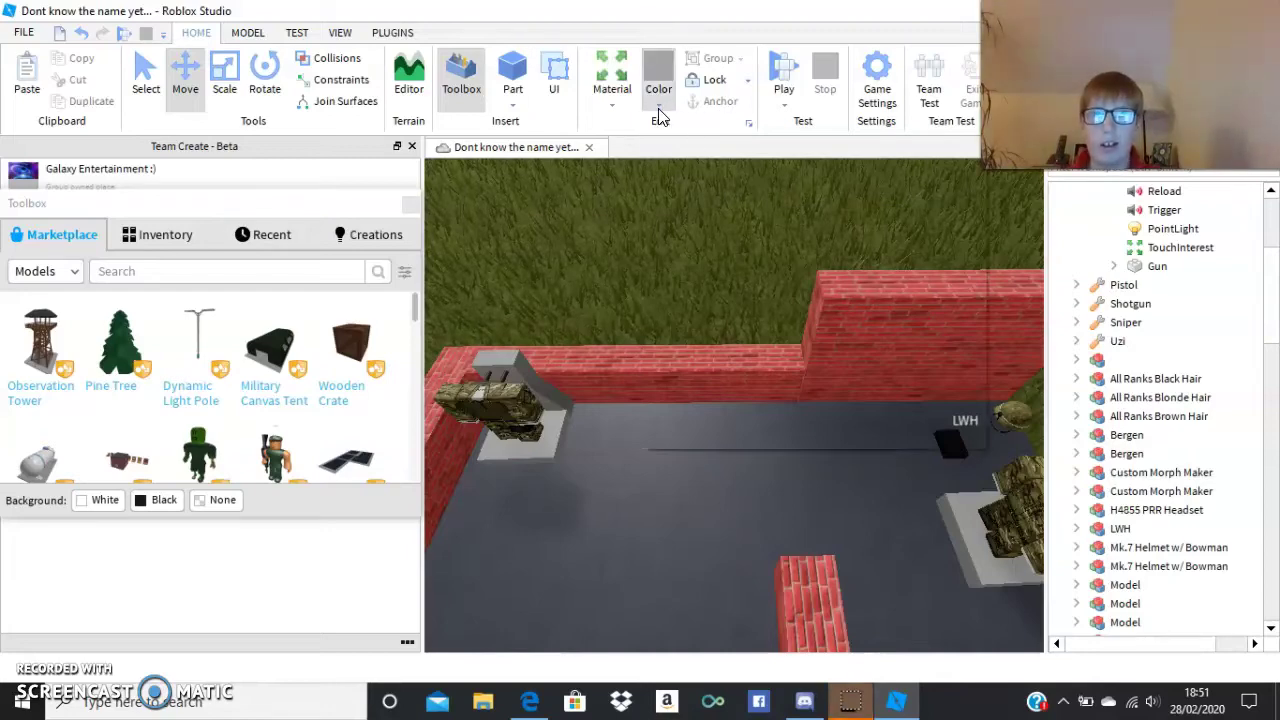
left_click(659, 110)
left_click(958, 432)
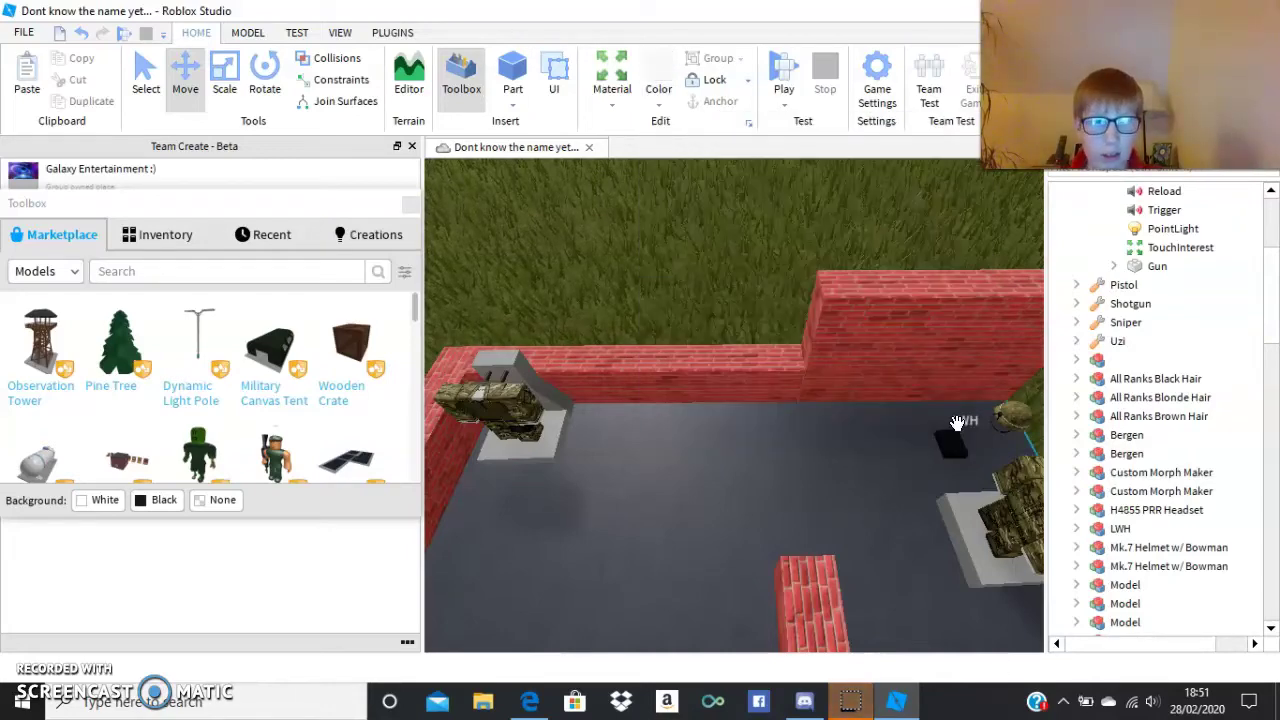
Step: Insert a Force Field part, rotate it to follow the low brick wall, and place it on top beside the taller section
key("w")
right_click_drag(908, 460, 886, 503)
key("w")
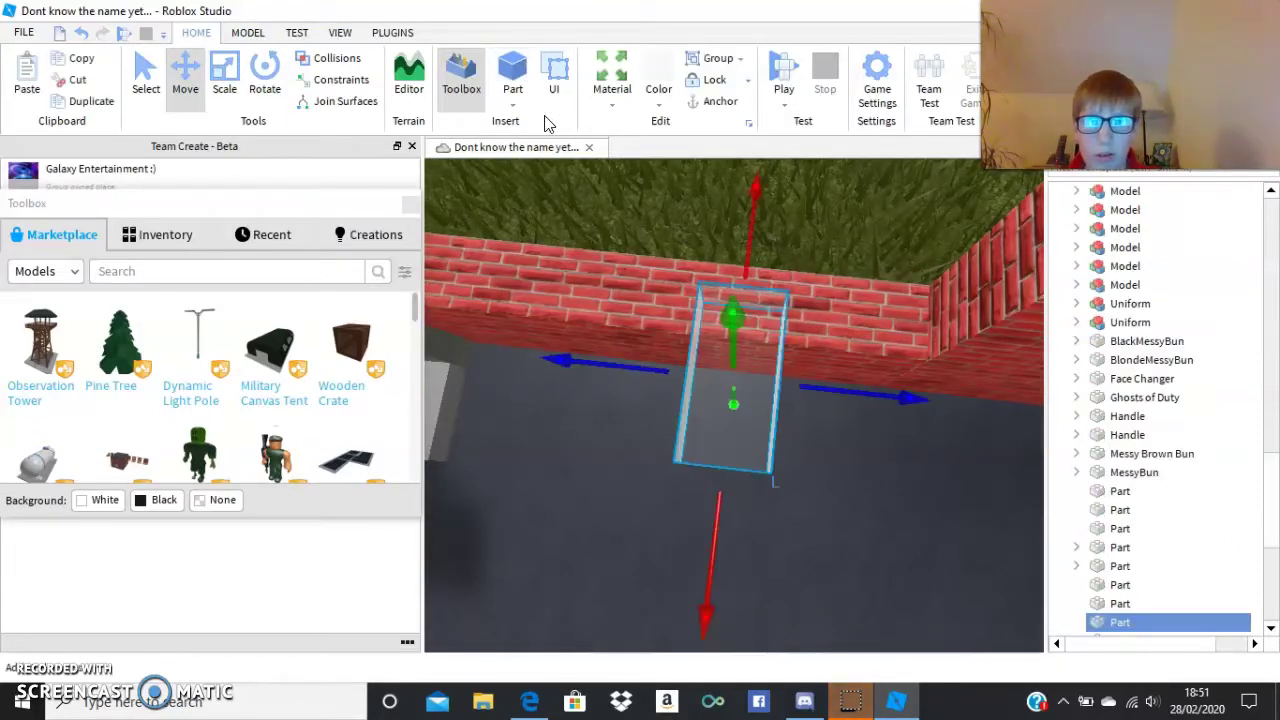
left_click_drag(871, 341, 895, 296)
key("ctrl+r")
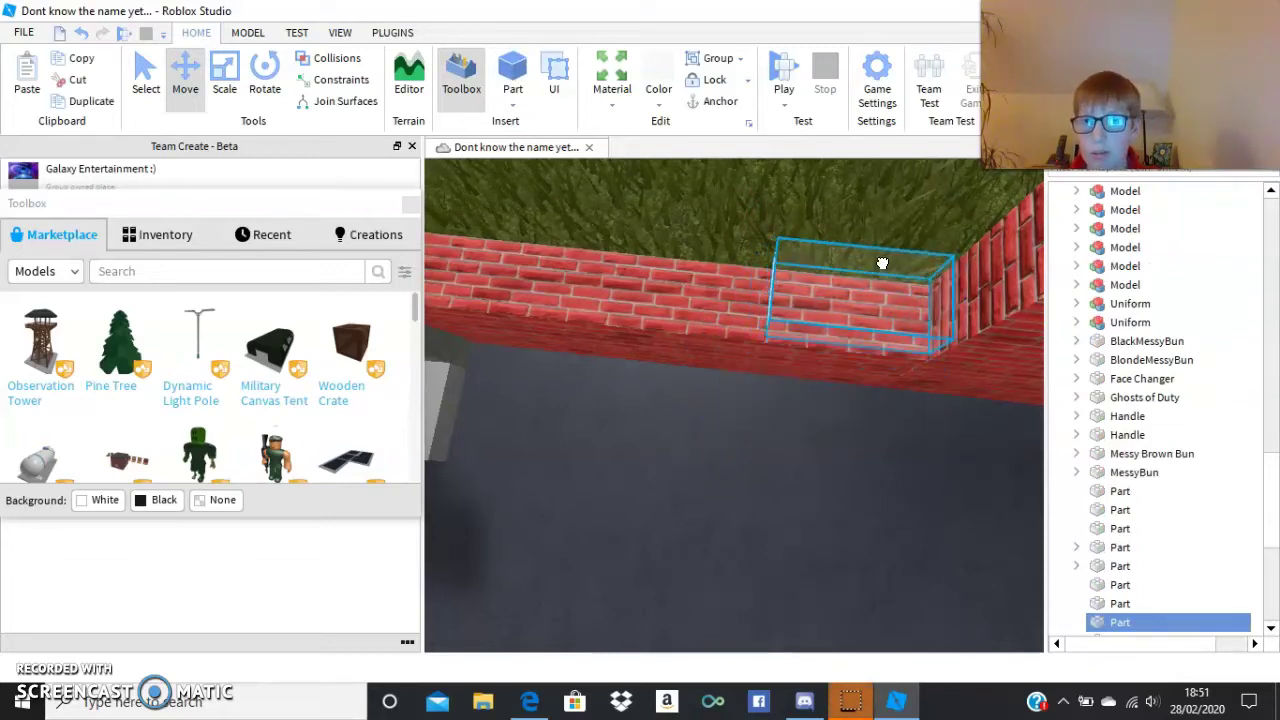
left_click_drag(882, 269, 884, 267)
Step: Scale the Force Field part lengthwise along the top of the low brick wall to its outer corner
right_click_drag(884, 267, 884, 267)
key("d")
key("e")
scroll(861, 290, "up", 2)
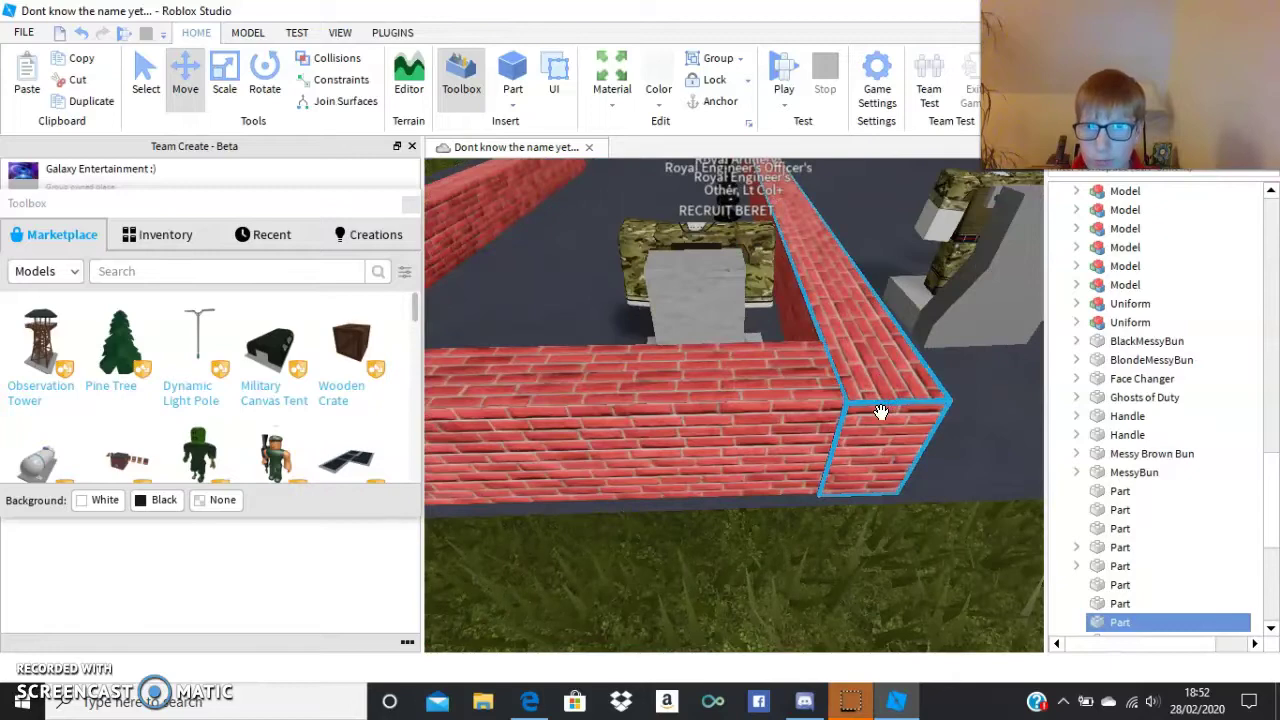
mouse_move(881, 411)
right_mouse_down()
mouse_move(890, 406)
mouse_move(861, 422)
right_mouse_up()
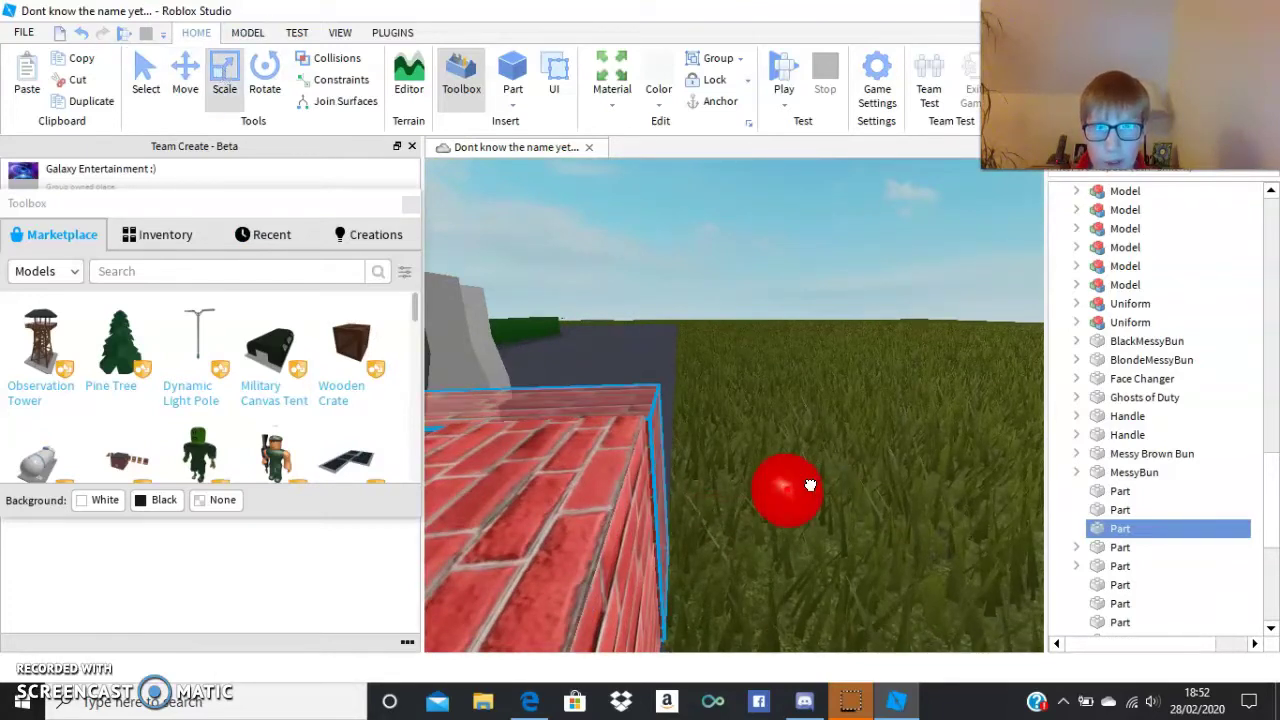
key("s")
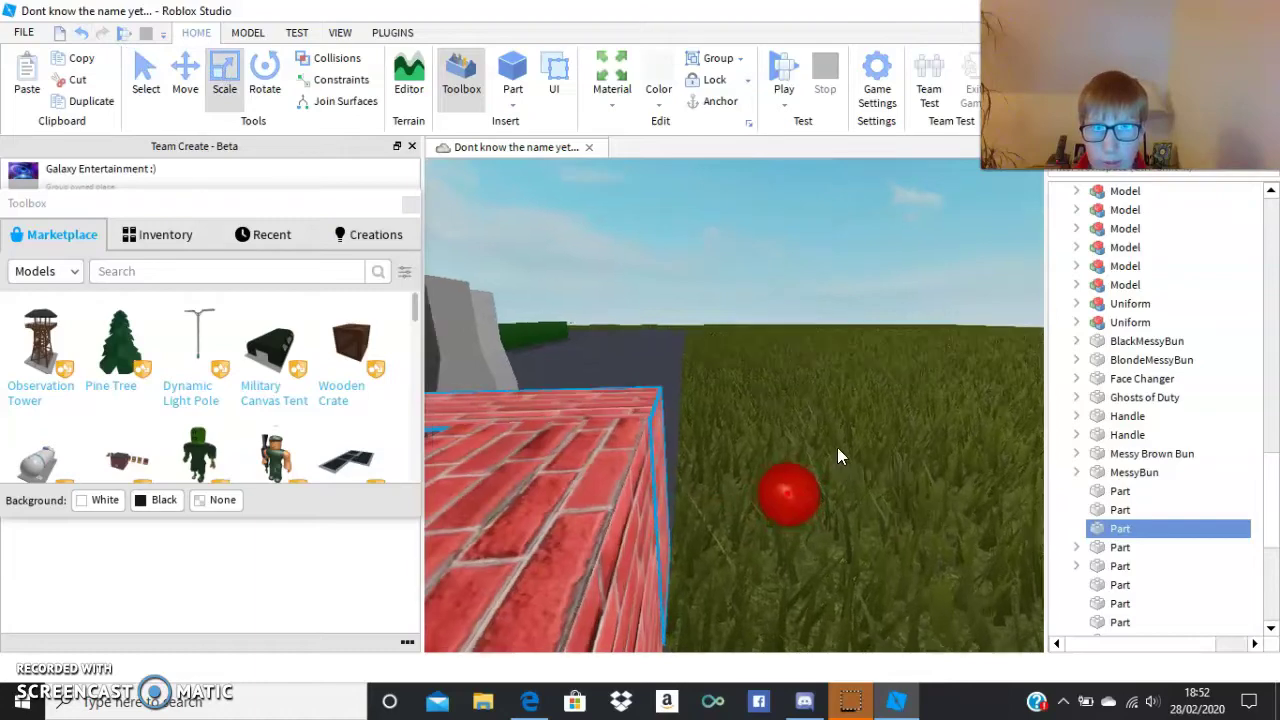
key("d")
right_click_drag(836, 447, 648, 356)
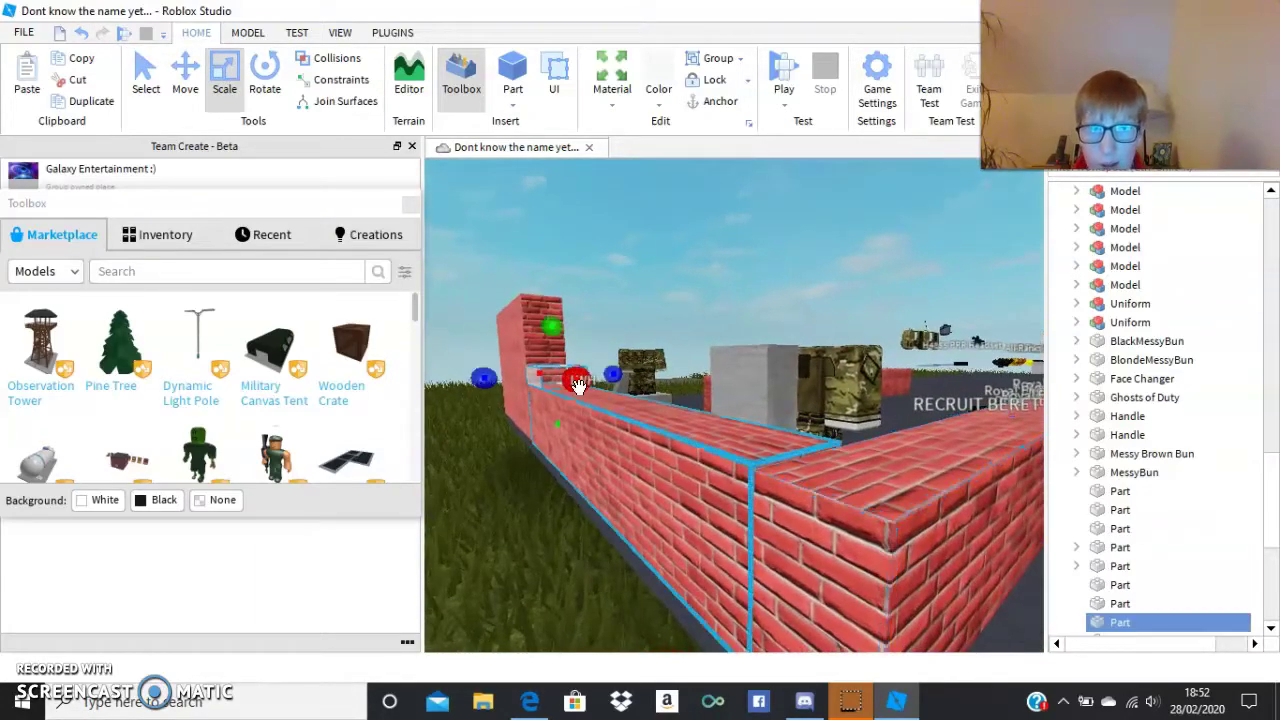
left_click_drag(752, 441, 957, 505)
right_click_drag(849, 520, 851, 519)
key("d")
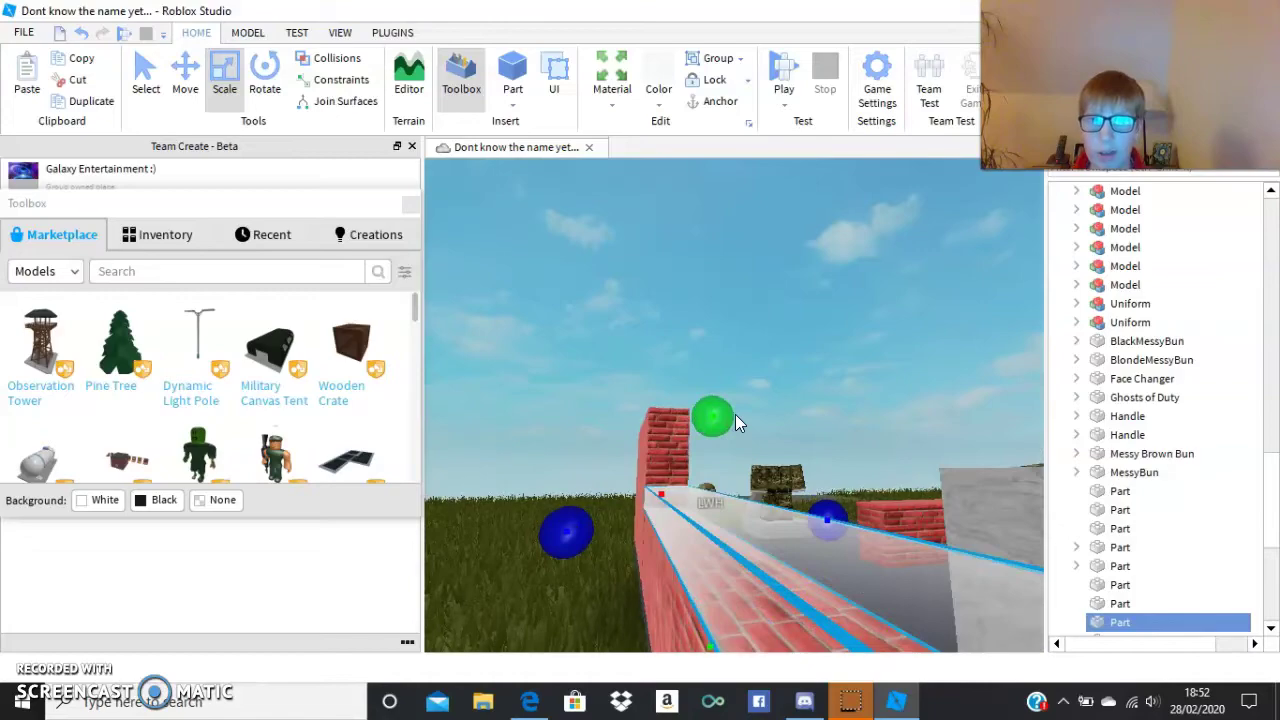
Step: Increase the height of the Force Field part on top of the brick wall
left_click_drag(722, 414, 738, 325)
right_click_drag(738, 325, 744, 328)
key("s")
key("s")
key("d")
key("w")
key("d")
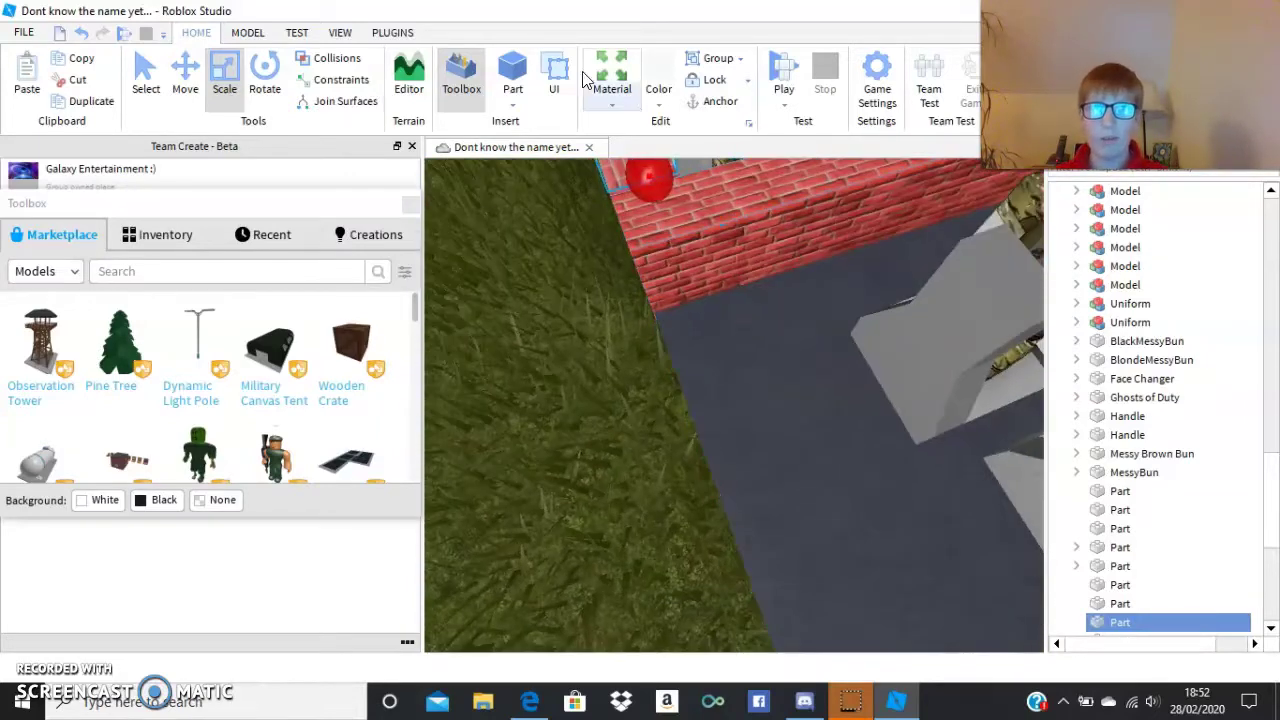
Step: Try a light red Brick finish on the raised wall part, and return it to white Force Field
left_click(614, 104)
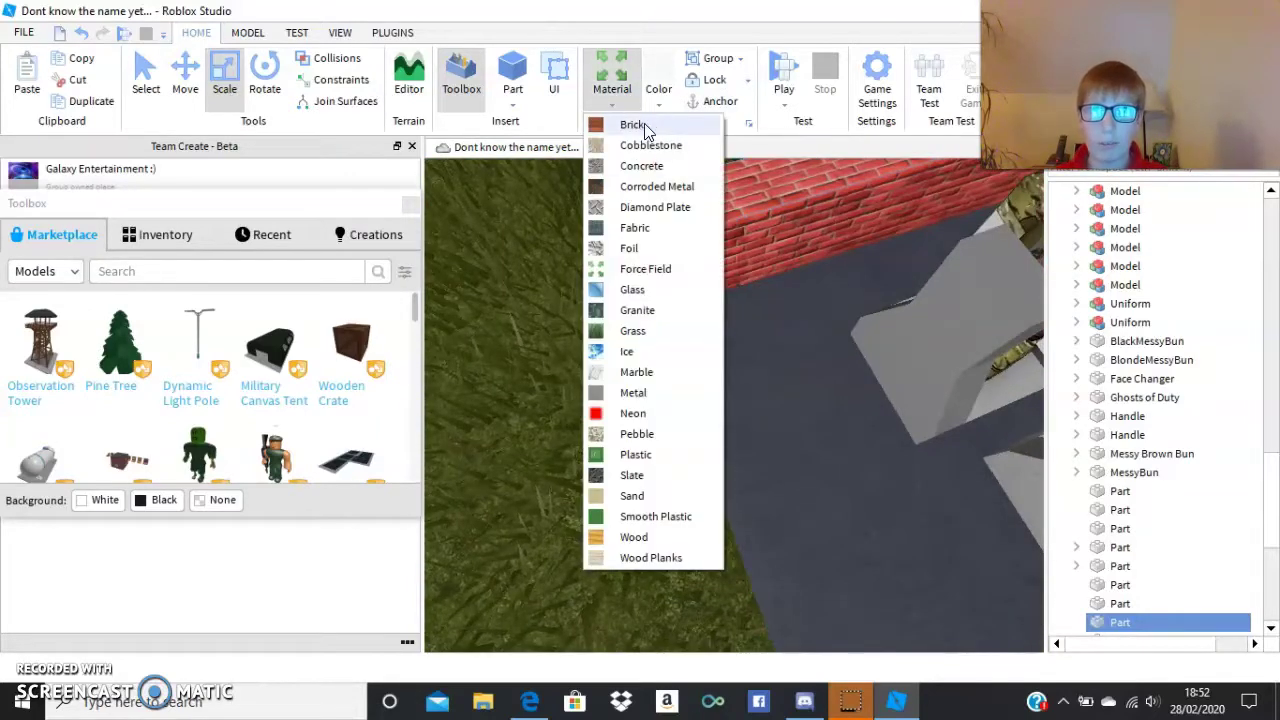
left_click(655, 126)
left_click(660, 112)
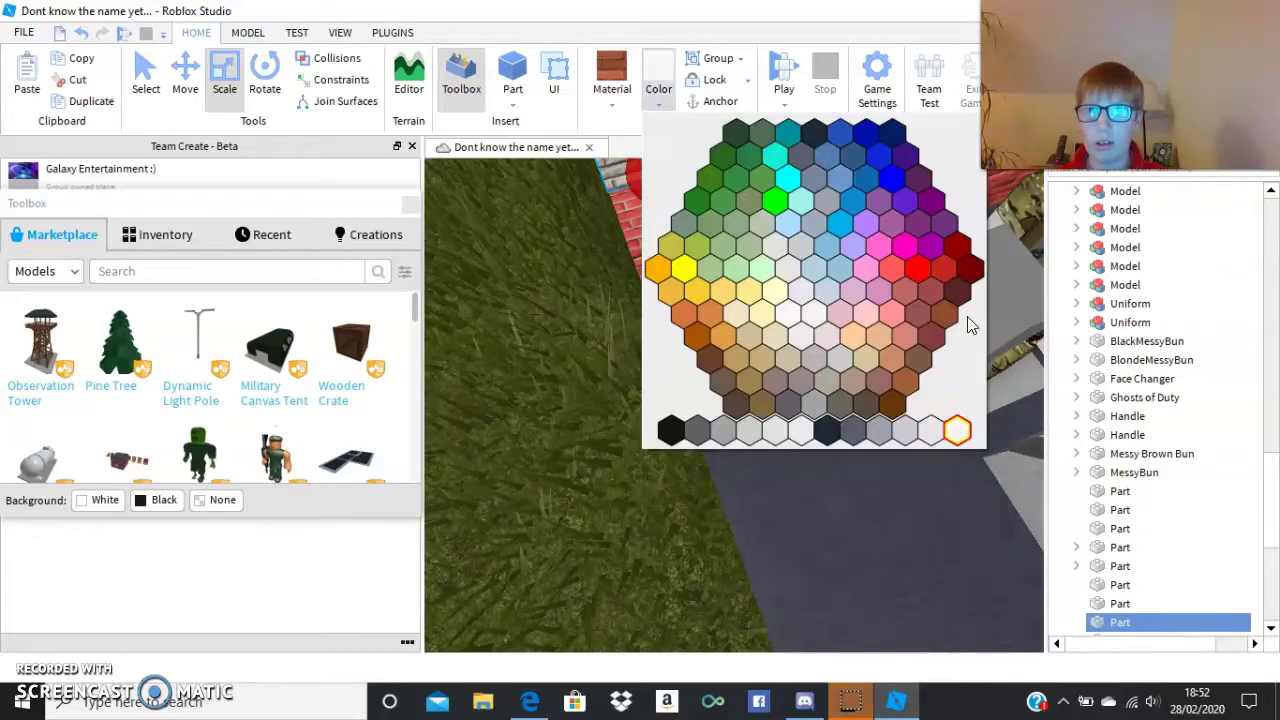
left_click(901, 279)
scroll(900, 271, "down", 8)
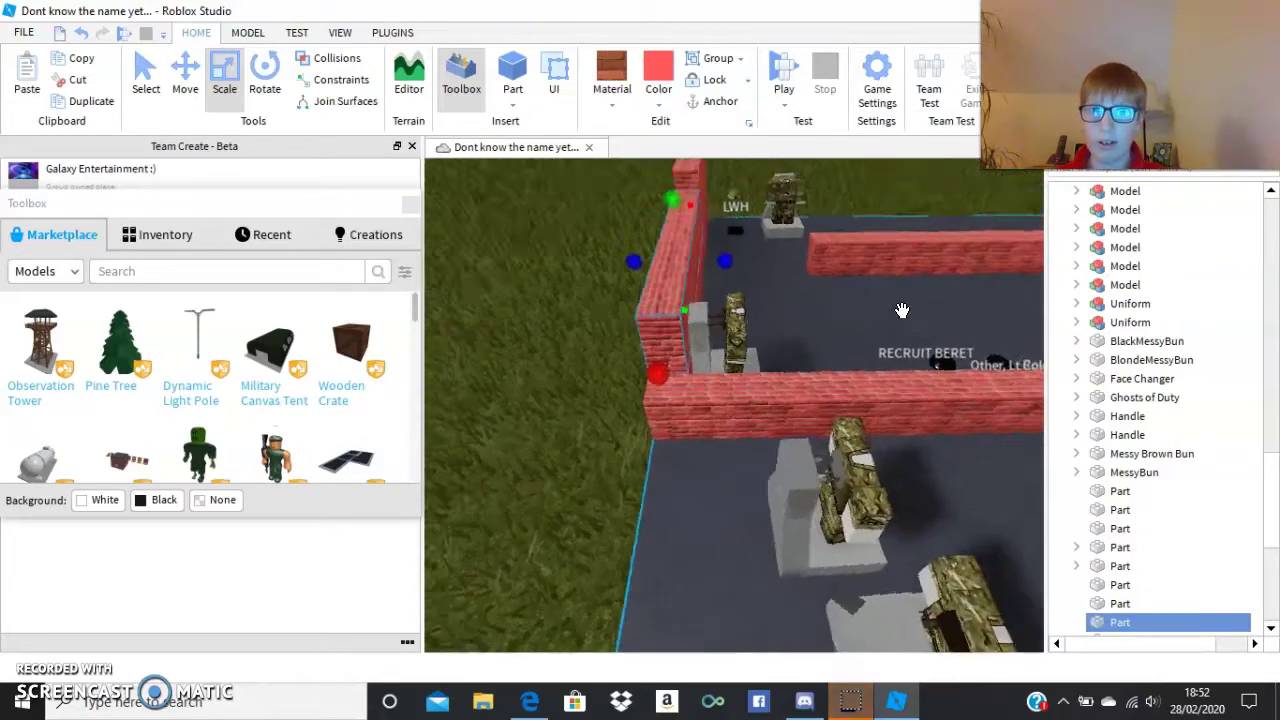
left_click(610, 106)
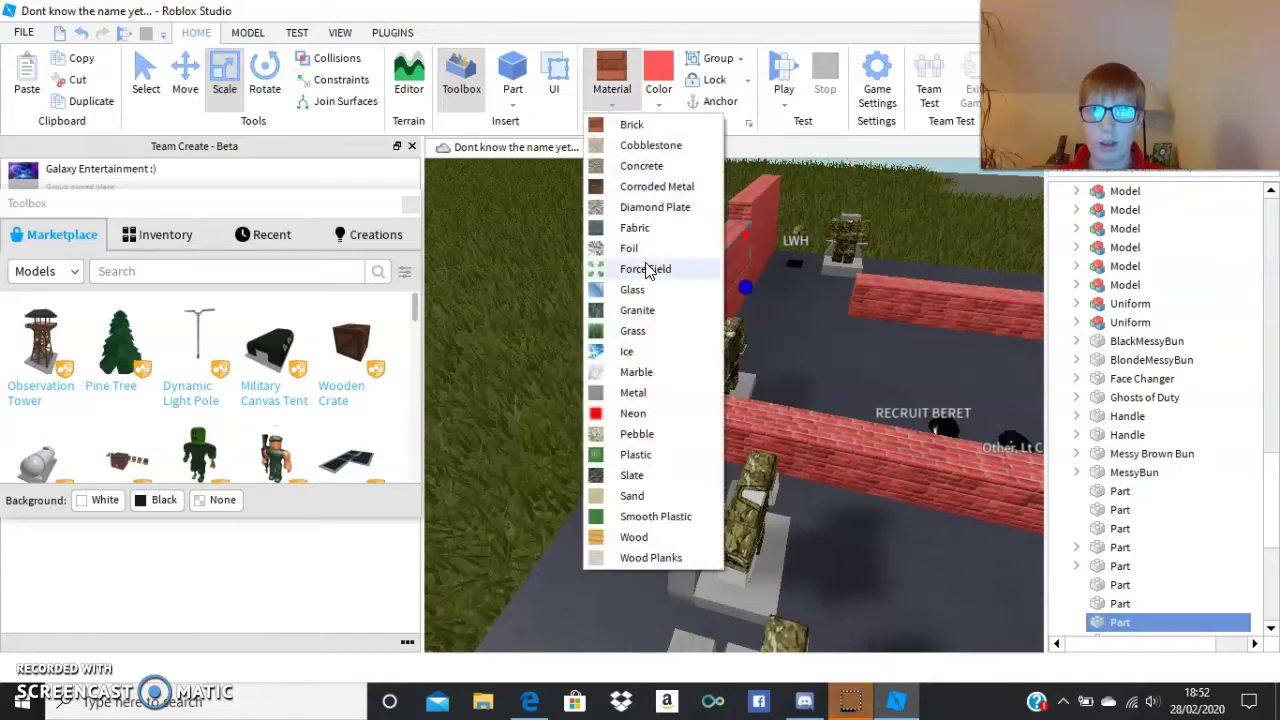
left_click(642, 270)
left_click(658, 108)
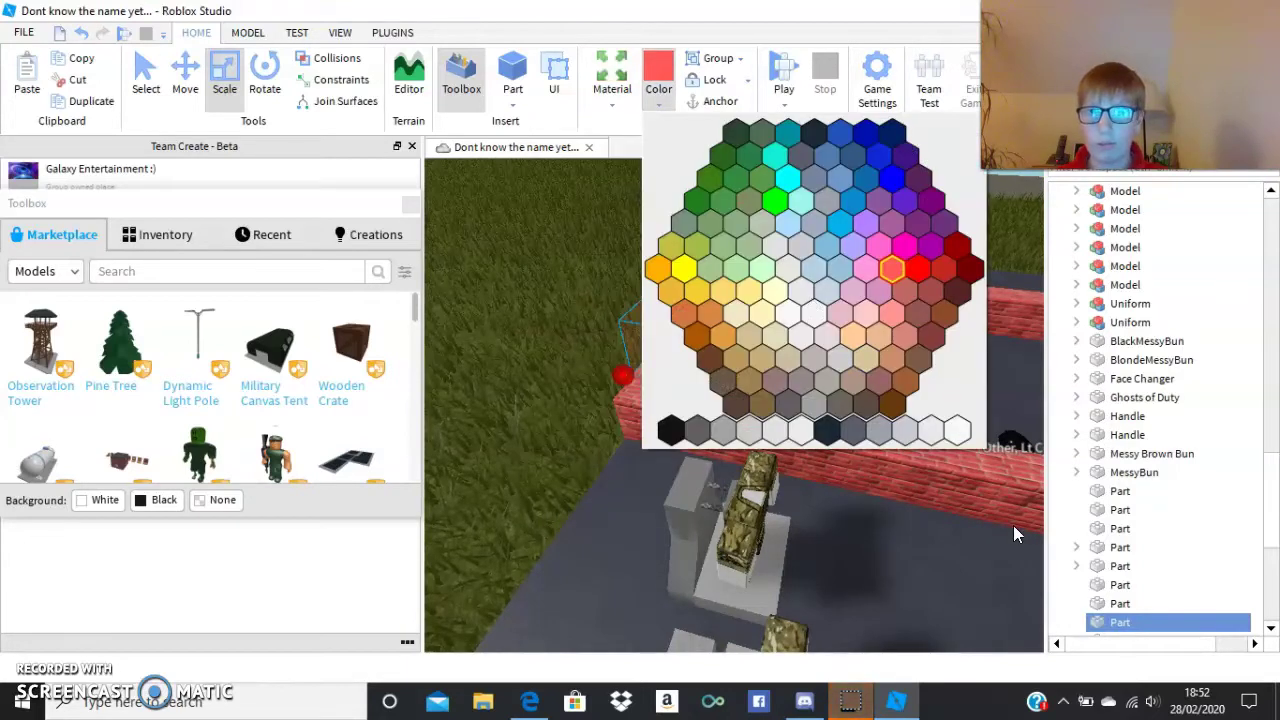
left_click(957, 431)
mouse_move(901, 399)
right_mouse_down()
mouse_move(914, 402)
mouse_move(890, 397)
right_mouse_up()
scroll(571, 492, "down", 2)
Step: Deselect the Force Field part and set the default part material to Brick with a light red color
left_click(558, 496)
scroll(559, 494, "up", 3)
left_click(617, 121)
left_click(620, 127)
left_click(659, 108)
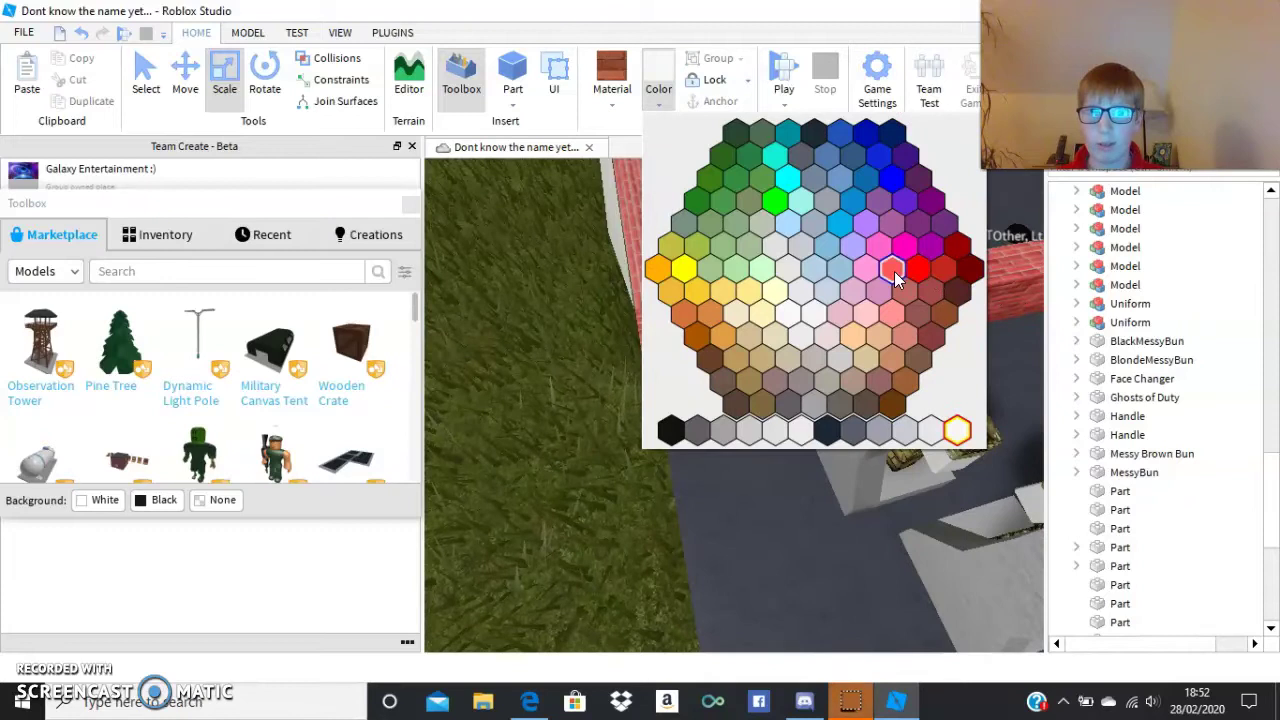
left_click(894, 271)
Step: Insert a light red brick part and fit it on top of the wall's outer corner
scroll(894, 271, "up", 4)
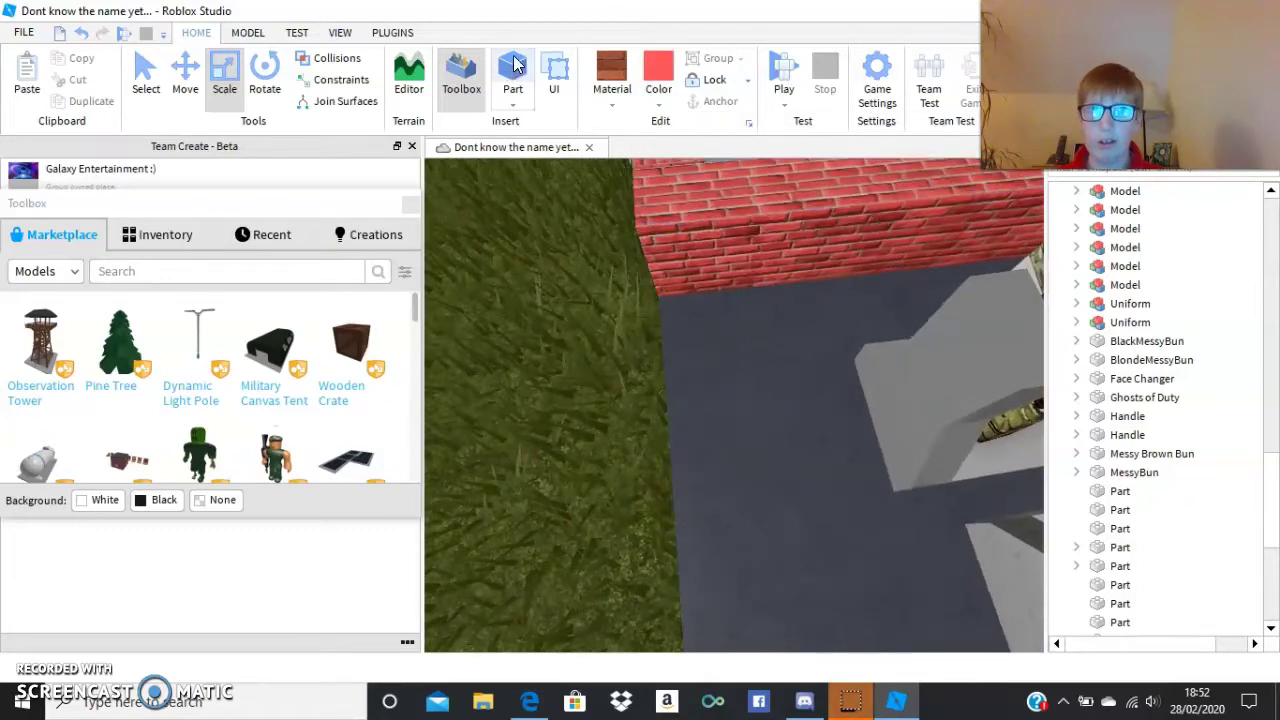
left_click(514, 64)
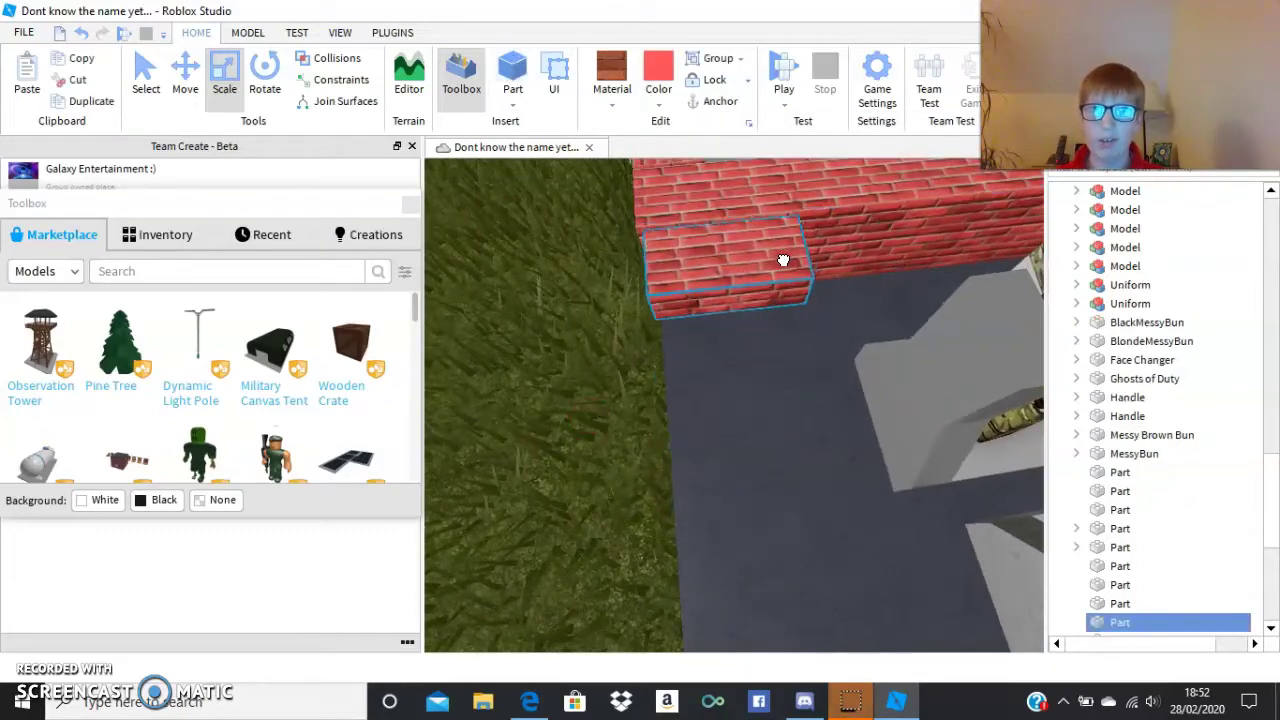
right_click_drag(783, 260, 783, 262)
mouse_move(579, 398)
left_mouse_down()
mouse_move(614, 393)
mouse_move(590, 396)
left_mouse_up()
scroll(706, 396, "down", 2)
right_click_drag(706, 396, 708, 397)
key("d")
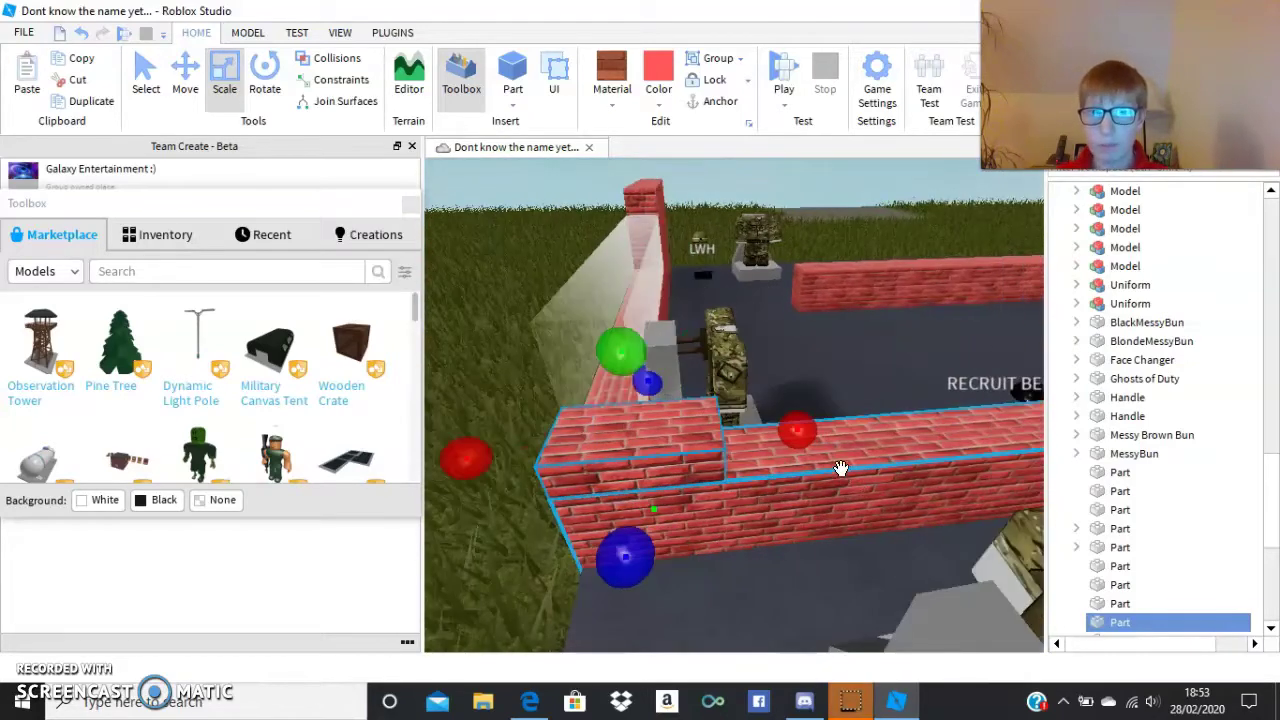
scroll(975, 357, "up", 3)
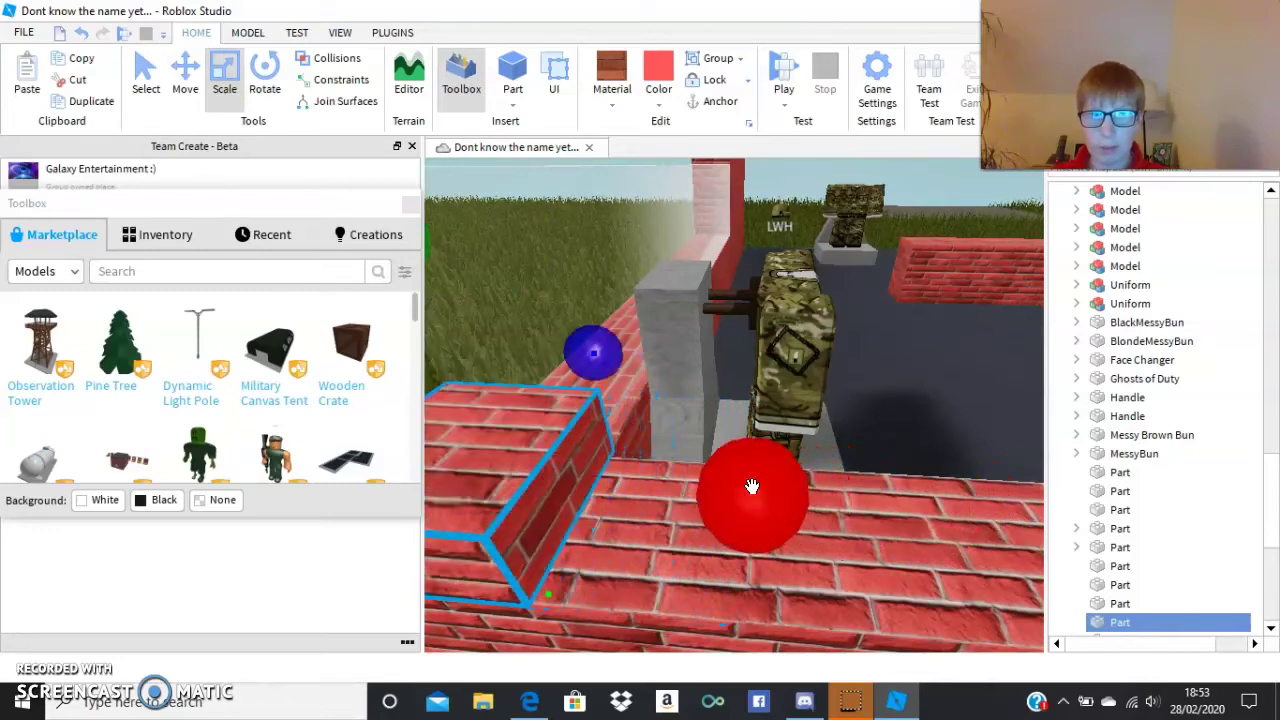
Step: Examine the walled area and the whole base from a distance
right_click_drag(820, 438, 739, 342)
scroll(820, 438, "down", 3)
scroll(820, 438, "up", 4)
scroll(822, 440, "down", 4)
scroll(750, 346, "down", 4)
scroll(739, 342, "up", 3)
scroll(739, 342, "down", 4)
key("w")
right_click_drag(787, 509, 777, 485)
key("s")
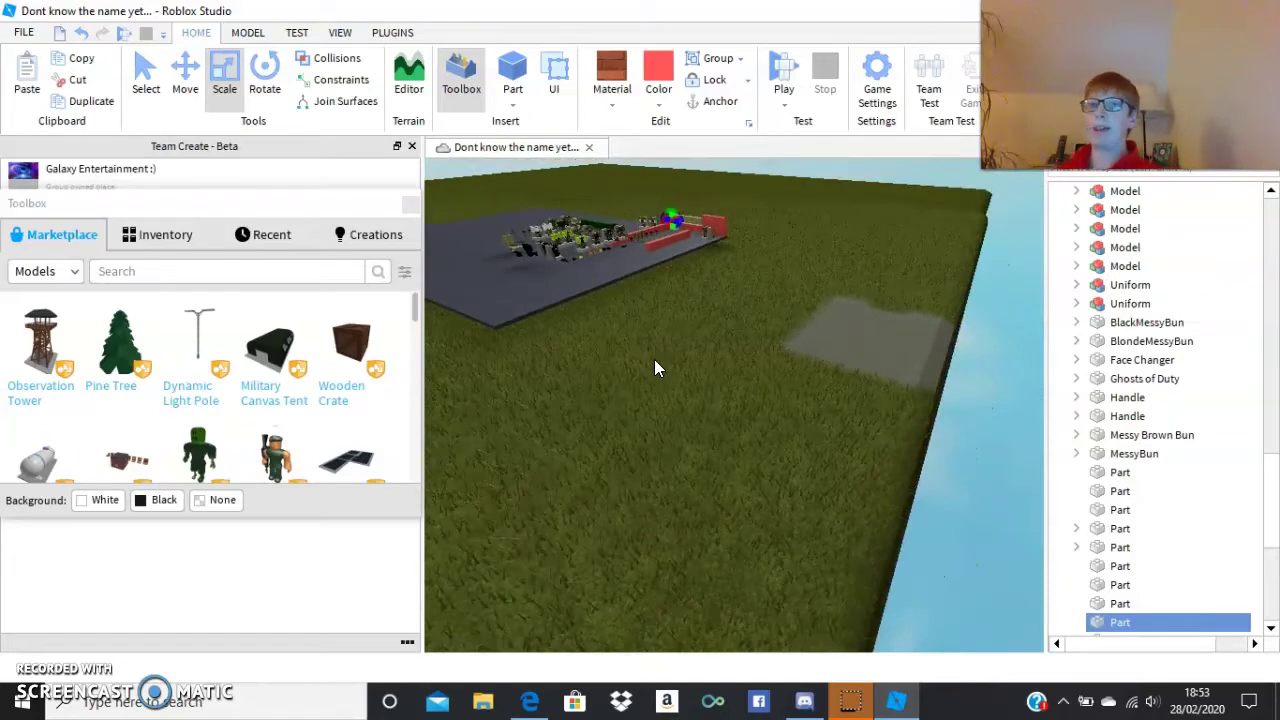
Step: Insert a light red brick part and place it beside the tall wall end, above the wall's window opening
right_click_drag(658, 356, 791, 313)
key("w")
key("s")
key("d")
key("w")
key("w")
left_click(513, 70)
left_click_drag(737, 360, 742, 307)
right_click_drag(722, 306, 722, 306)
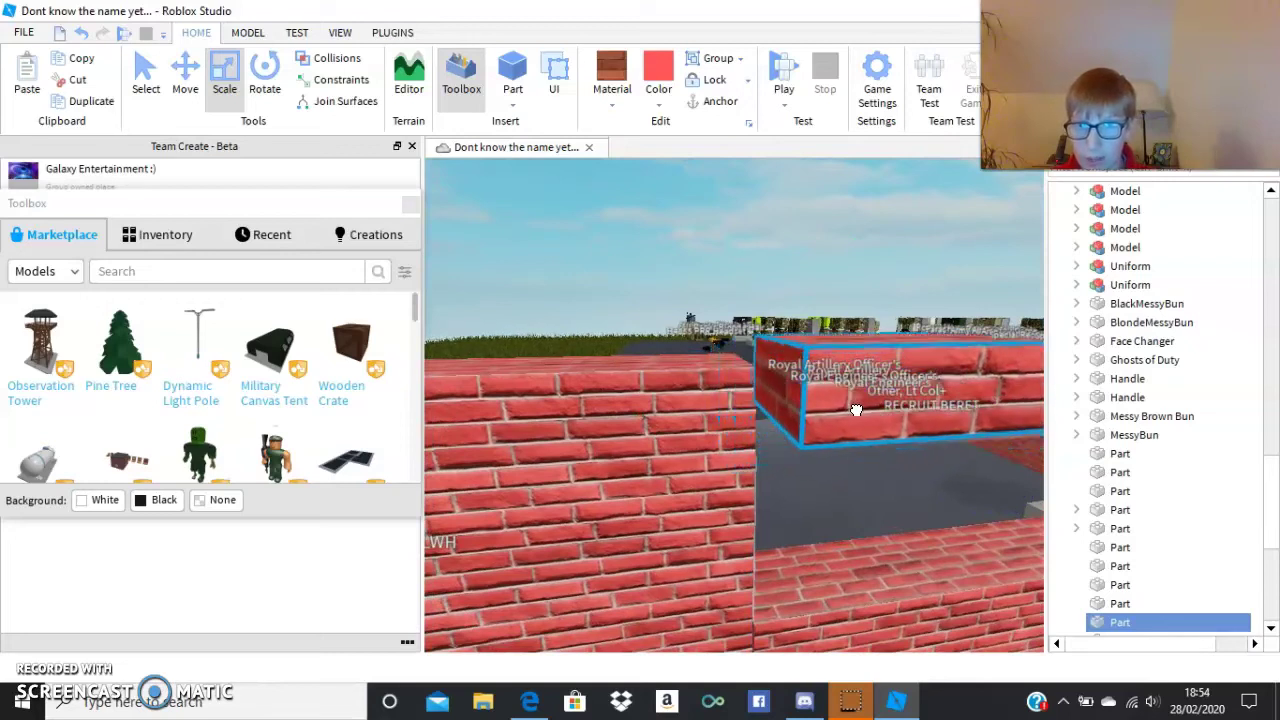
key("d")
left_click_drag(901, 384, 846, 399)
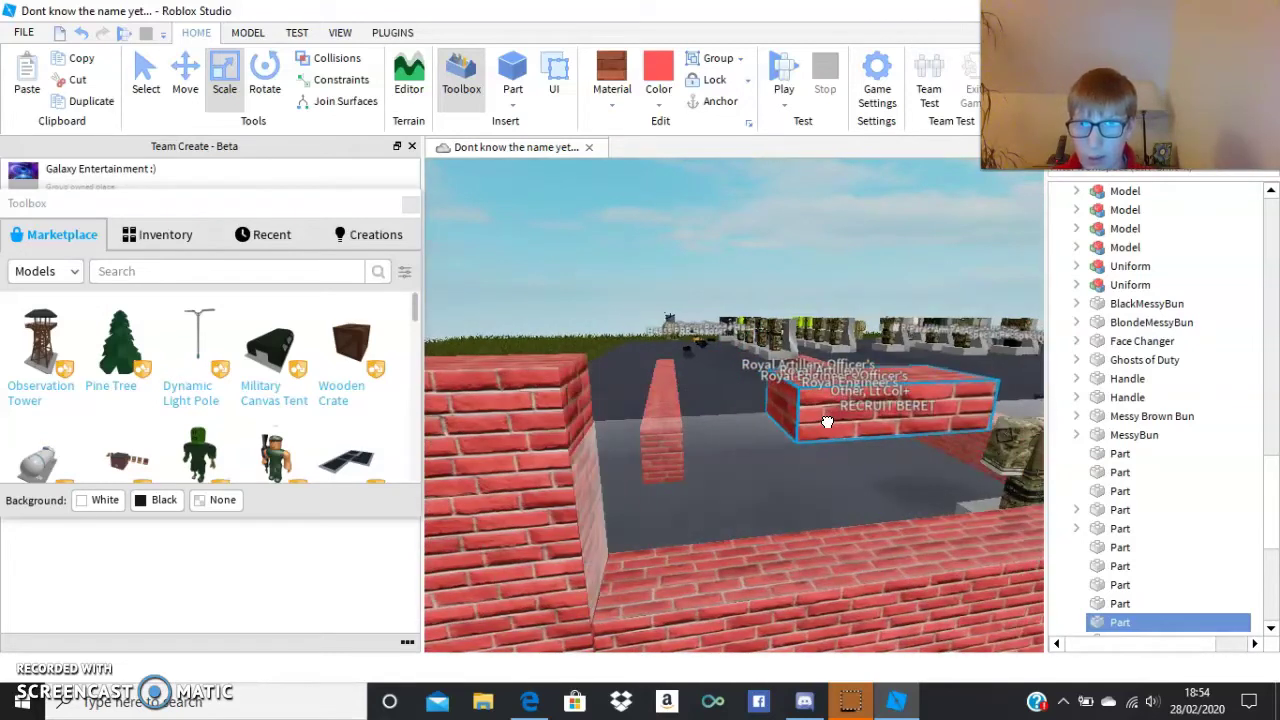
Step: Move the new brick part against the tall wall's end and align it flush with the wall's faces
left_click(187, 76)
scroll(640, 452, "up", 2)
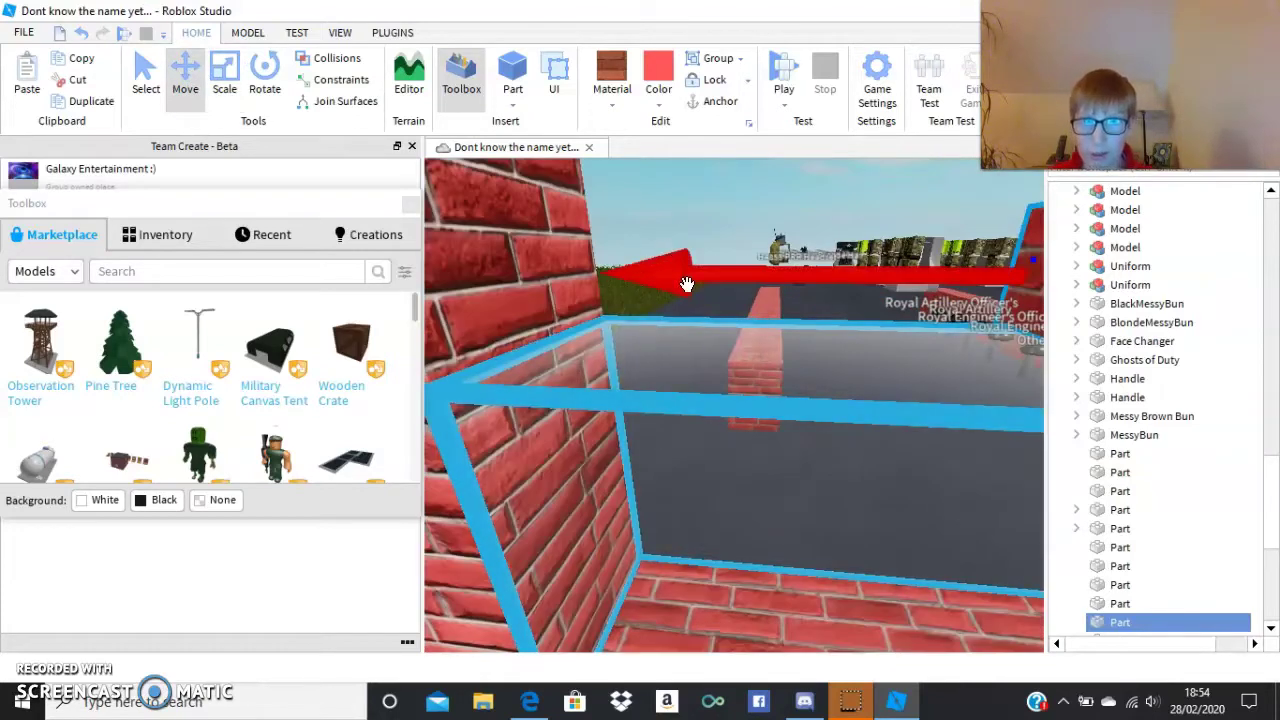
left_click_drag(687, 284, 543, 328)
key("a")
scroll(597, 290, "down", 1)
right_click_drag(700, 265, 894, 290)
scroll(730, 264, "down", 4)
scroll(894, 287, "up", 2)
scroll(740, 384, "down", 3)
left_click_drag(584, 413, 581, 421)
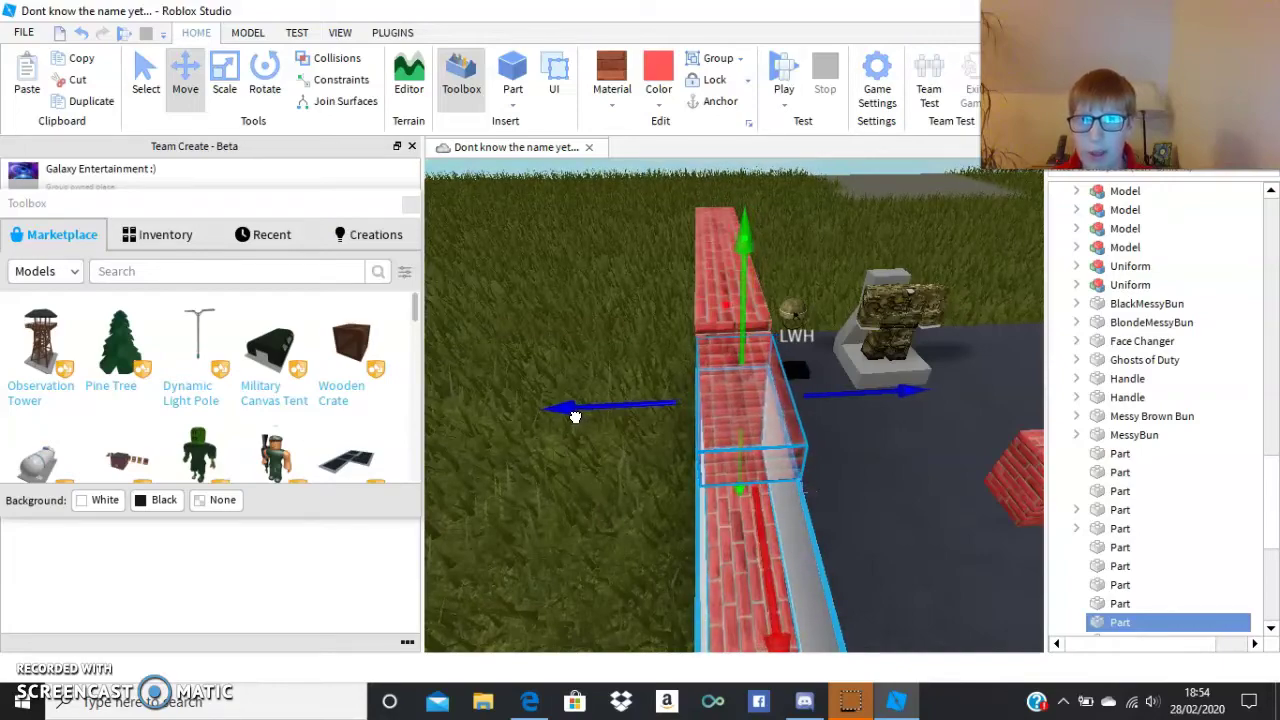
left_click_drag(575, 416, 577, 415)
right_click_drag(597, 406, 599, 402)
scroll(600, 403, "down", 3)
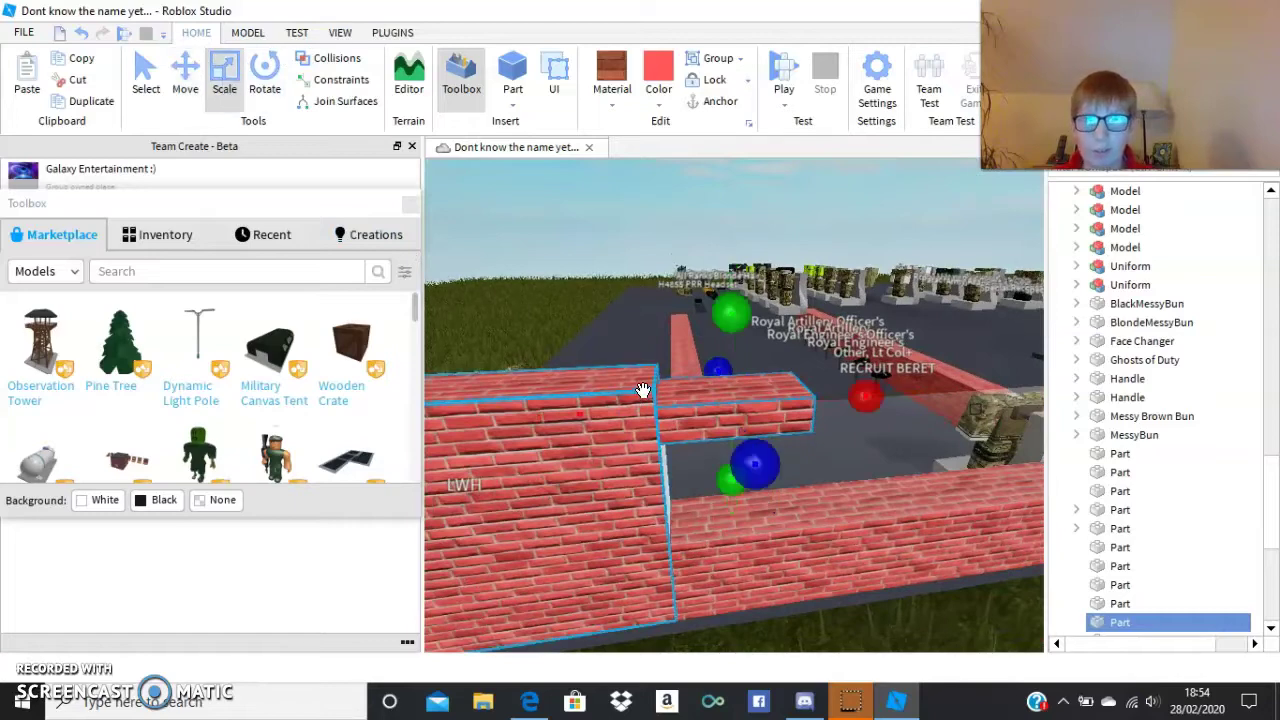
Step: Scale the brick part's height so its top is level with the tall wall section
left_click_drag(737, 326, 737, 305)
scroll(737, 305, "up", 3)
right_click_drag(737, 305, 735, 305)
scroll(737, 305, "up", 2)
scroll(737, 305, "down", 4)
key("d")
scroll(783, 405, "up", 3)
right_click_drag(783, 405, 783, 405)
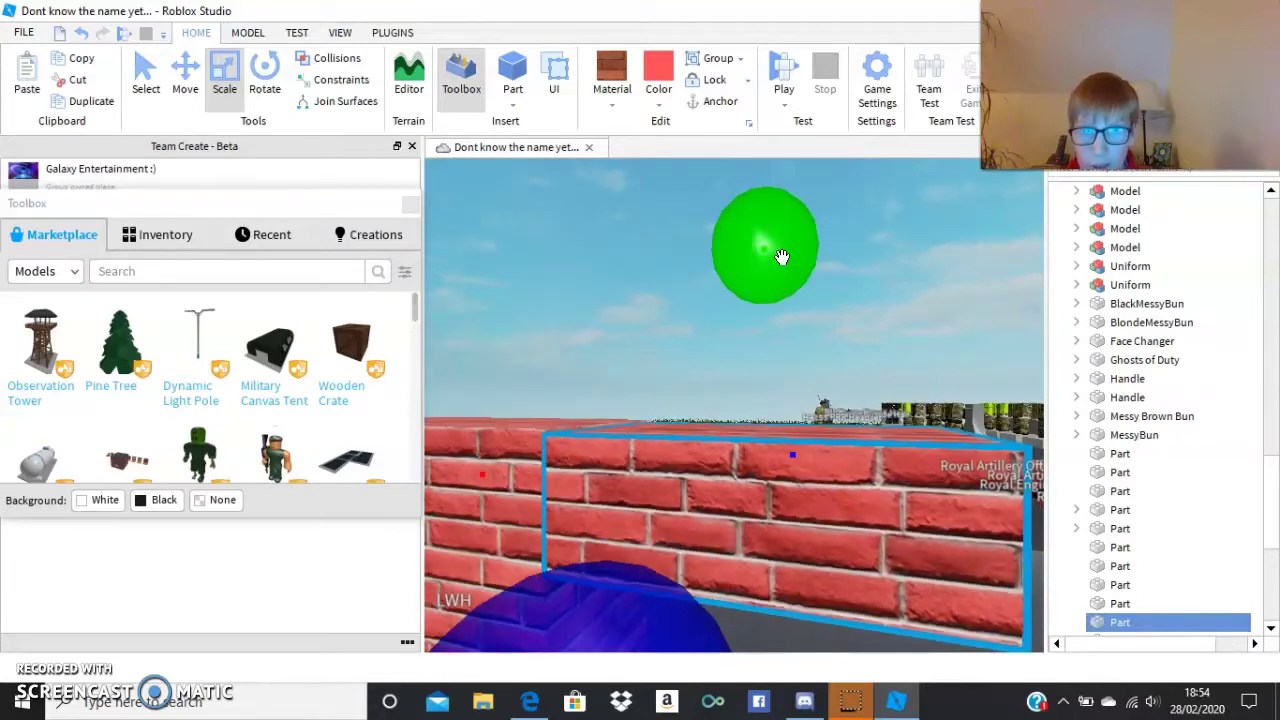
left_click_drag(781, 257, 781, 257)
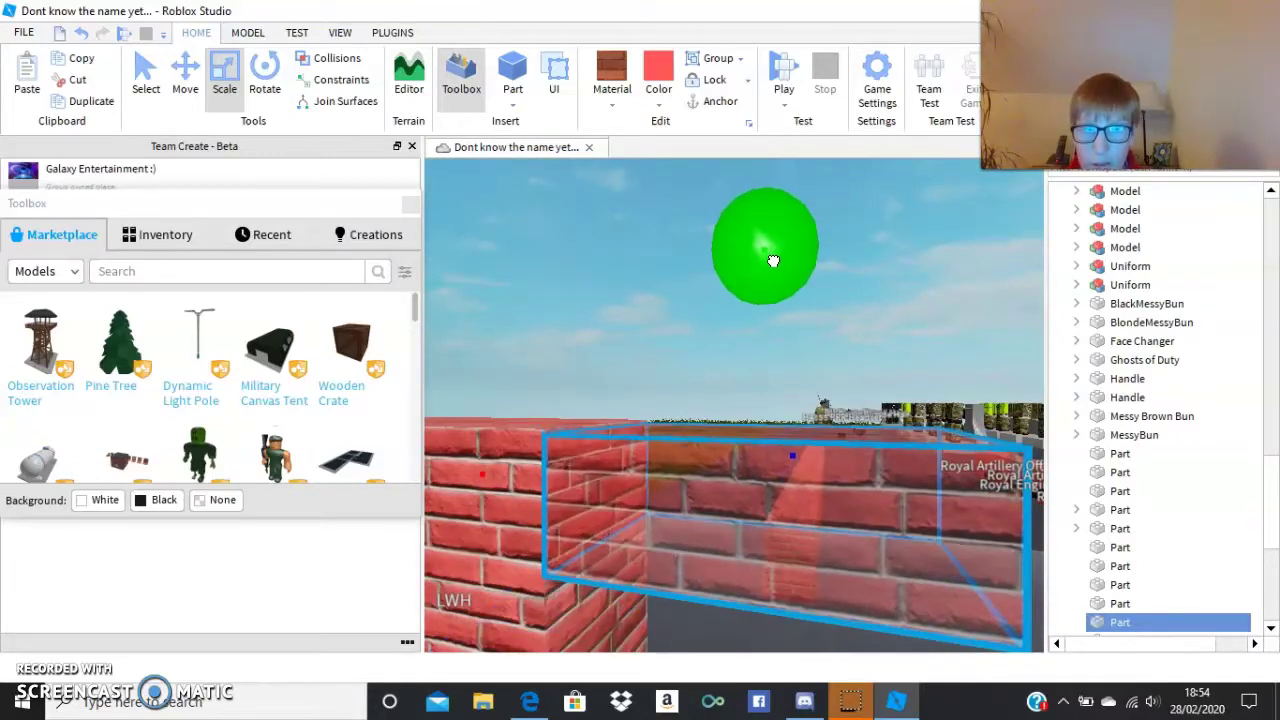
left_click_drag(773, 257, 773, 257)
scroll(826, 320, "down", 3)
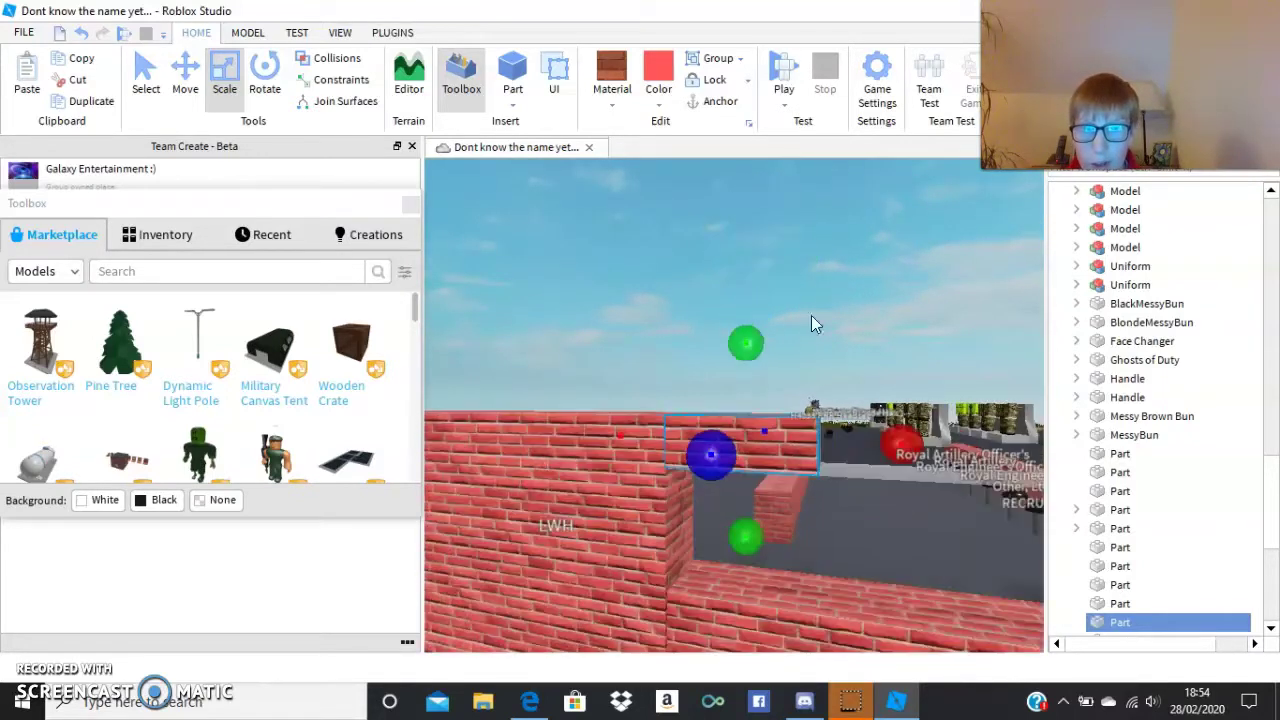
scroll(841, 326, "up", 3)
scroll(841, 326, "down", 3)
right_click_drag(841, 326, 841, 326)
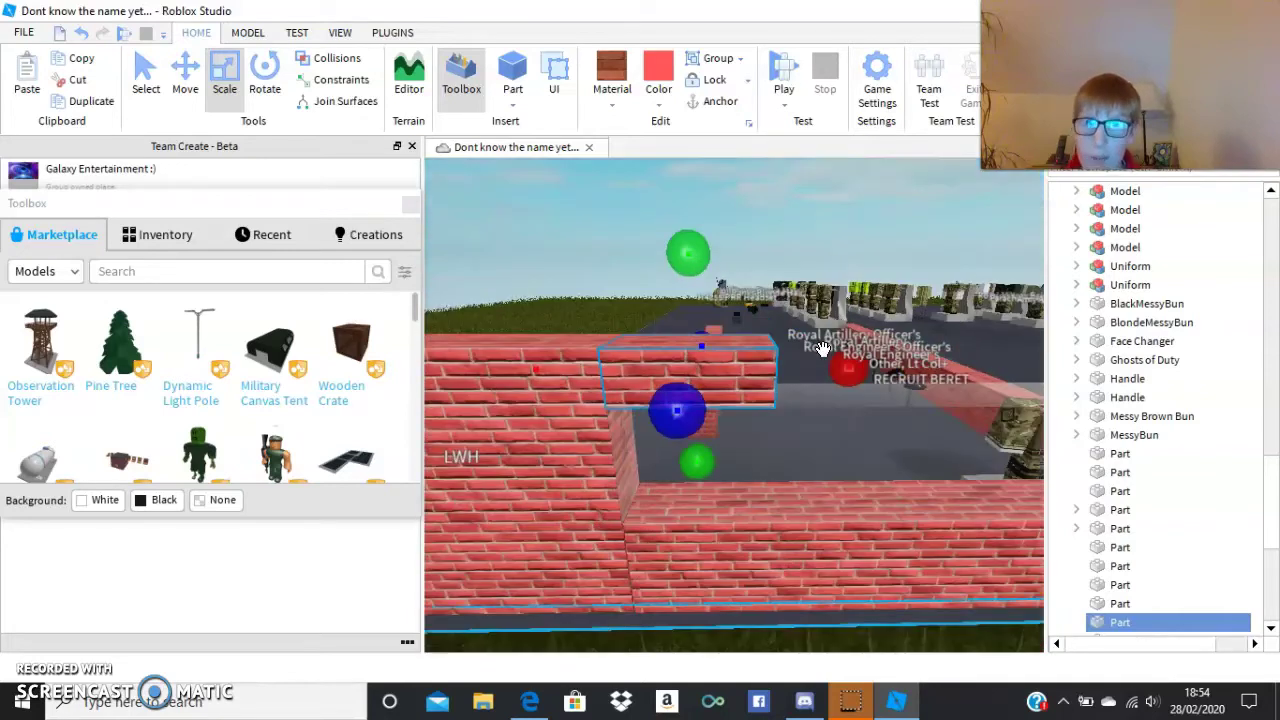
Step: Stretch the brick part over the window opening to the wall's far corner, forming a lintel
key("d")
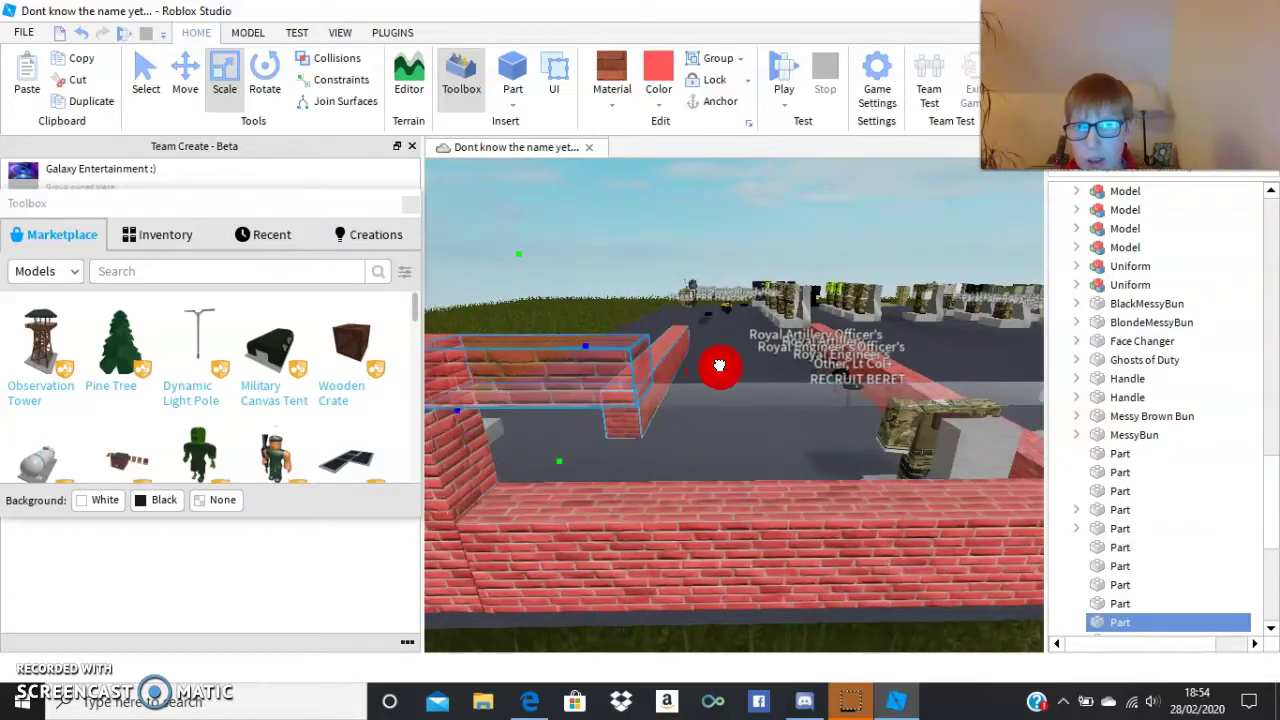
middle_click_drag(733, 368, 637, 374)
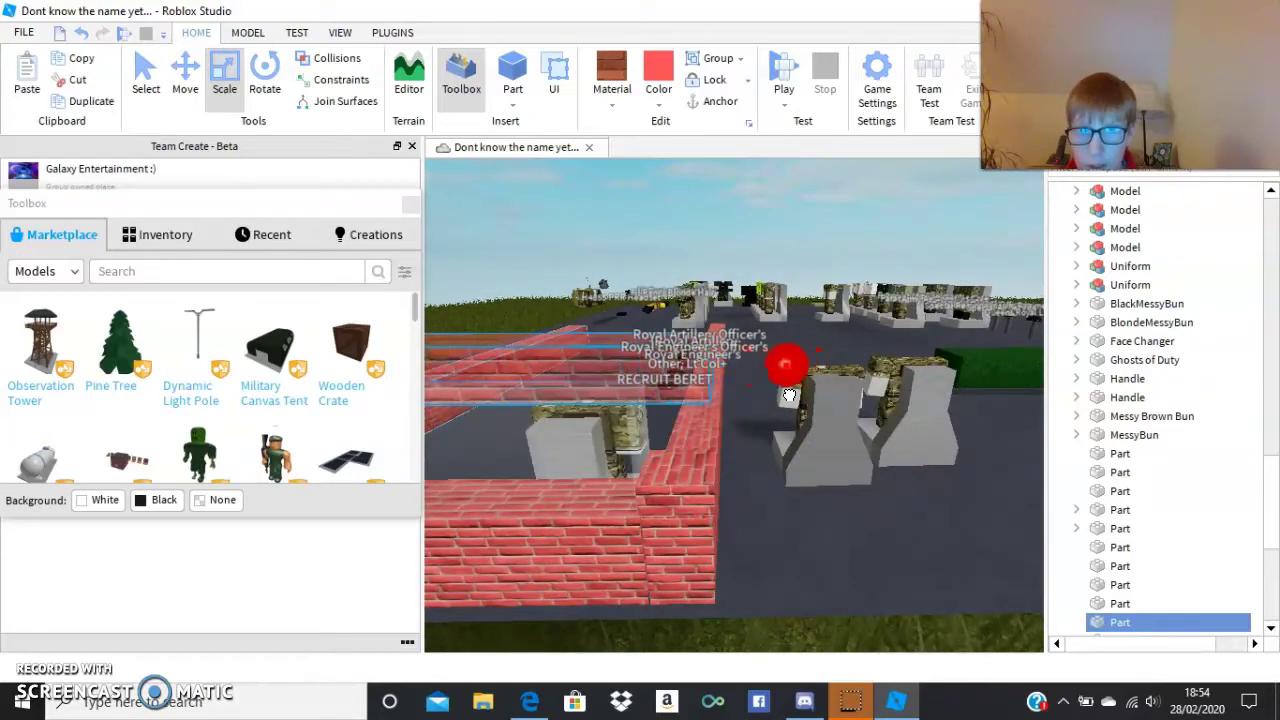
scroll(785, 403, "up", 3)
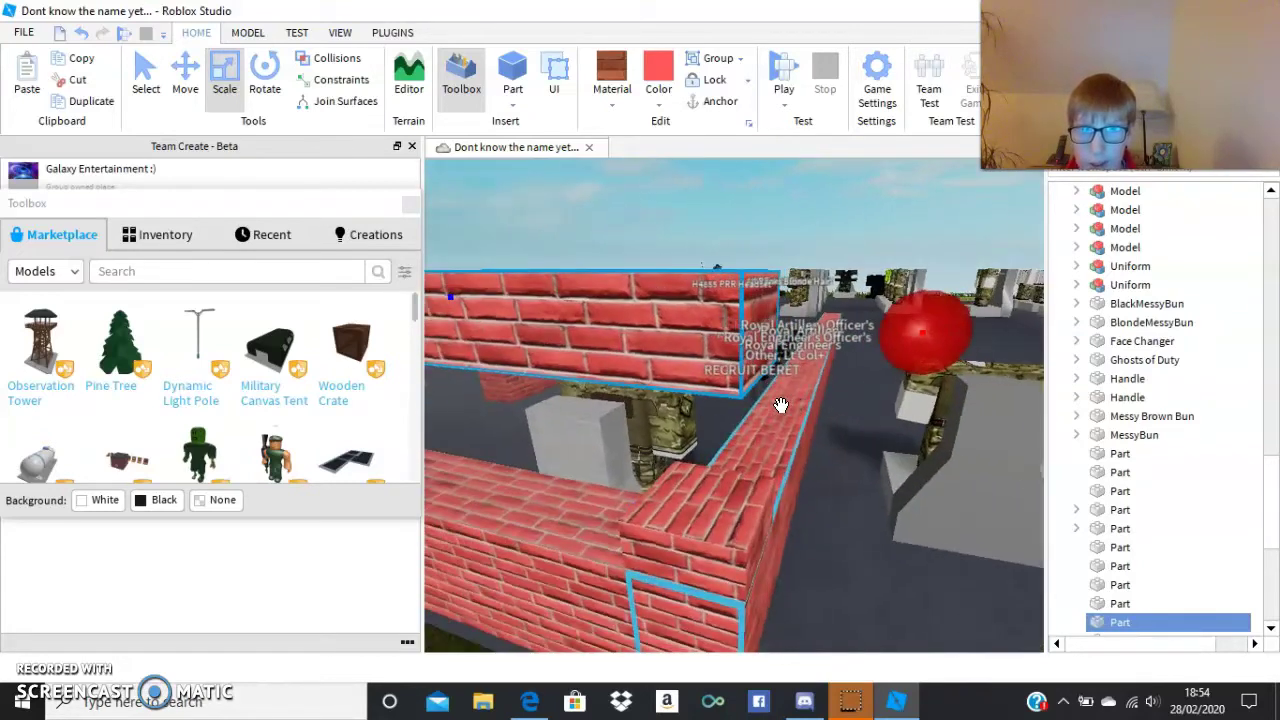
Step: Extend the brick post at the wall's far corner upward to meet the end of the lintel
left_click(688, 487)
left_click_drag(704, 414, 704, 363)
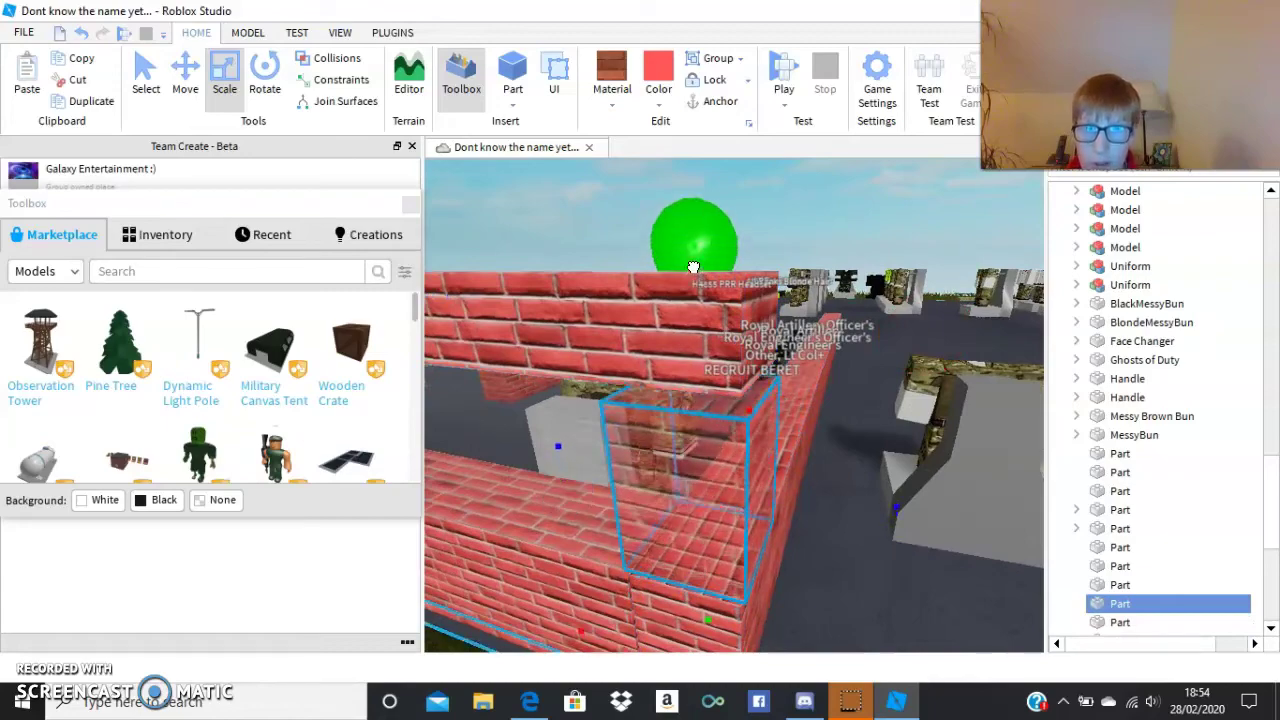
right_click_drag(780, 393, 780, 393)
scroll(780, 393, "down", 1)
scroll(780, 393, "up", 2)
scroll(780, 392, "down", 10)
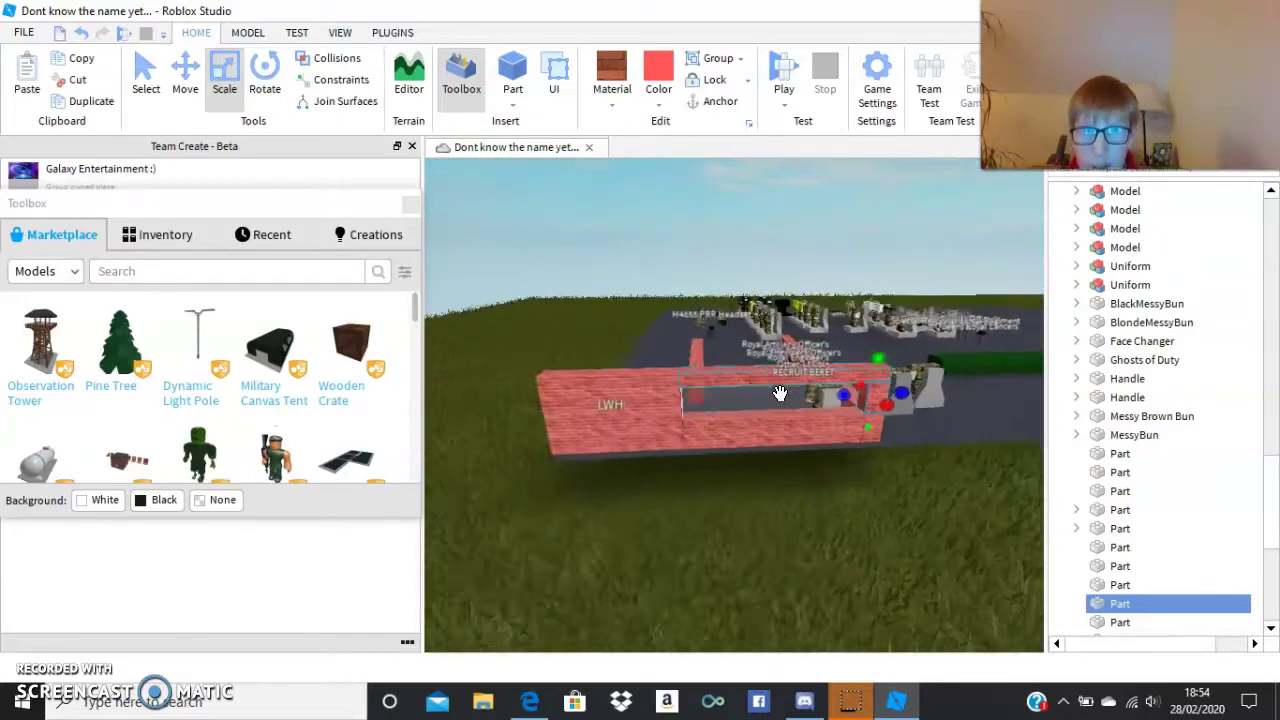
scroll(780, 392, "up", 10)
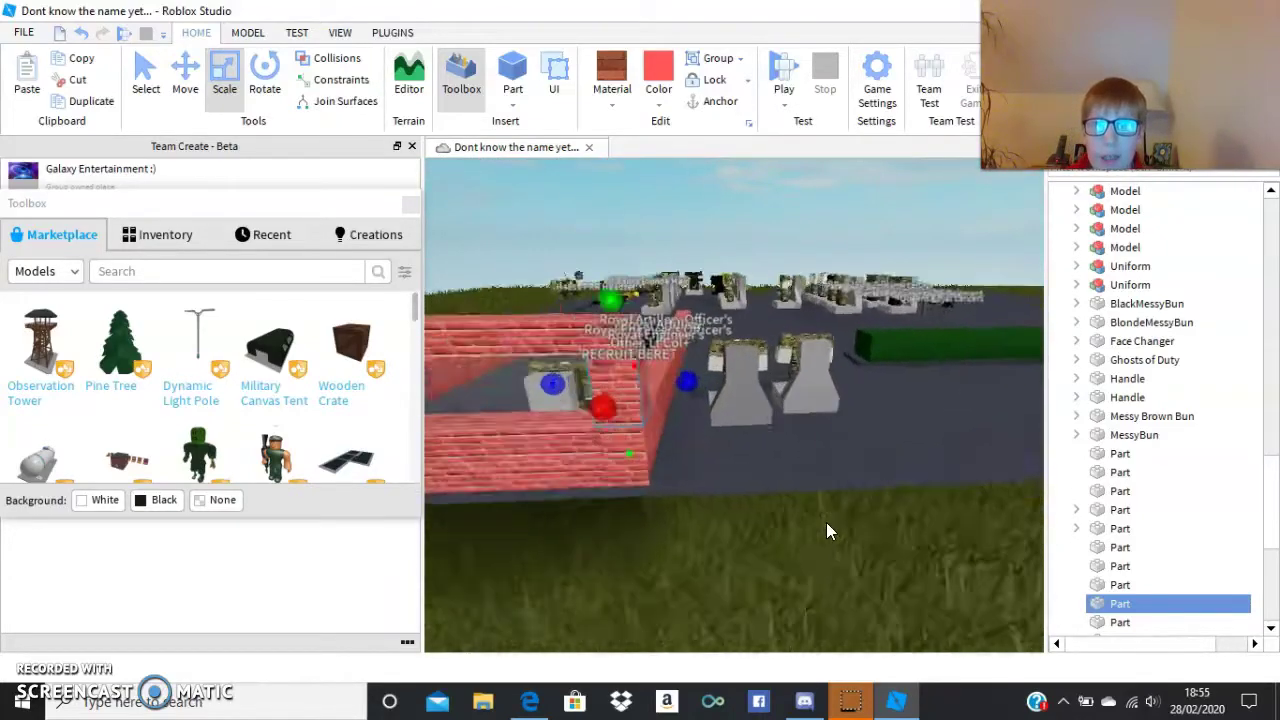
scroll(830, 590, "down", 4)
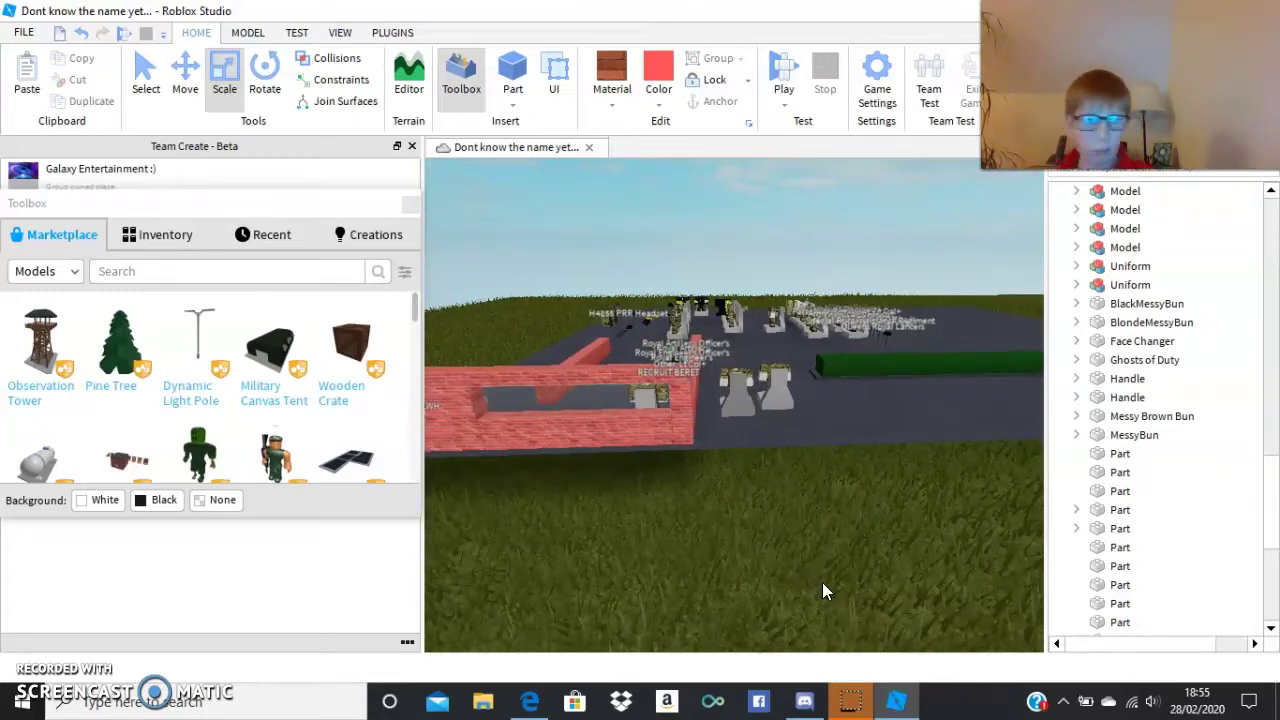
Step: Insert a light red brick part and set it on the platform edge against the wall beside the LWH display
key("w")
mouse_move(822, 582)
right_mouse_down()
mouse_move(802, 556)
mouse_move(816, 586)
mouse_move(823, 563)
right_mouse_up()
key("w")
key("d")
key("w")
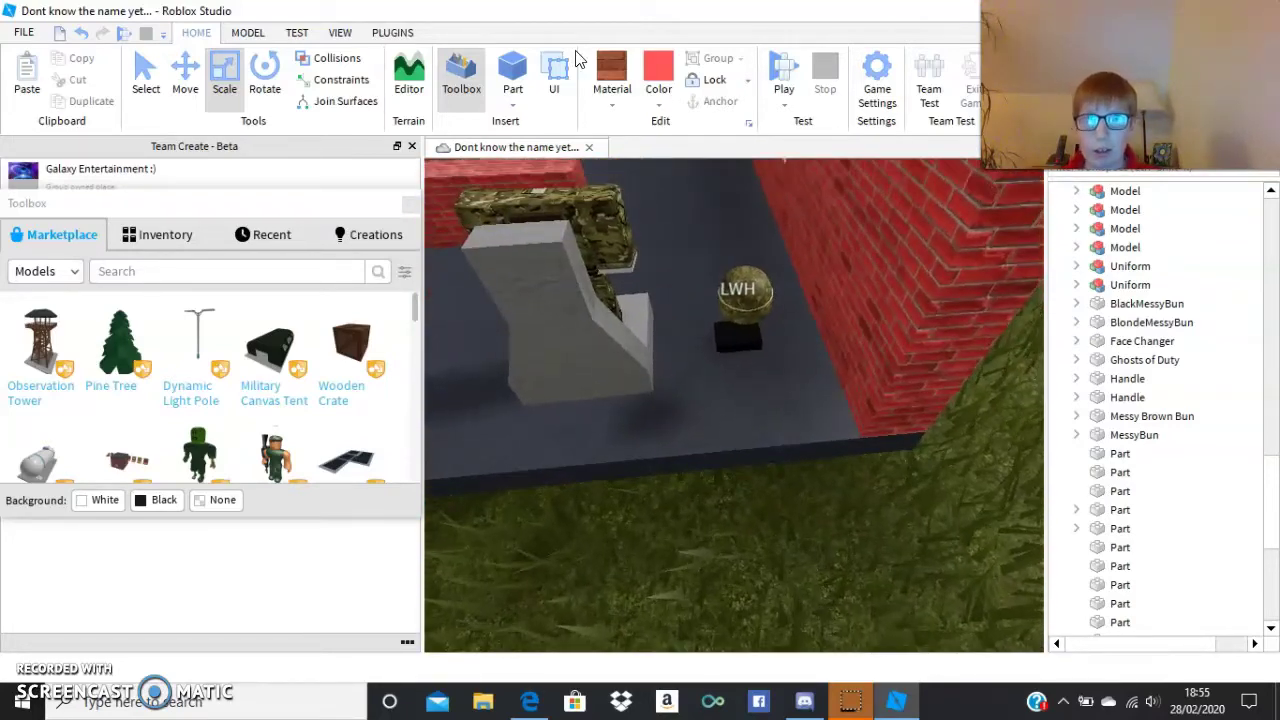
left_click(511, 75)
left_click_drag(742, 394, 785, 411)
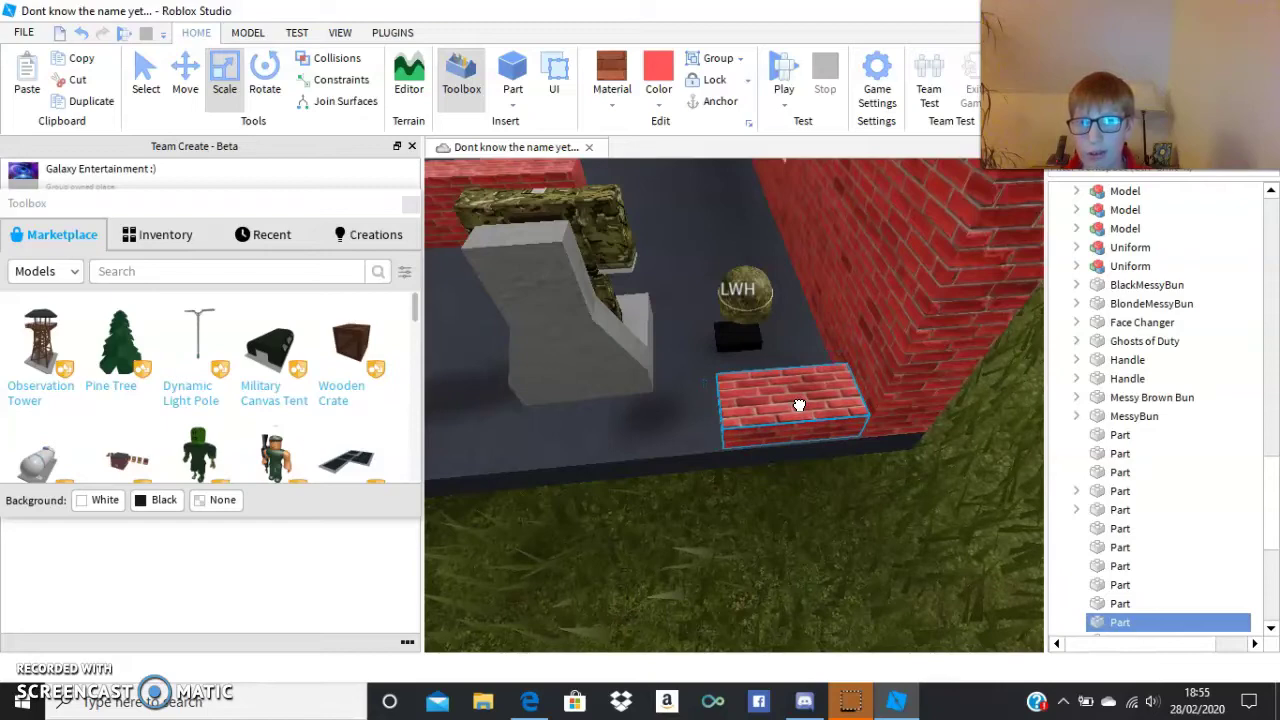
left_click_drag(799, 404, 799, 410)
Step: Align the view with the new brick part and stretch it along the platform's open edge past the uniform stand
right_click_drag(752, 396, 758, 405)
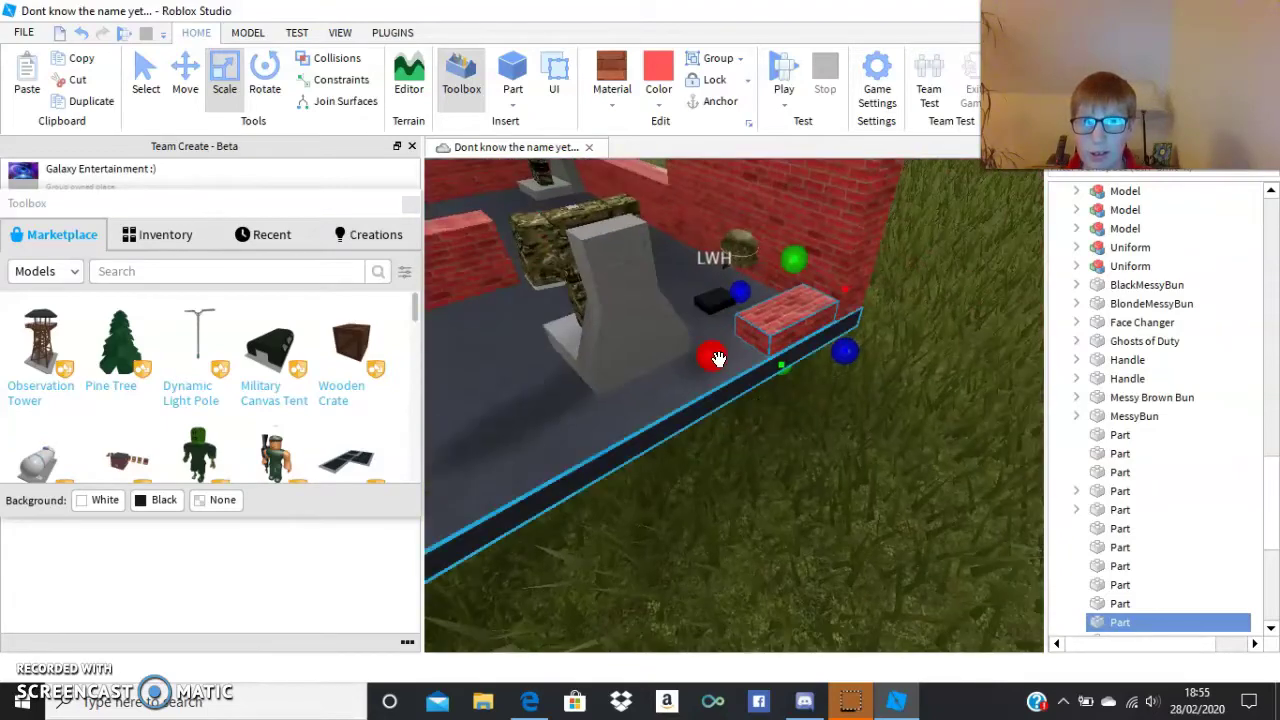
left_click_drag(719, 358, 652, 384)
right_click_drag(652, 383, 652, 384)
left_click_drag(652, 384, 635, 375)
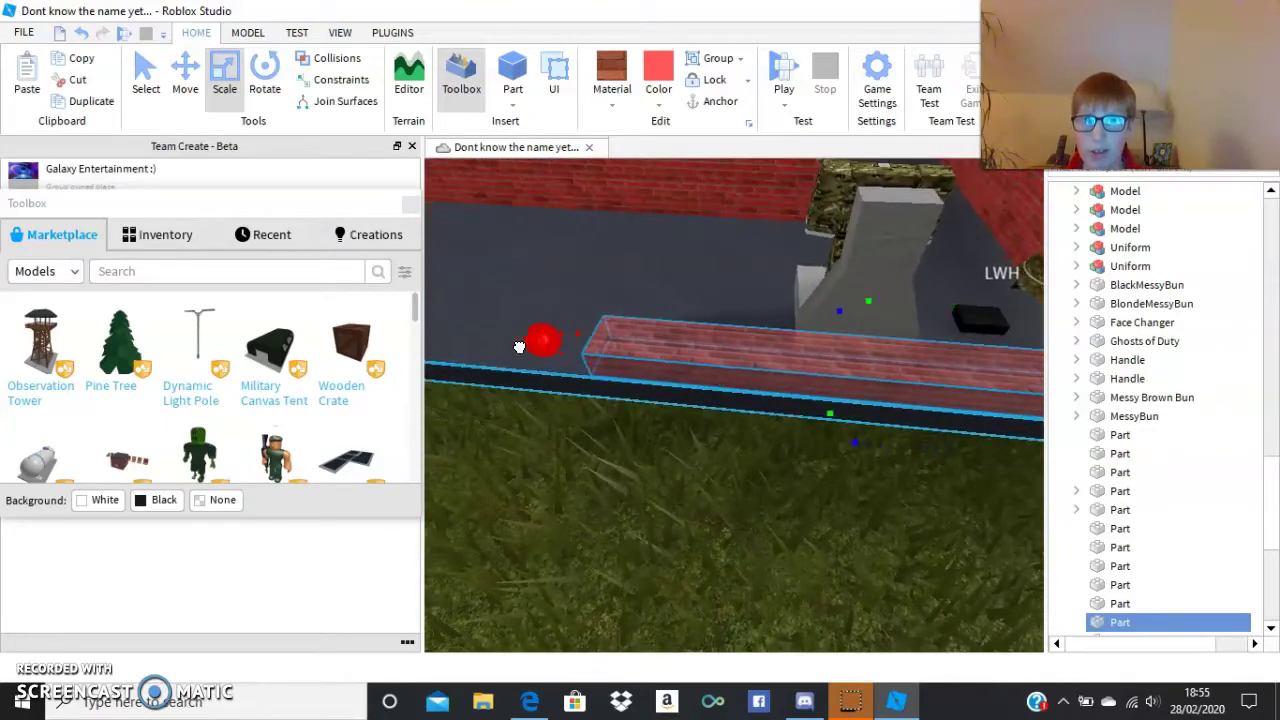
left_click_drag(509, 345, 482, 342)
right_click_drag(727, 392, 744, 393)
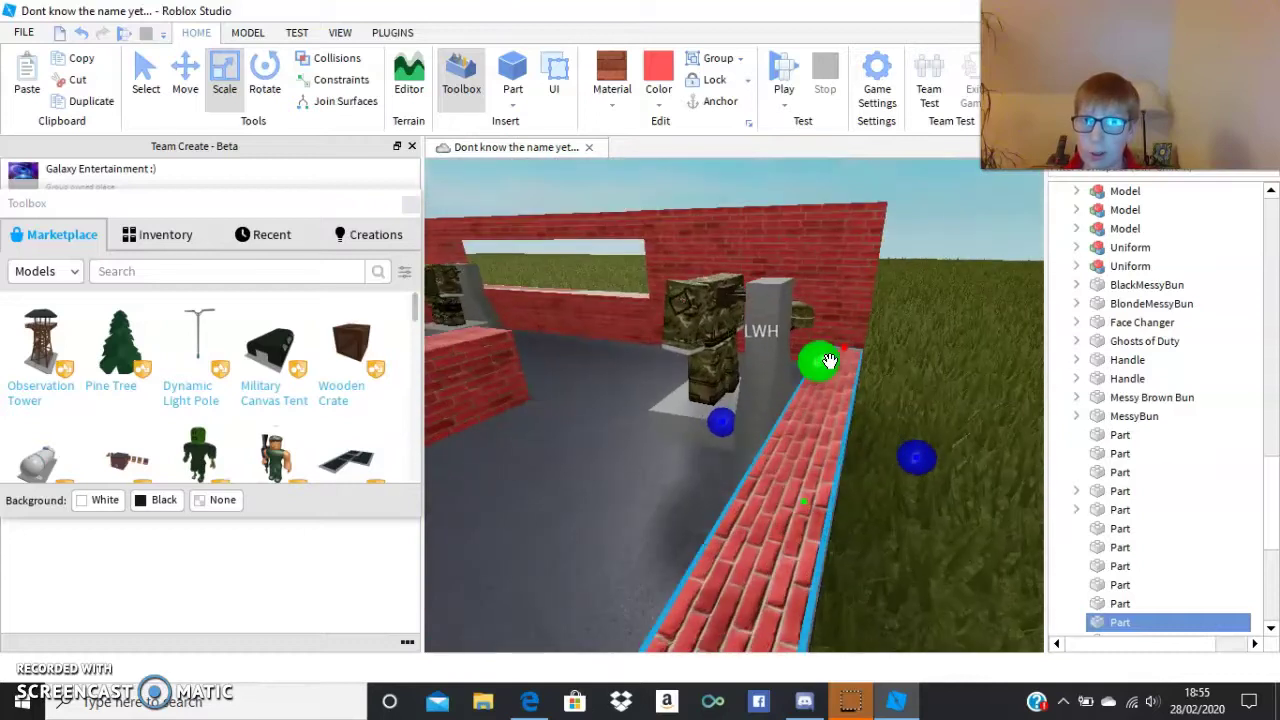
Step: Raise the platform-edge brick part to the adjoining wall's height and shorten it to end just past the uniform stand
left_click_drag(818, 358, 804, 198)
key("d")
right_click_drag(798, 203, 850, 290)
key("w")
key("s")
key("w")
key("s")
scroll(849, 289, "up", 3)
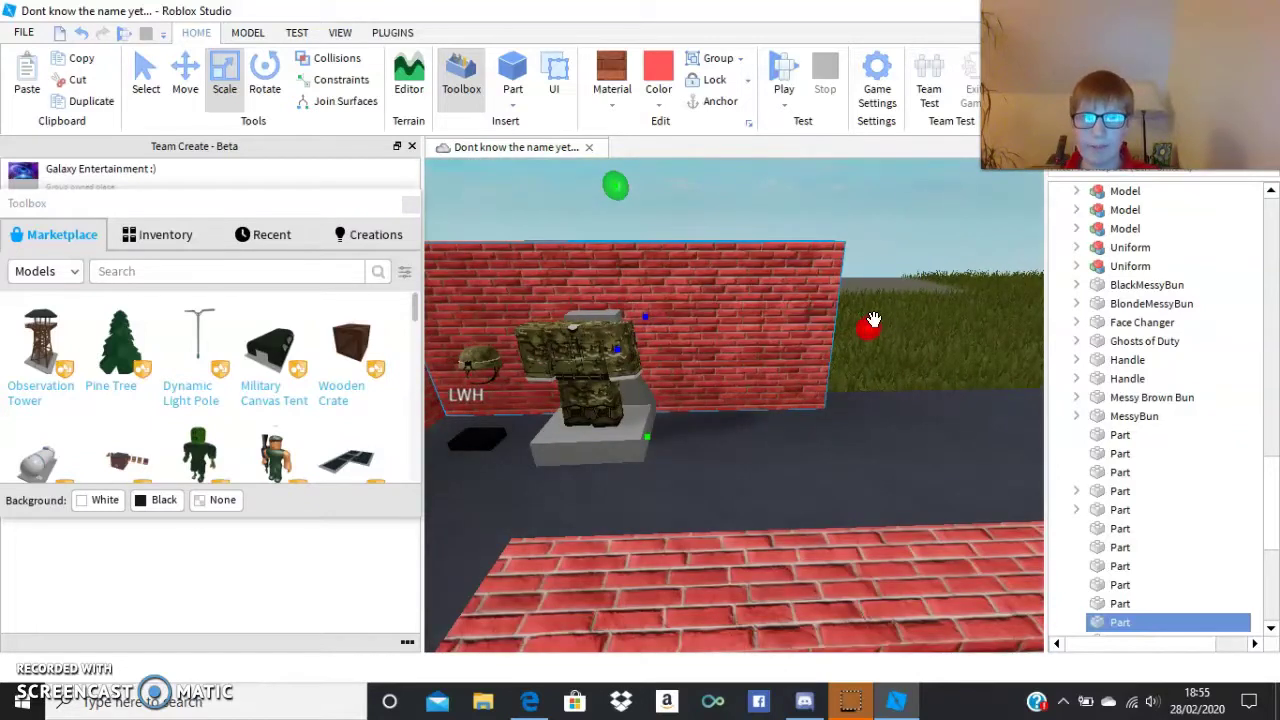
left_click_drag(873, 320, 789, 296)
scroll(829, 313, "up", 2)
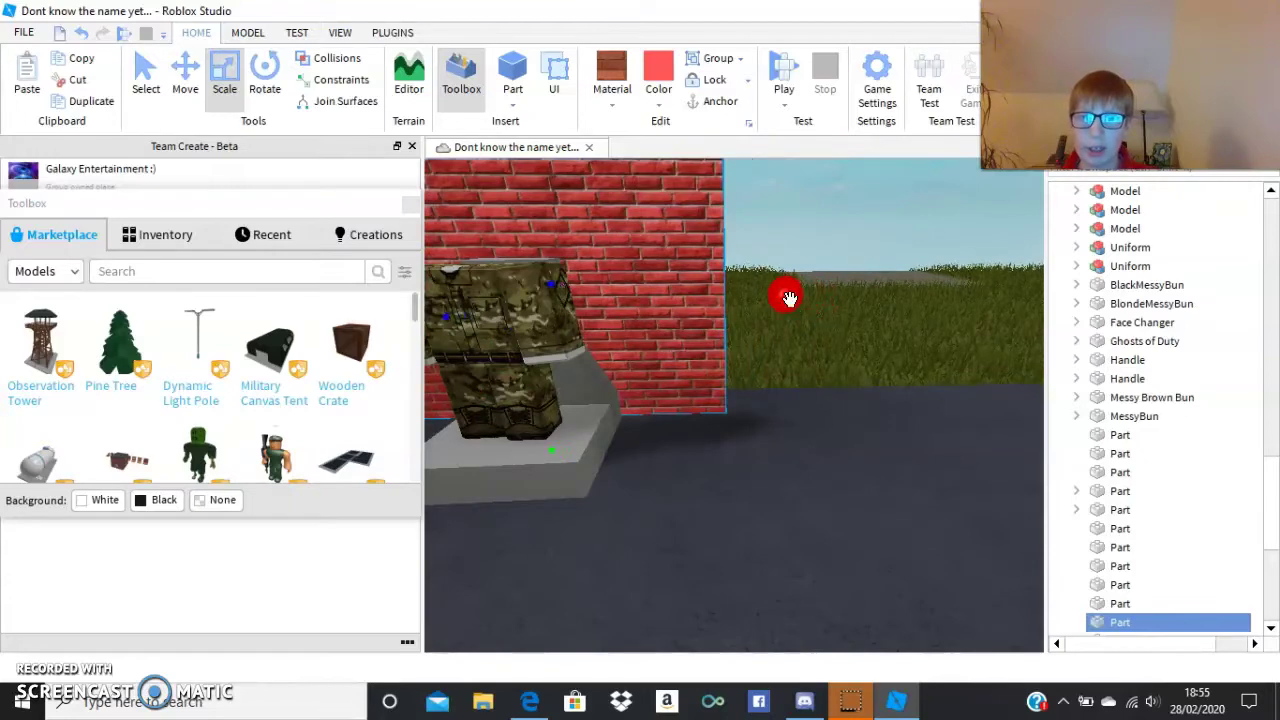
Step: Insert another light red brick part and position it at right angles against the free end of the platform-edge wall
right_click_drag(850, 308, 843, 313)
left_click(516, 72)
left_click_drag(808, 409, 804, 252)
scroll(871, 283, "up", 3)
right_click_drag(871, 283, 873, 287)
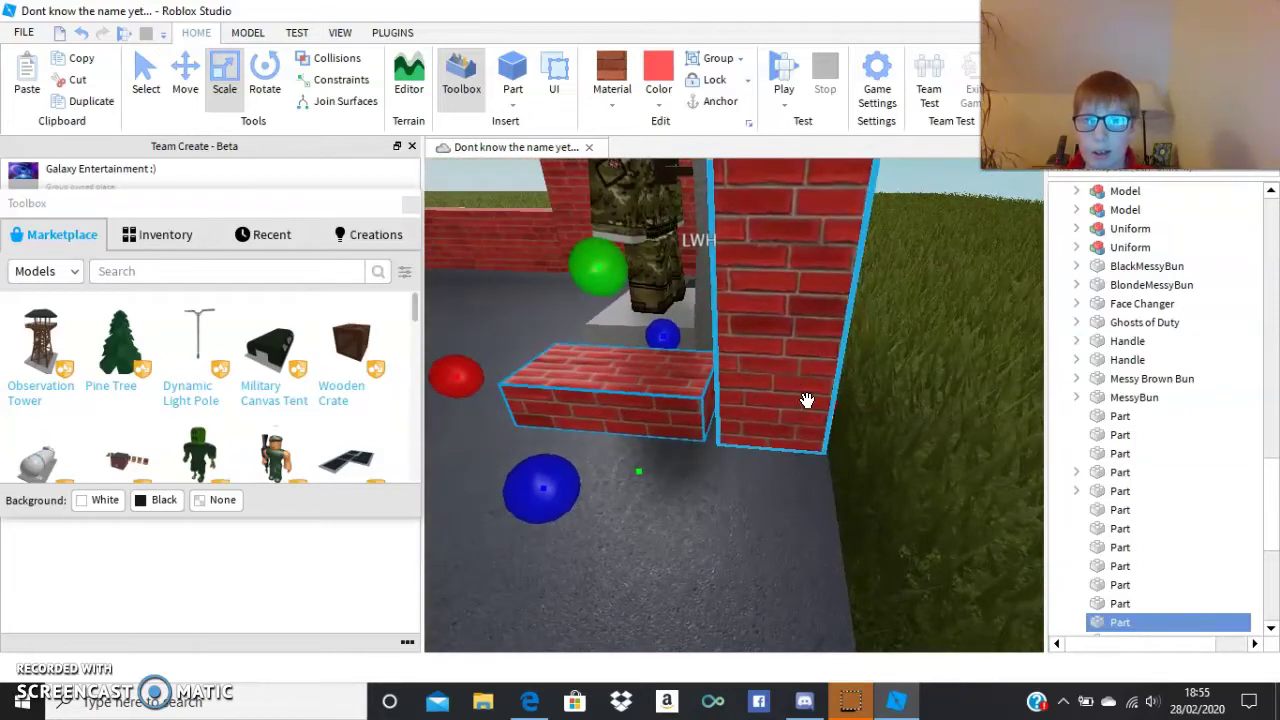
left_click_drag(810, 400, 828, 402)
right_click_drag(997, 385, 996, 384)
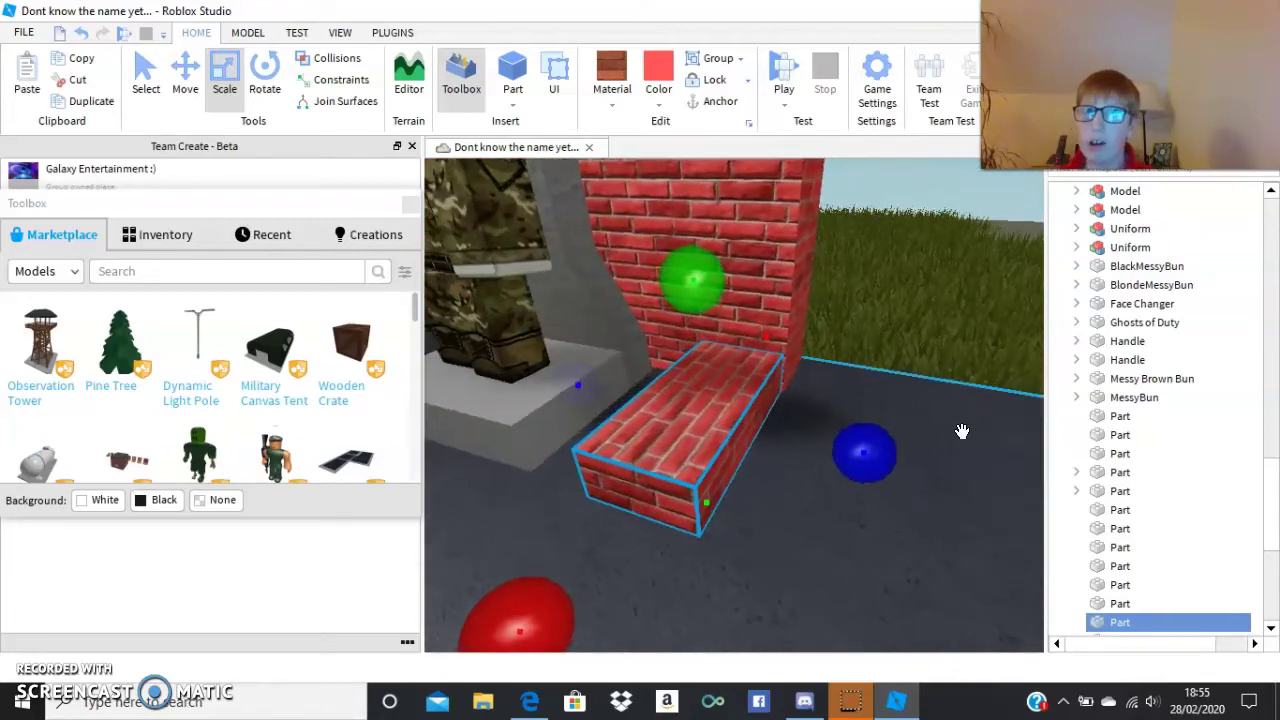
right_click_drag(951, 438, 951, 439)
key("s")
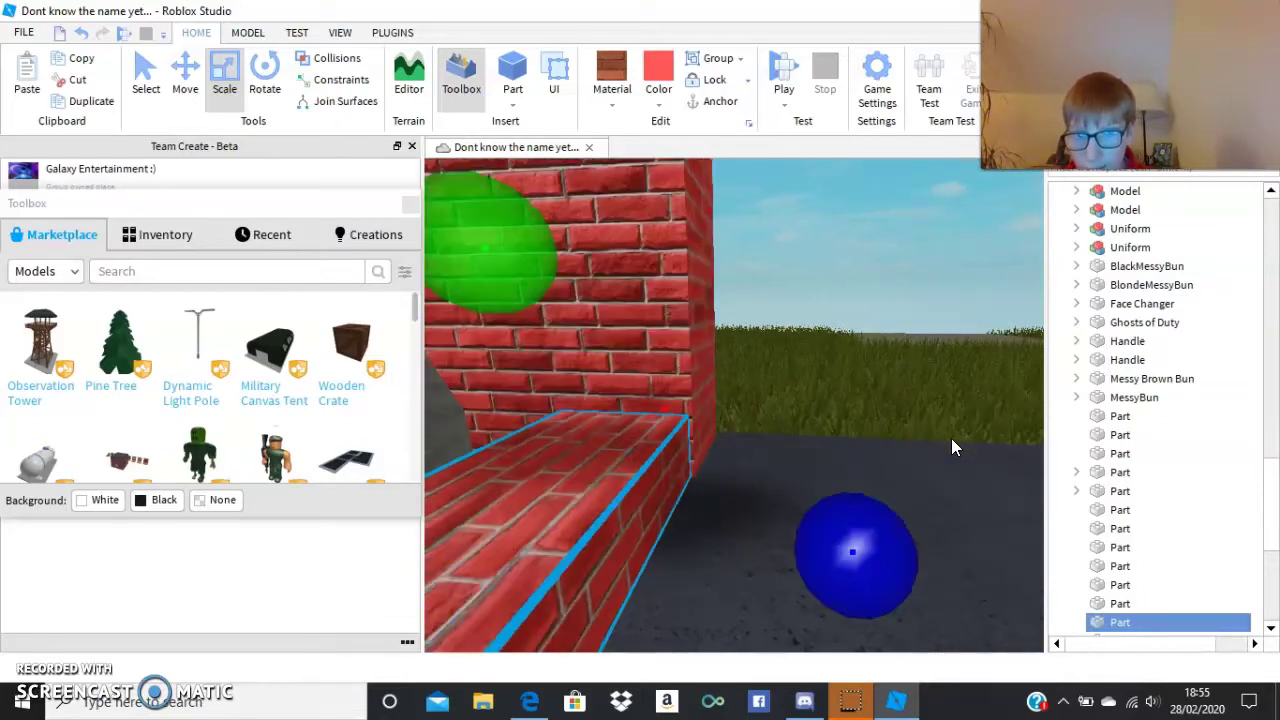
mouse_move(890, 530)
left_mouse_down()
mouse_move(797, 329)
mouse_move(809, 541)
mouse_move(882, 543)
left_mouse_up()
right_click(888, 530)
right_click_drag(926, 449, 927, 449)
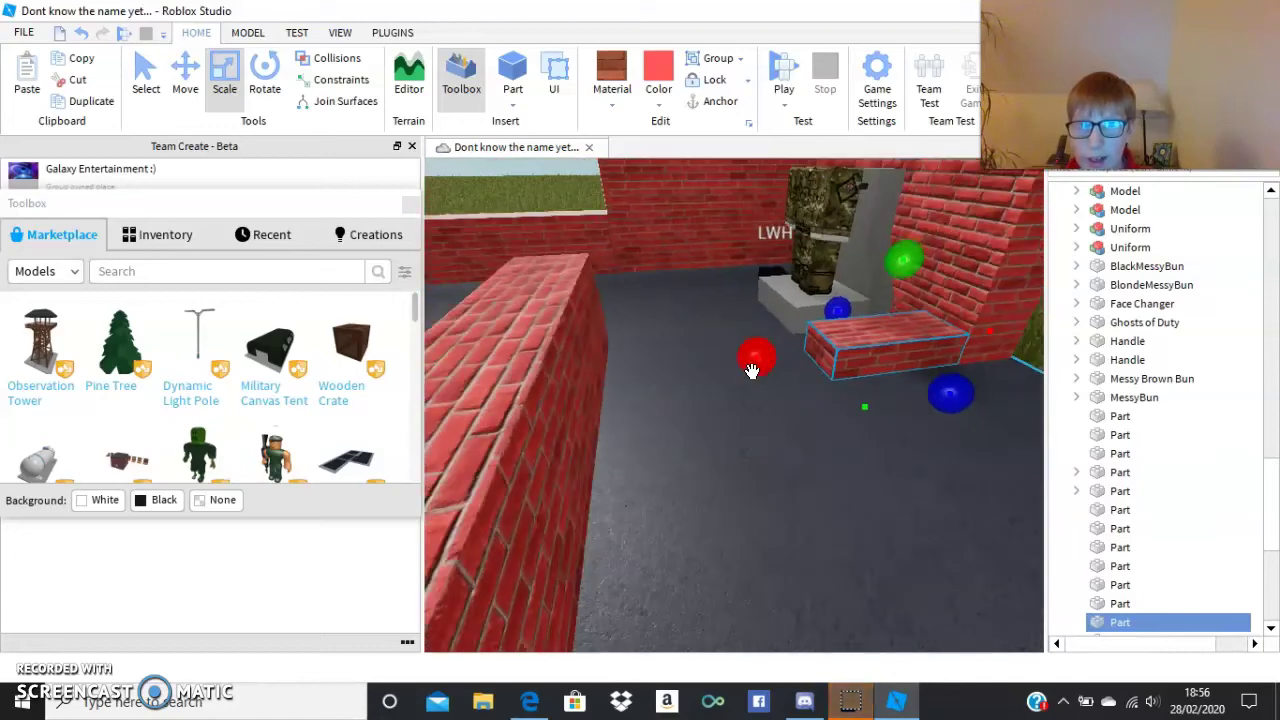
Step: Stretch the new brick part across to the low inner wall and raise it to full wall height
left_click_drag(755, 370, 515, 416)
right_click_drag(614, 384, 829, 467)
left_click_drag(797, 486, 838, 262)
right_click_drag(838, 262, 843, 295)
scroll(843, 295, "up", 2)
Step: Fine-tune the platform-edge wall's height to line up with the top of the adjoining wall
left_click(778, 491)
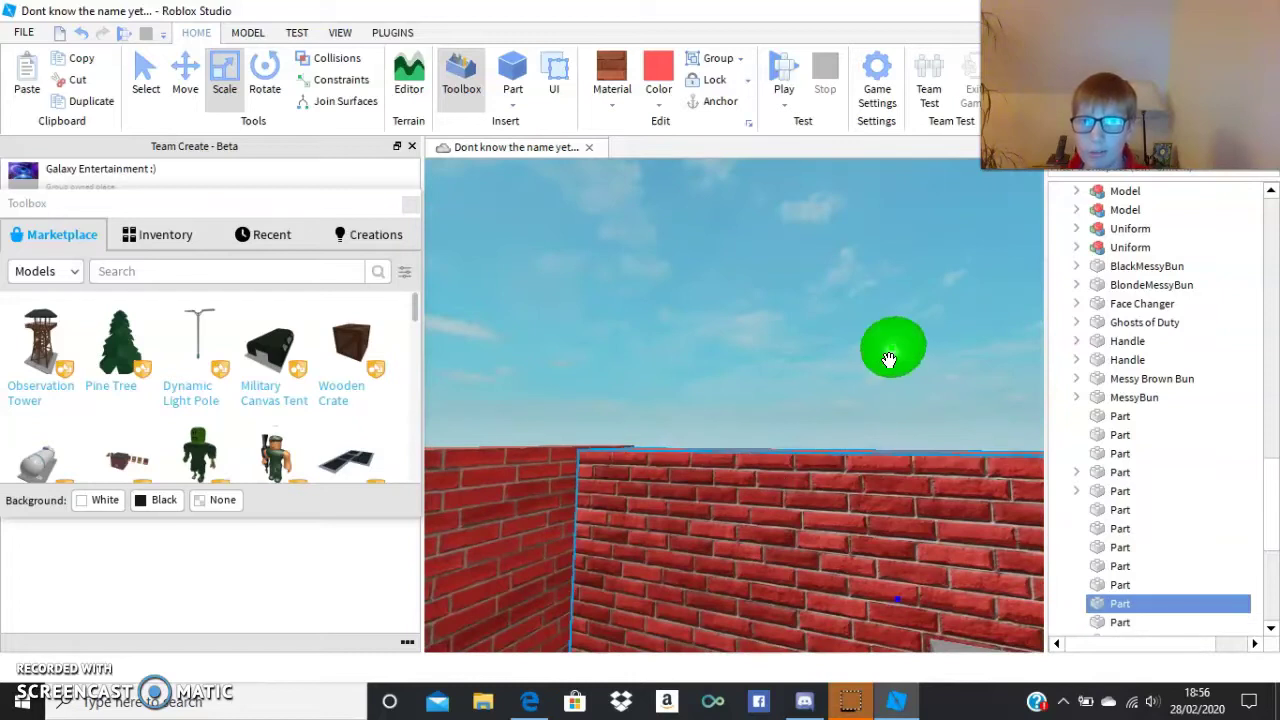
left_click_drag(889, 358, 890, 360)
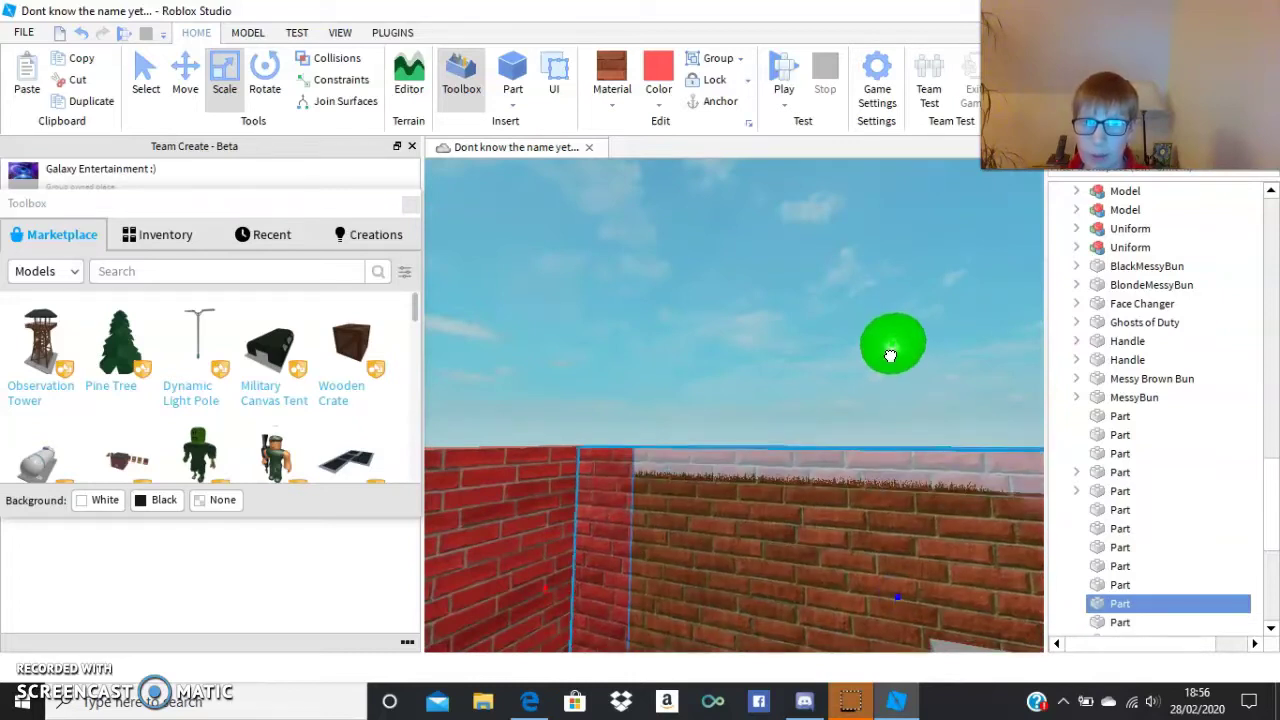
left_click_drag(884, 358, 885, 357)
left_click(781, 344)
right_click_drag(781, 344, 790, 354)
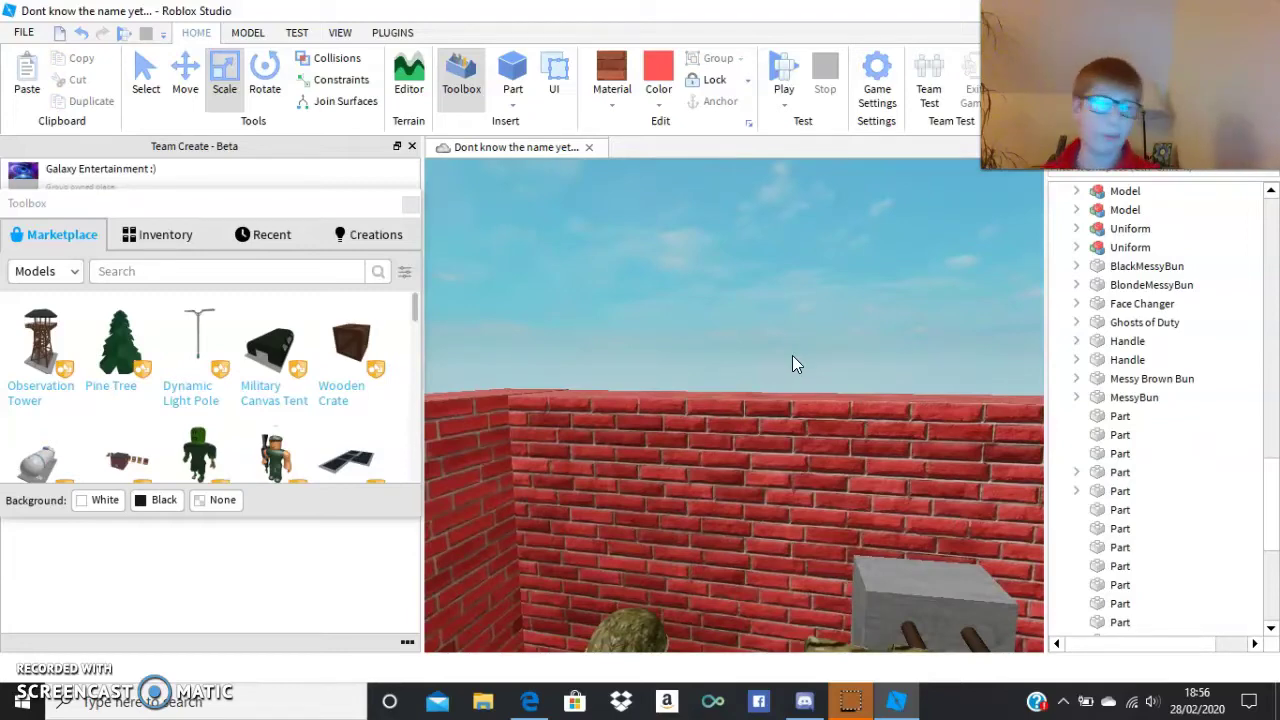
right_click_drag(871, 351, 871, 352)
Step: Adjust the height of the new cross wall to match the platform-edge wall
left_click(846, 420)
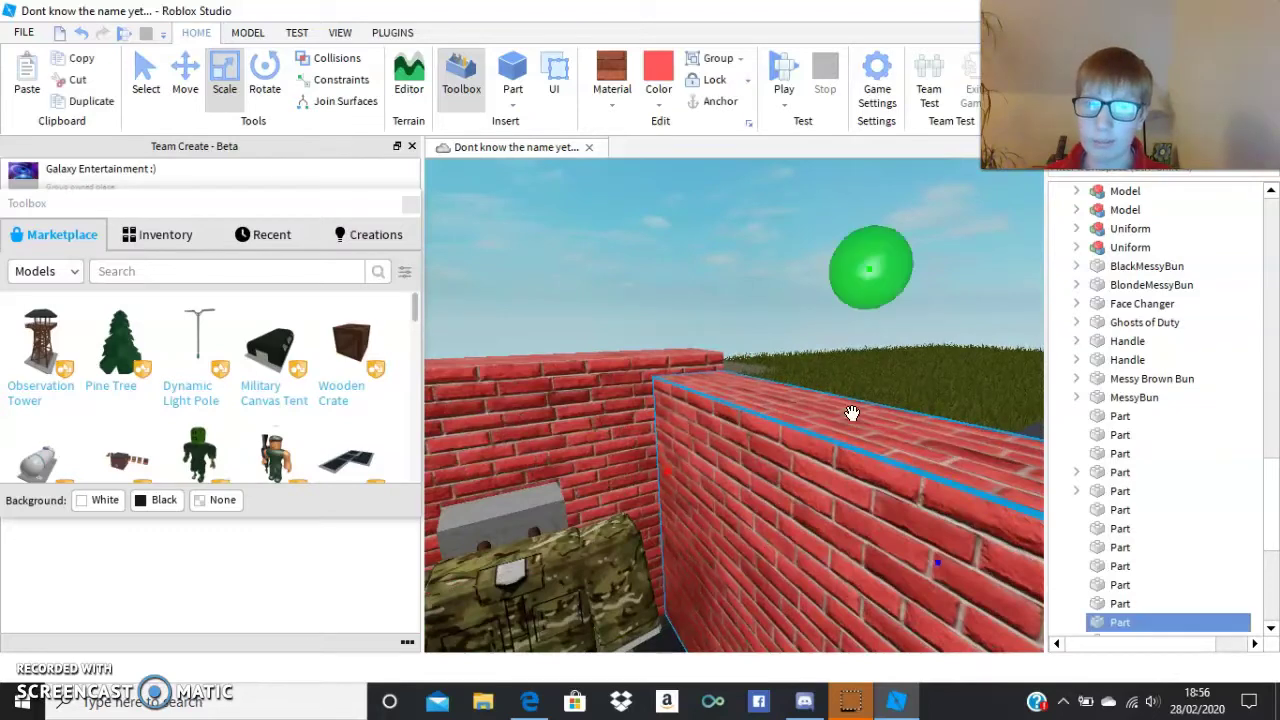
right_click_drag(856, 397, 878, 321)
left_click_drag(805, 256, 792, 214)
scroll(860, 245, "down", 4)
right_click_drag(886, 279, 877, 288)
Step: Raise the long low inner brick wall until its top is level with the new cross wall
left_click(871, 513)
right_click_drag(871, 513, 927, 478)
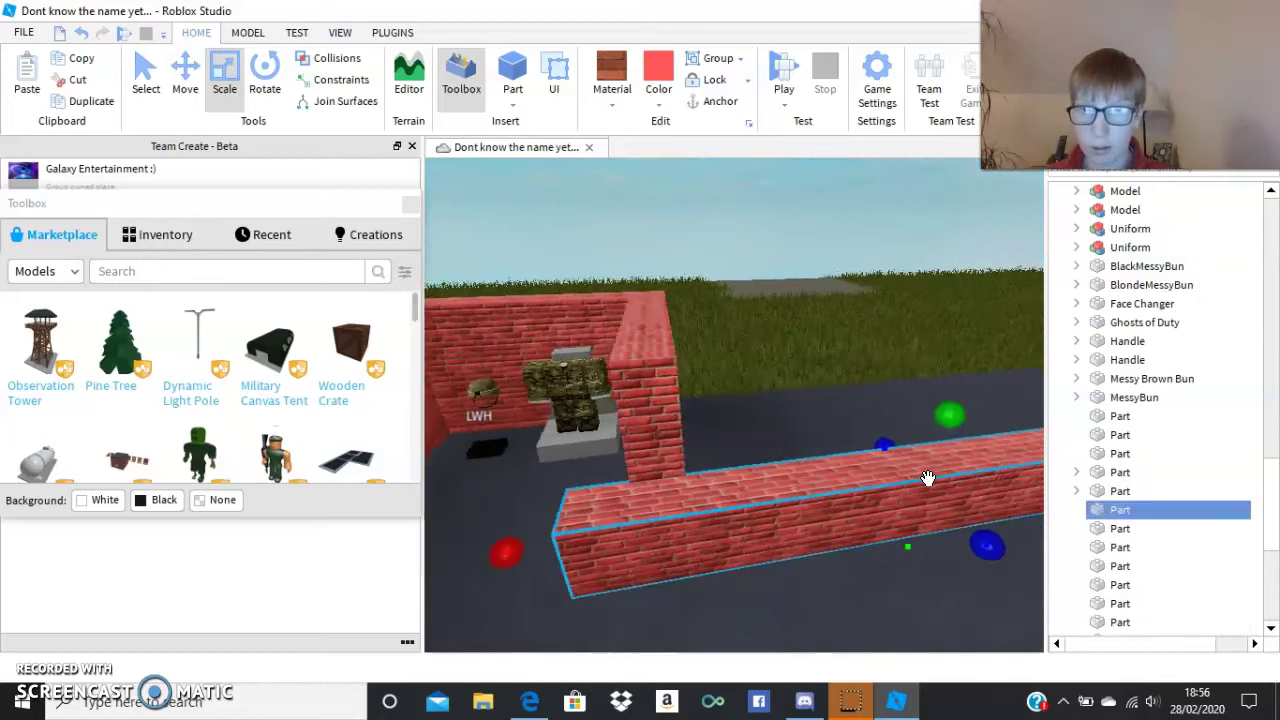
left_click_drag(952, 415, 933, 282)
scroll(933, 282, "up", 3)
right_click_drag(933, 282, 933, 282)
left_click_drag(888, 293, 880, 294)
right_click_drag(846, 289, 846, 290)
scroll(846, 288, "up", 5)
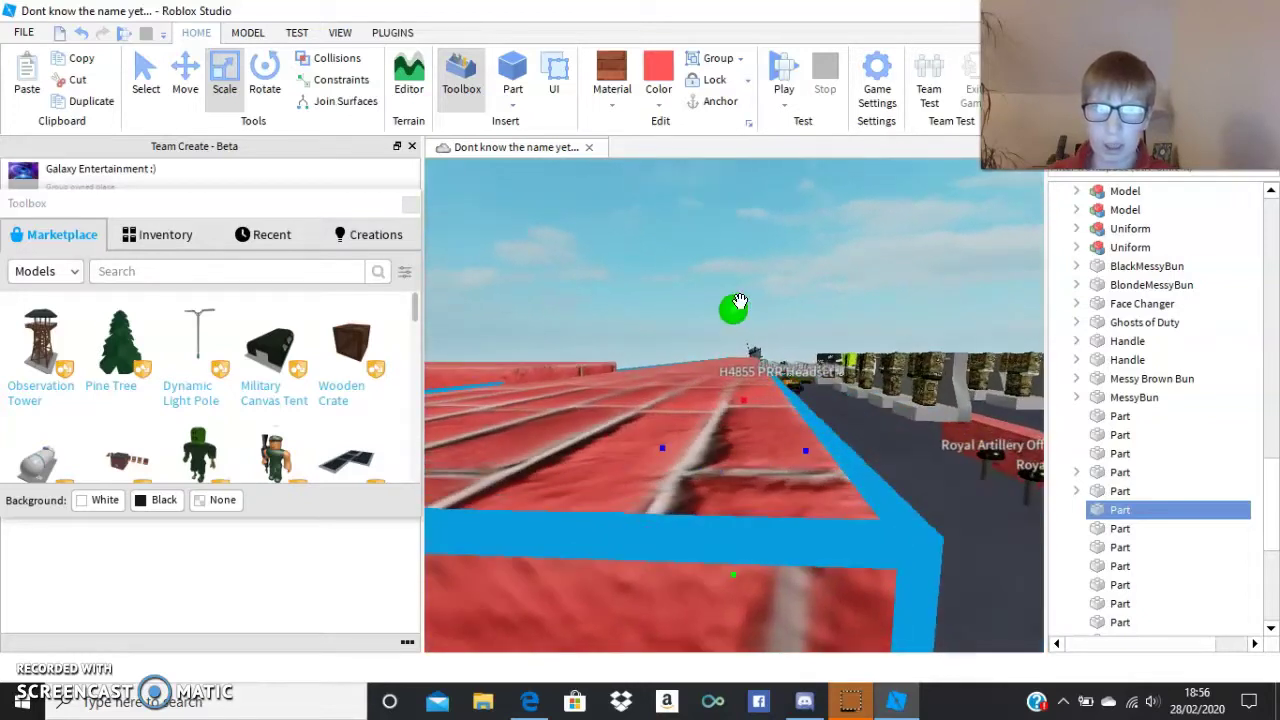
scroll(735, 305, "down", 3)
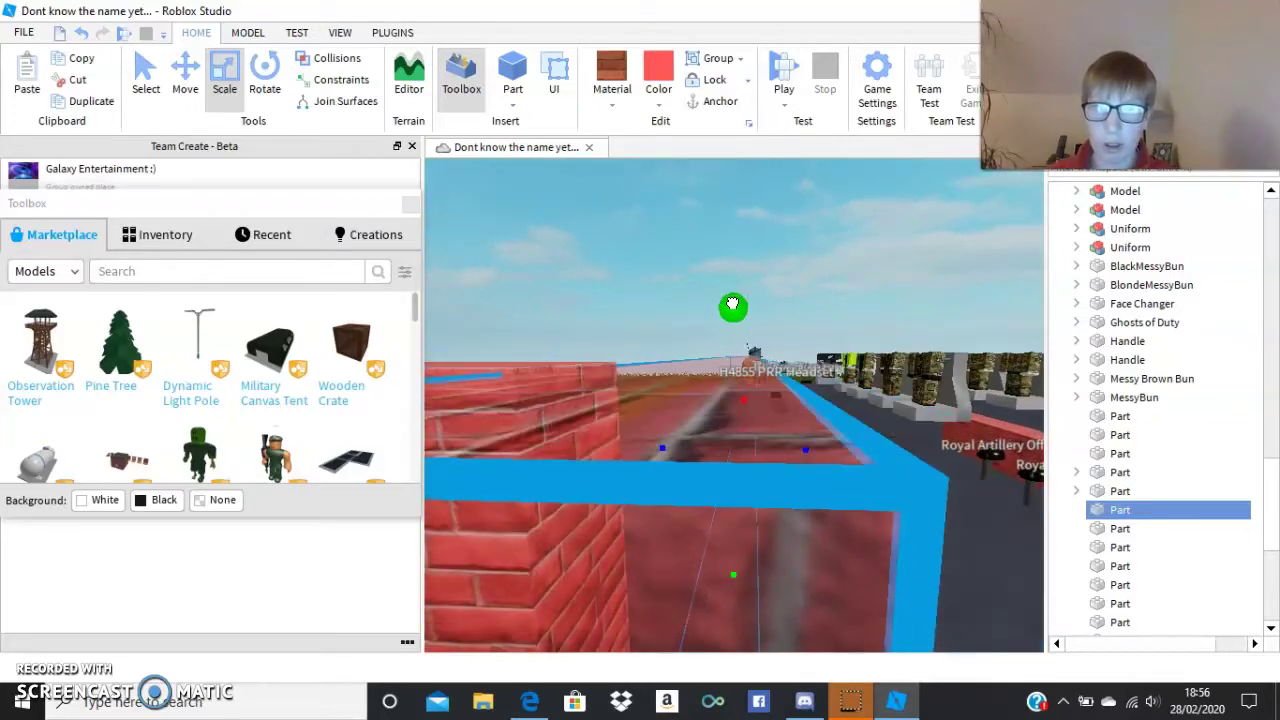
scroll(733, 303, "down", 5)
right_click_drag(737, 294, 744, 290)
scroll(744, 290, "up", 3)
scroll(744, 290, "down", 5)
scroll(744, 290, "up", 5)
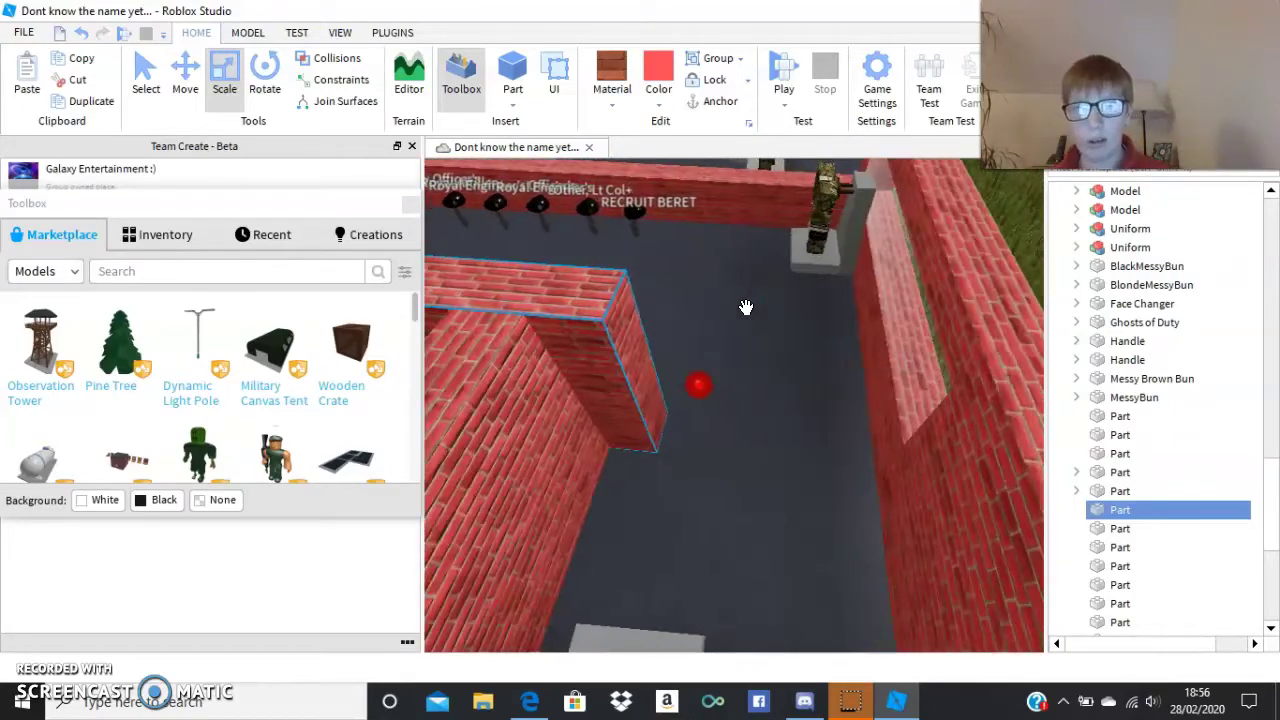
Step: Lengthen the inner brick cross wall slightly toward the window wall, keeping a doorway gap between them
scroll(738, 330, "down", 2)
left_click_drag(702, 388, 926, 443)
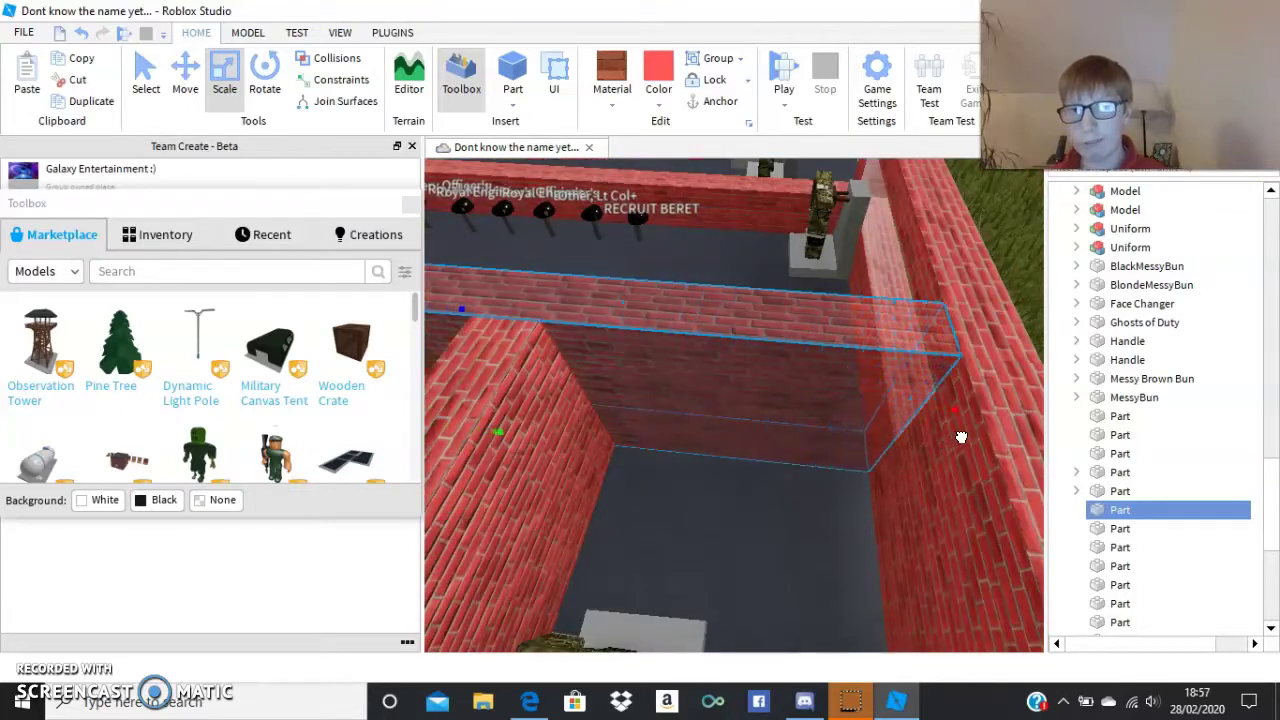
left_click_drag(962, 436, 692, 438)
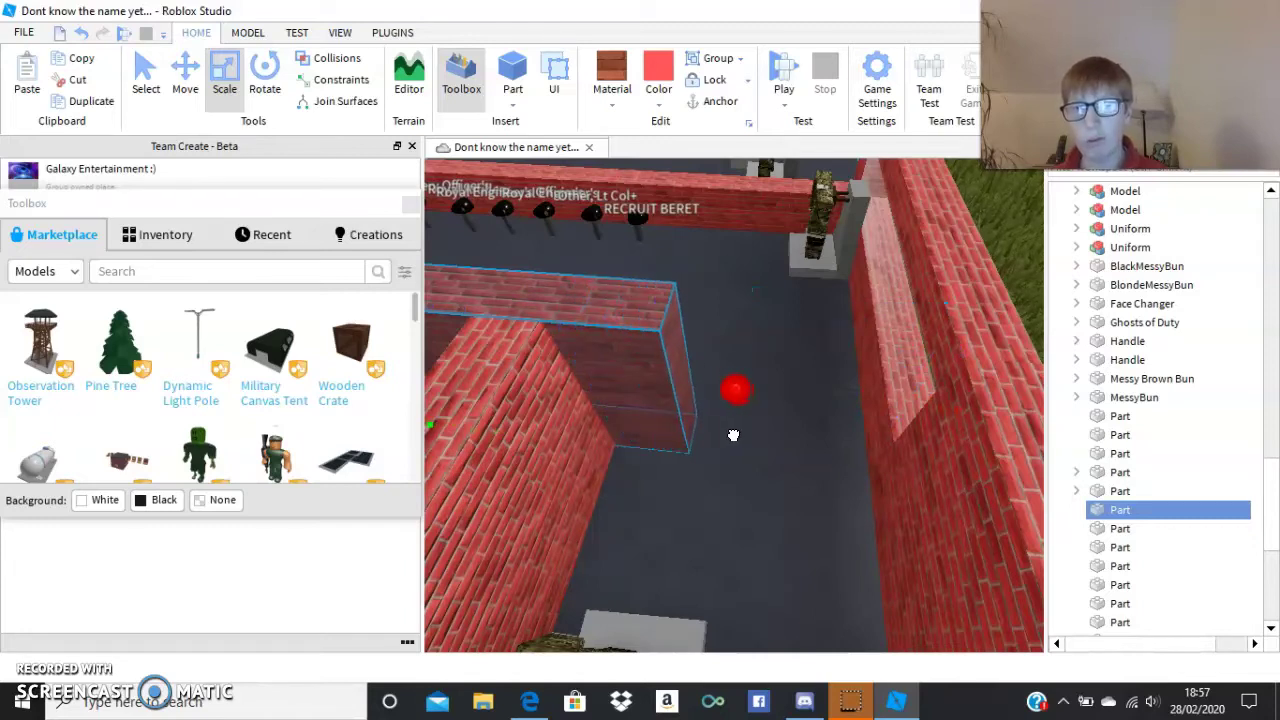
Step: Shorten the transparent window pane and extend the adjoining full-height brick wall to narrow the window opening
right_click_drag(823, 406, 823, 406)
scroll(823, 406, "up", 1)
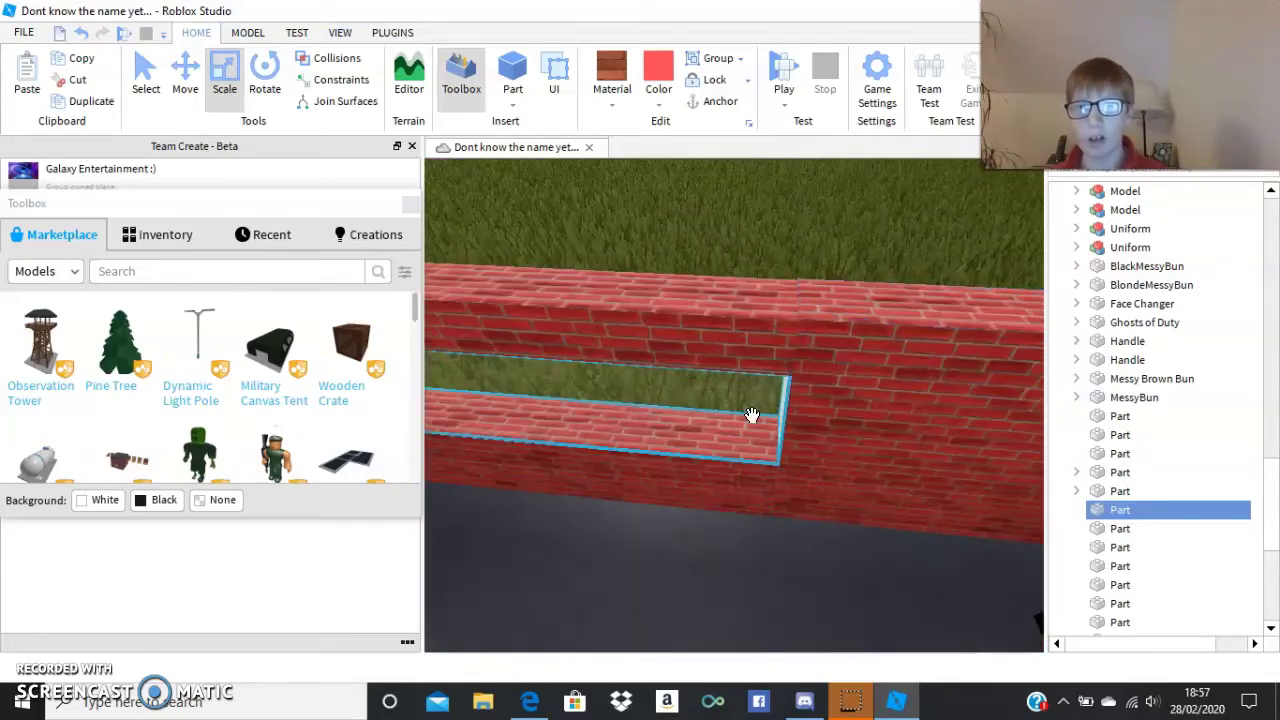
left_click(816, 408)
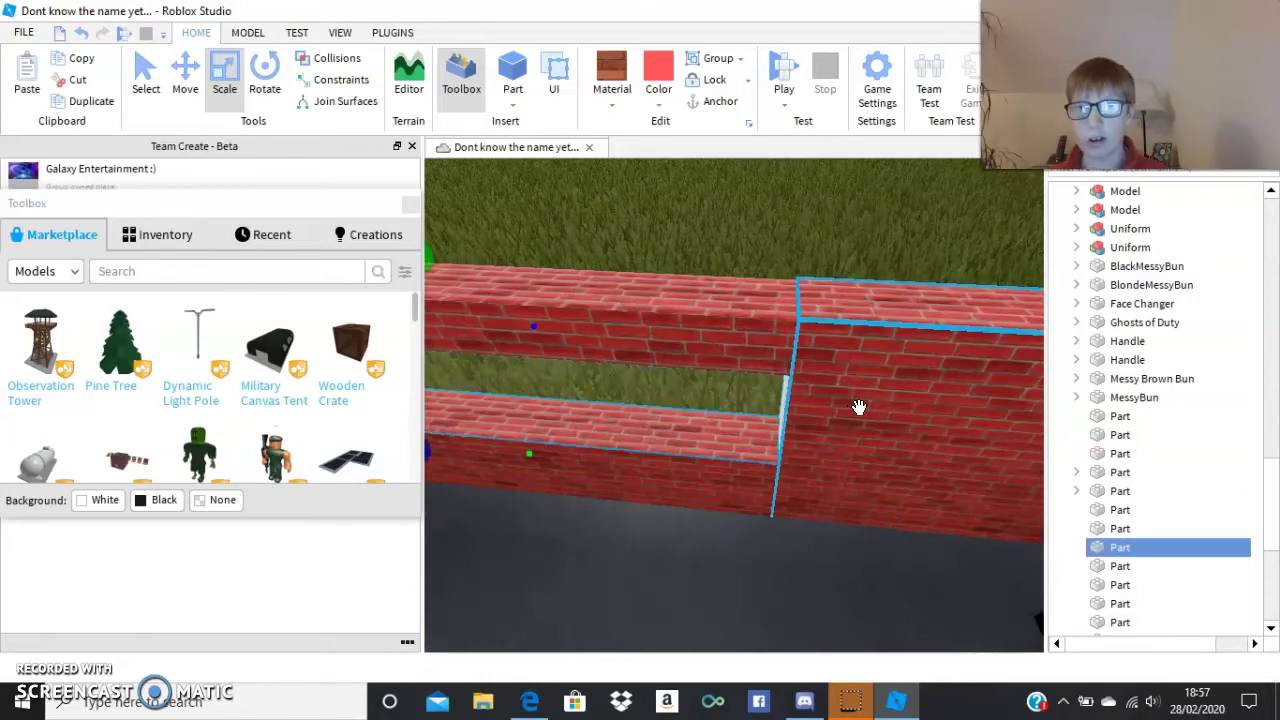
left_click_drag(855, 407, 755, 415)
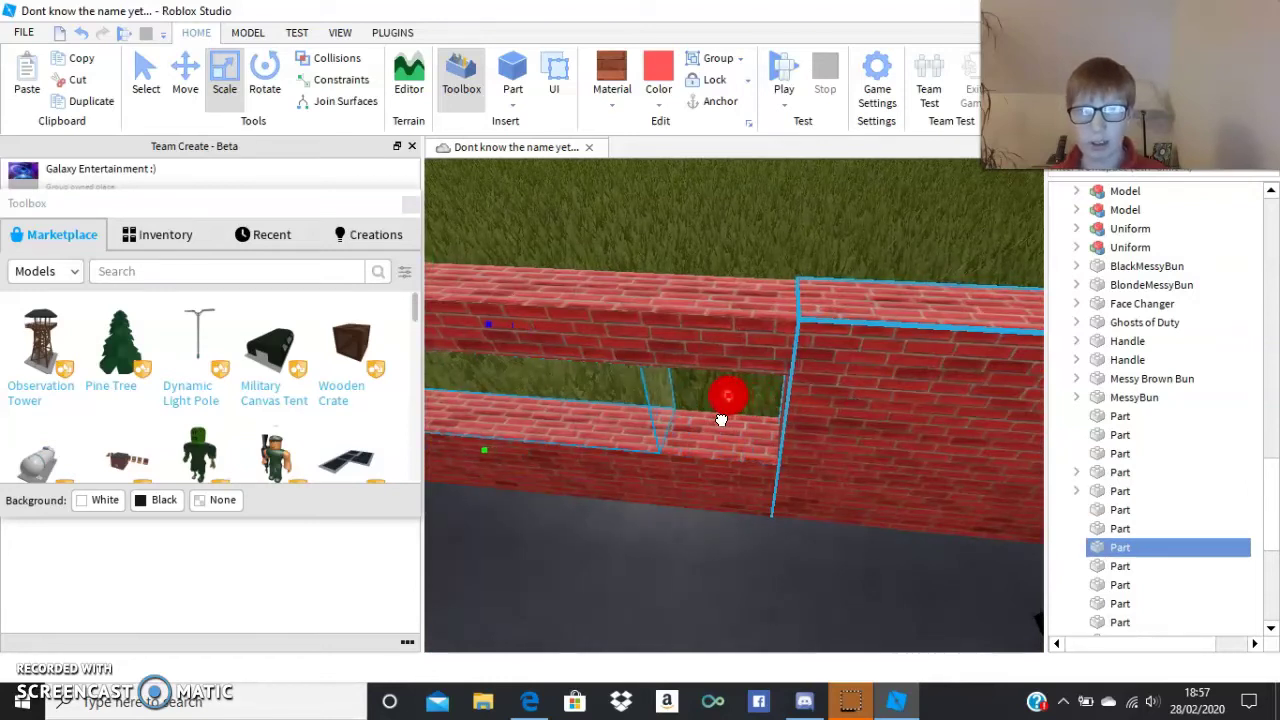
left_click(905, 457)
left_click_drag(707, 422, 588, 422)
Step: Inspect the narrowed window opening, the adjoining wall and the doorway gap near the LWH display
scroll(594, 438, "up", 3)
right_click_drag(597, 446, 624, 470)
scroll(623, 470, "up", 8)
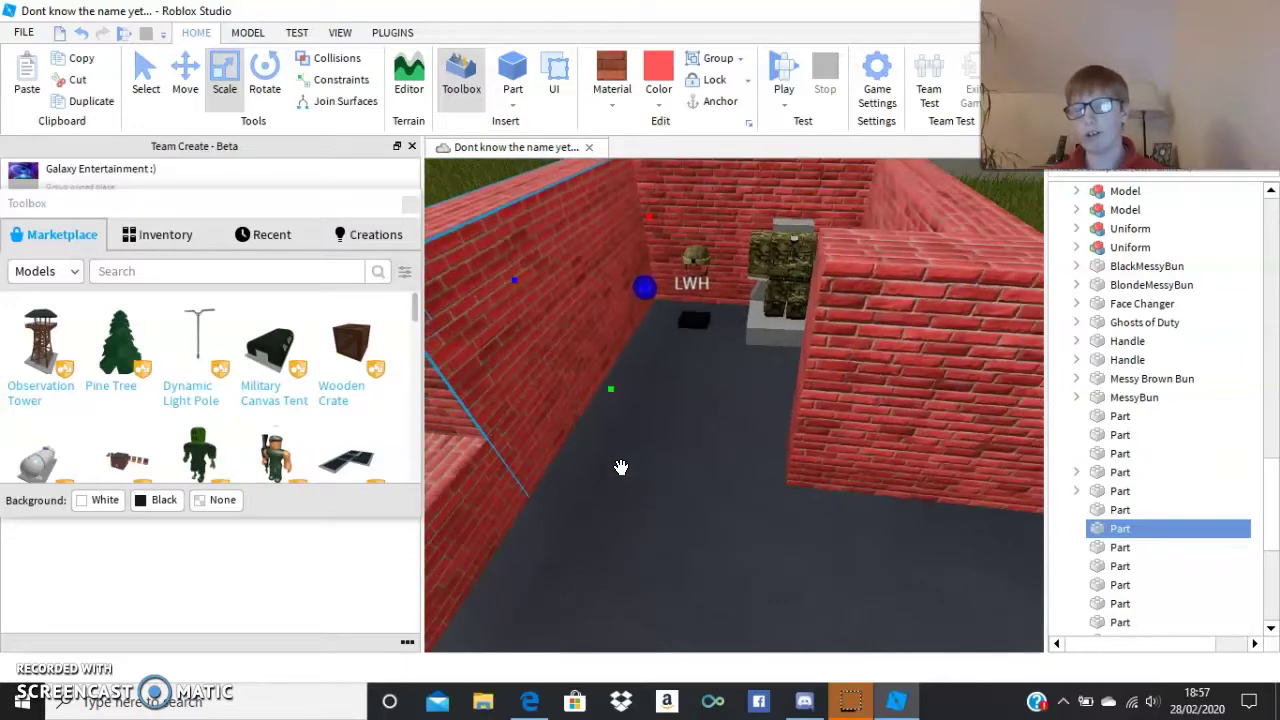
scroll(620, 467, "down", 3)
scroll(621, 467, "up", 3)
scroll(621, 467, "down", 4)
right_click_drag(621, 467, 621, 467)
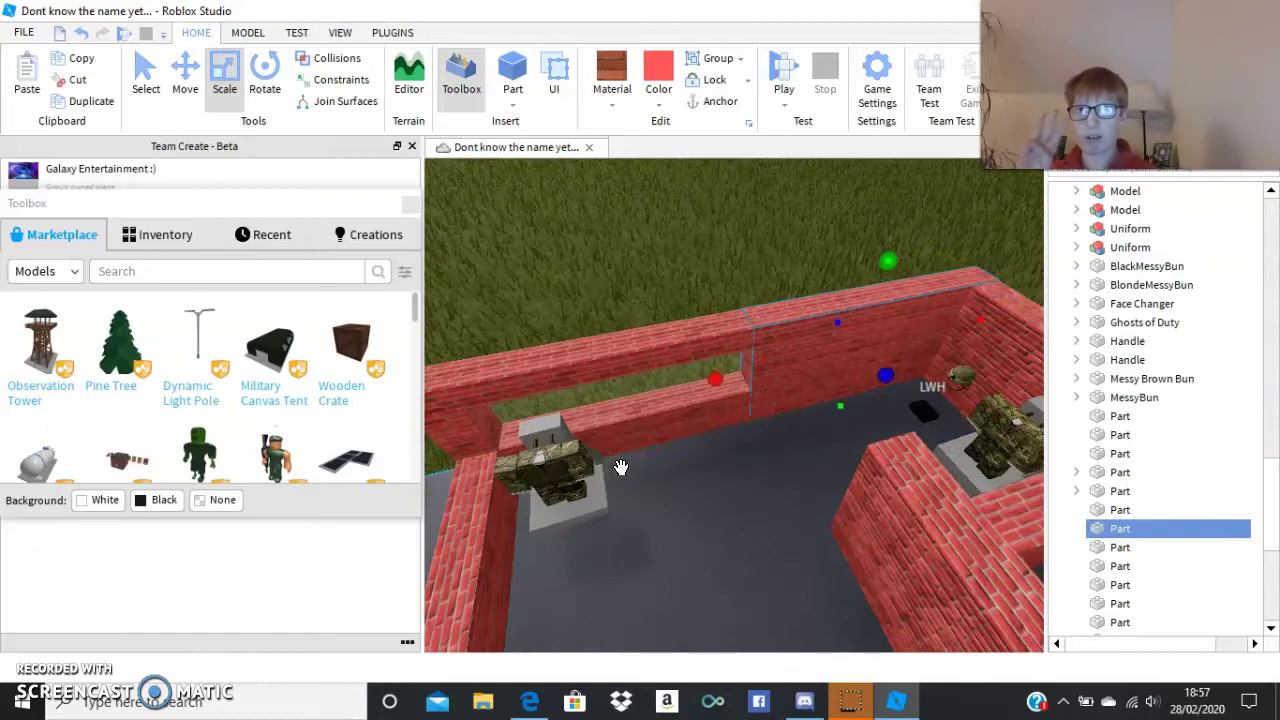
right_click_drag(751, 409, 744, 411)
scroll(751, 409, "up", 3)
scroll(751, 409, "up", 3)
scroll(751, 409, "down", 3)
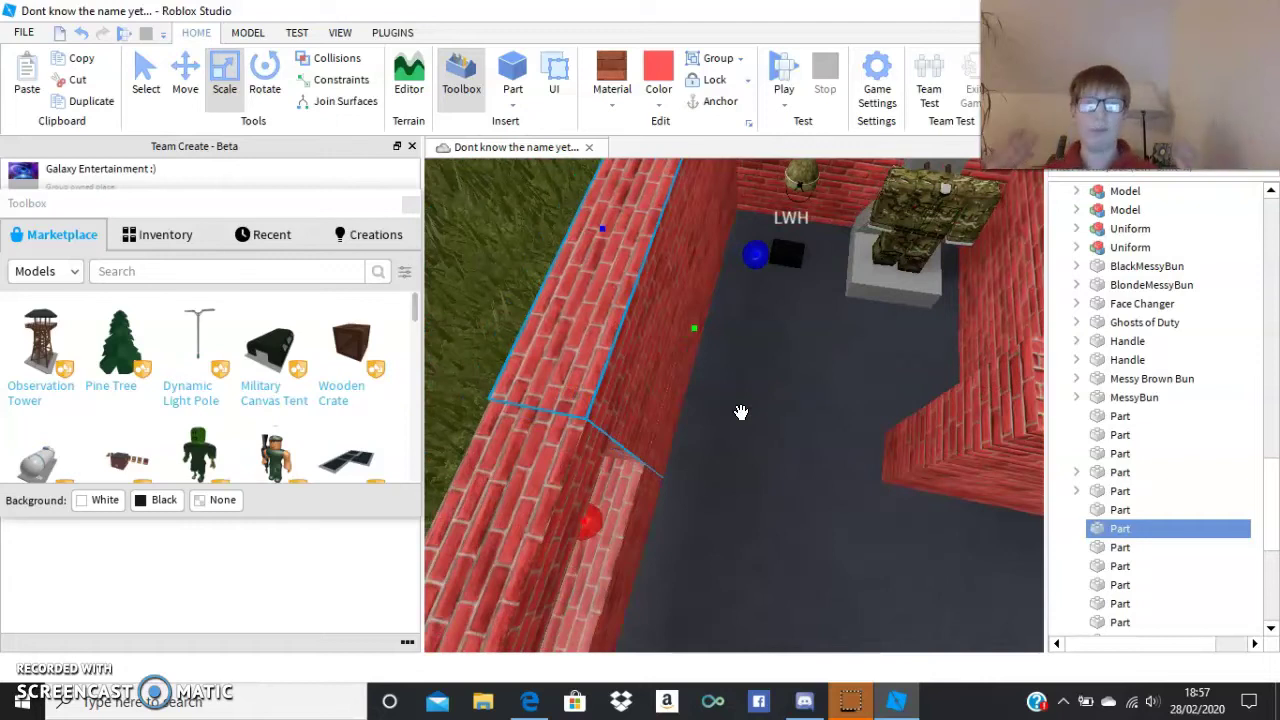
scroll(741, 412, "up", 2)
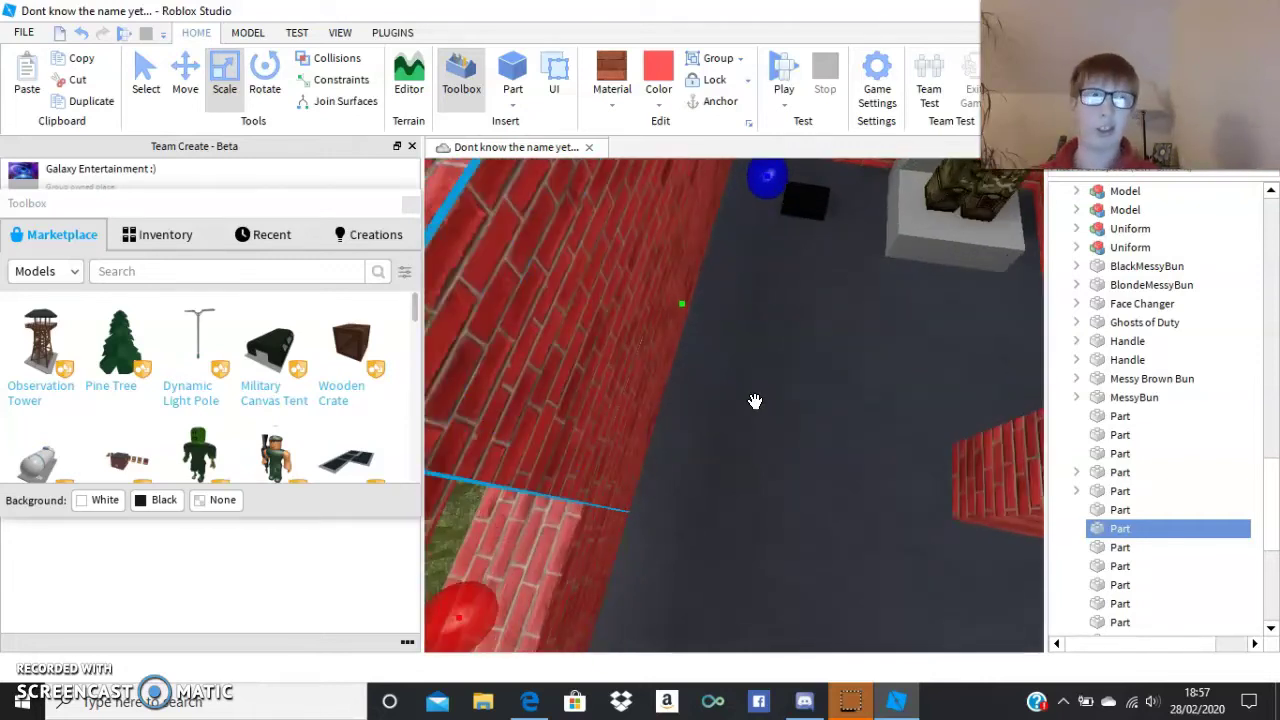
Step: Search the marketplace models for "military door" and browse the results
left_click(205, 279)
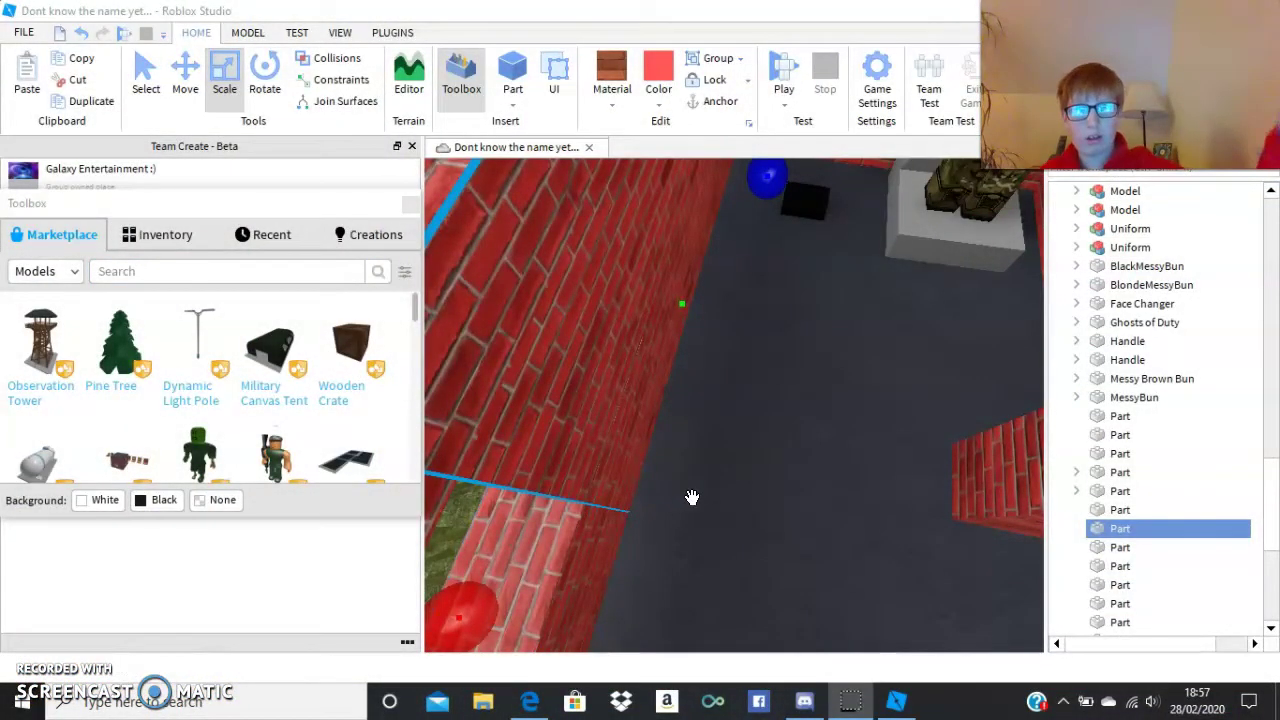
right_click_drag(692, 497, 692, 497)
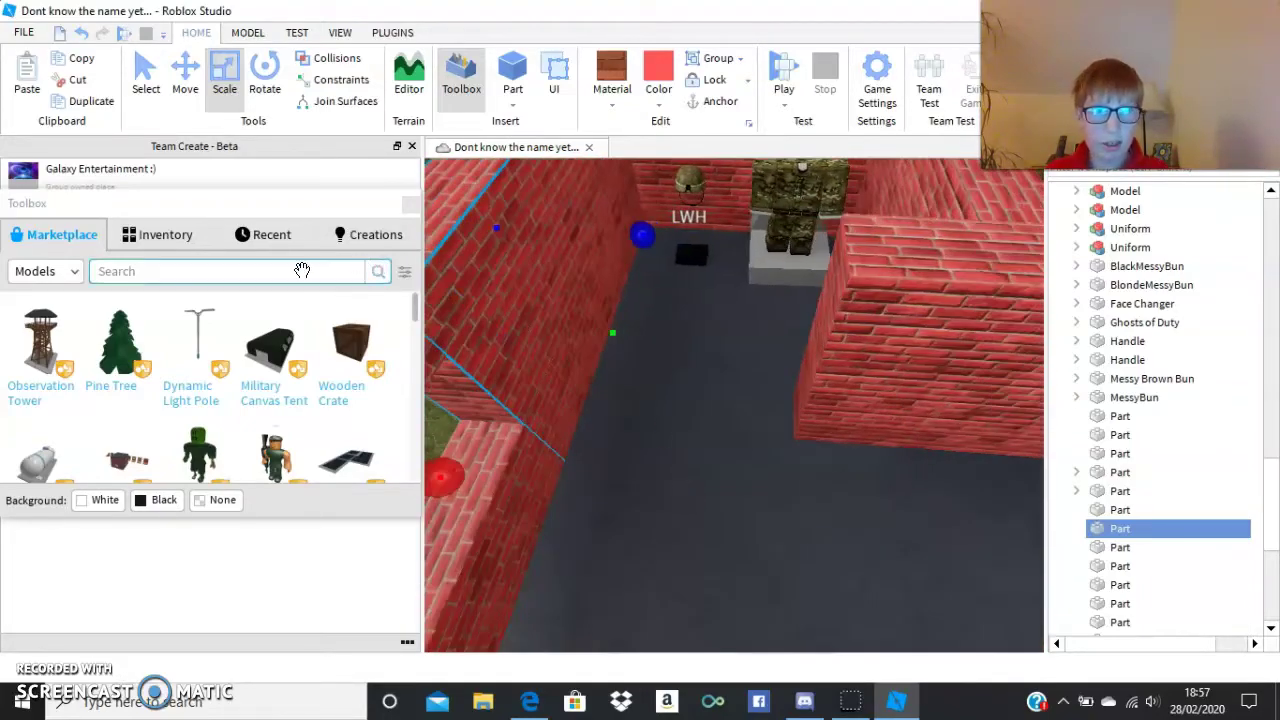
left_click(299, 270)
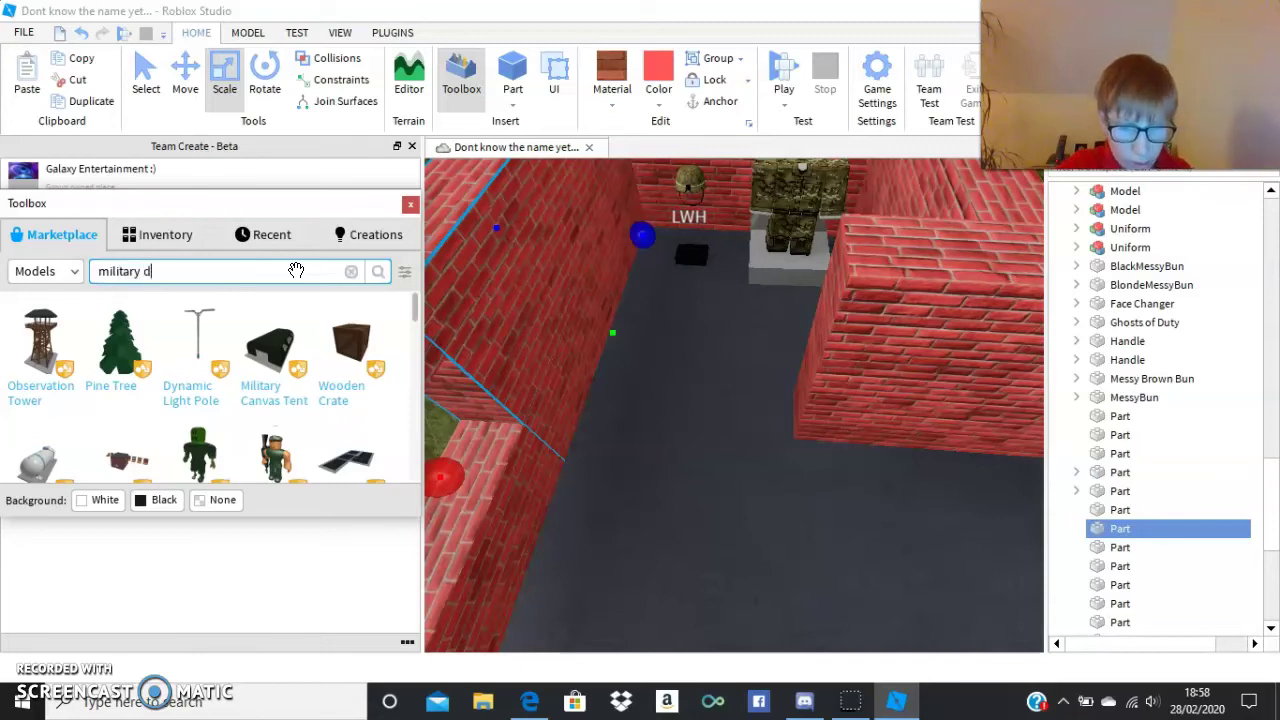
key("Return")
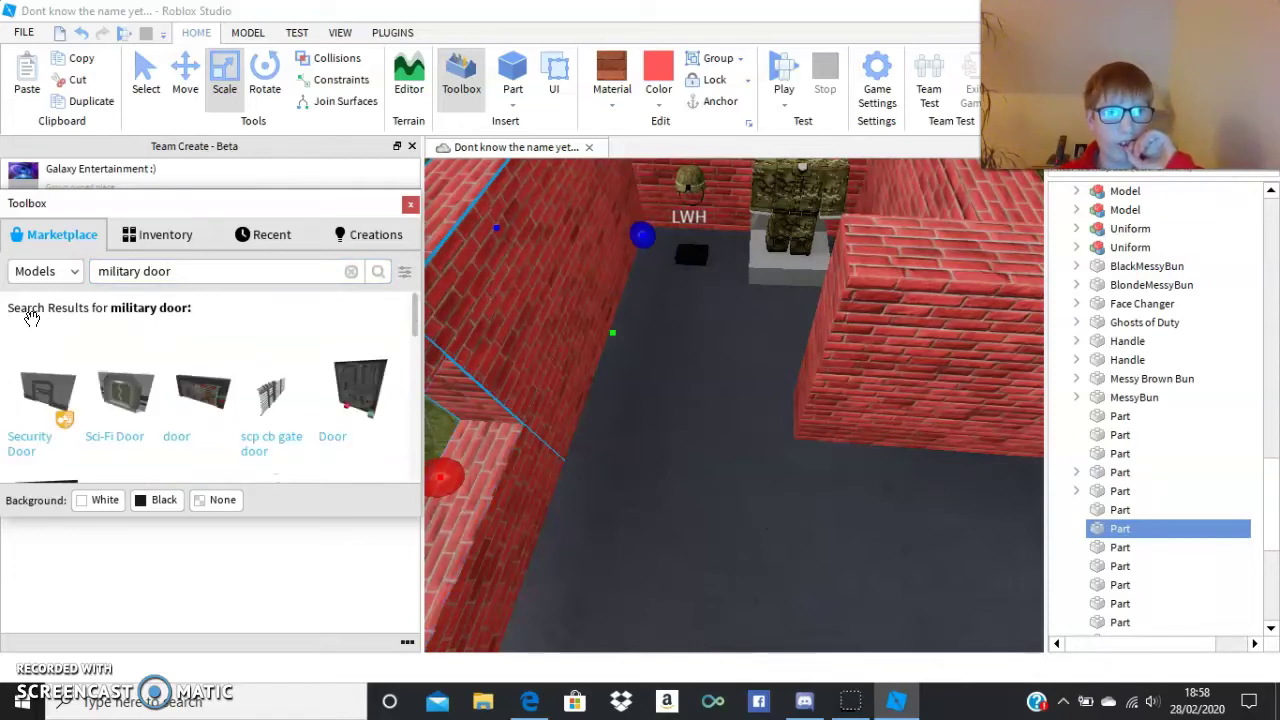
scroll(245, 443, "down", 3)
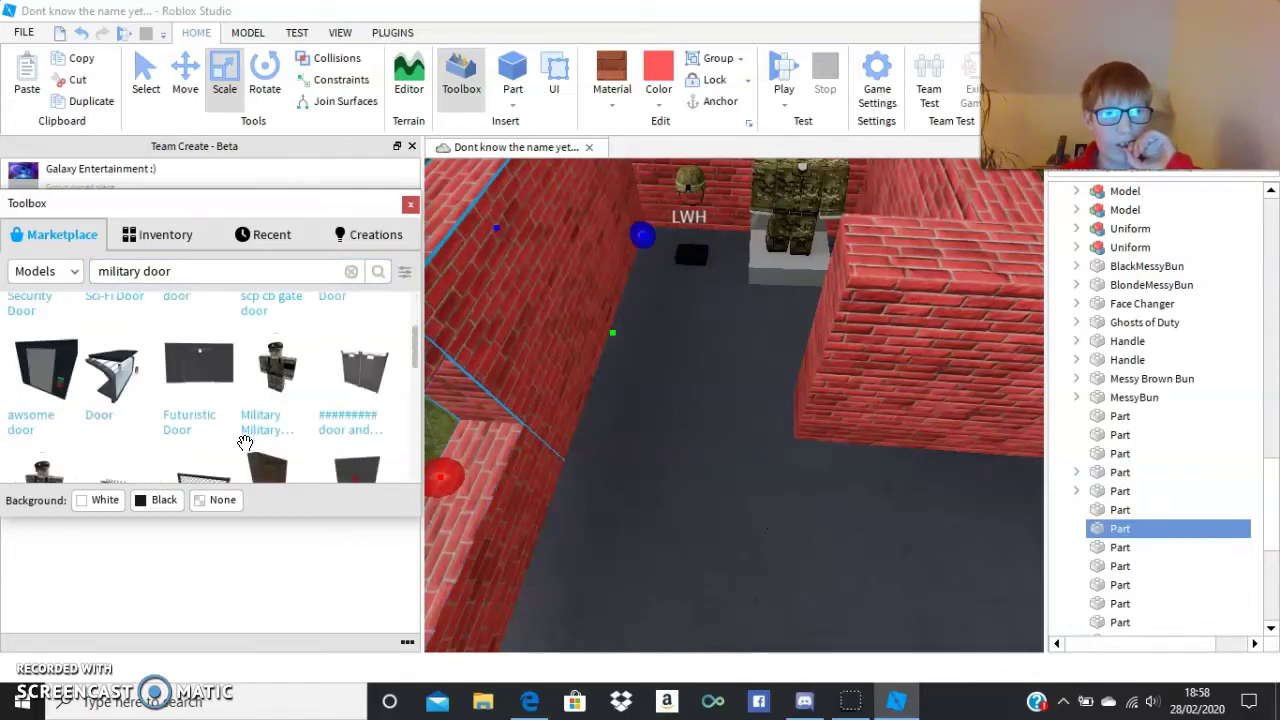
scroll(245, 443, "down", 3)
scroll(245, 443, "up", 5)
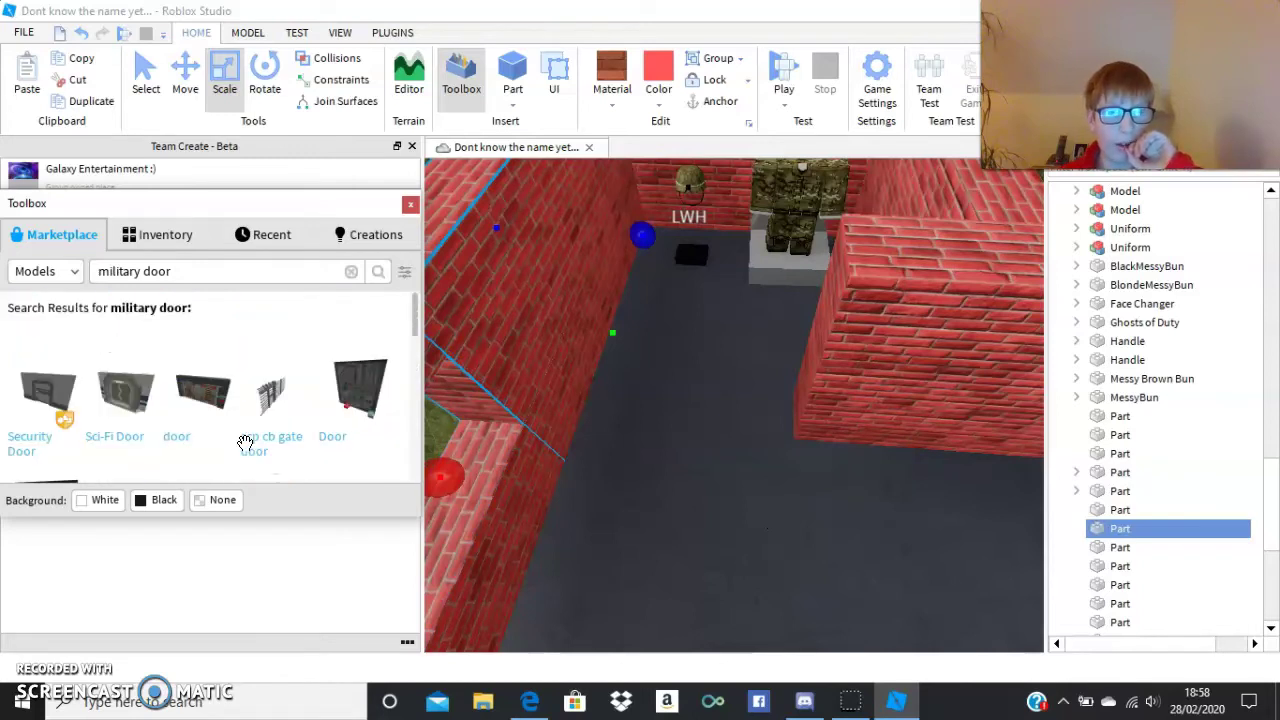
Step: Clear the wall selection and dismiss the LocalBridge.exe Bad Image error dialog
left_click_drag(430, 494, 565, 402)
right_click_drag(590, 482, 651, 480)
scroll(631, 494, "up", 4)
right_click(691, 443)
left_click(735, 14)
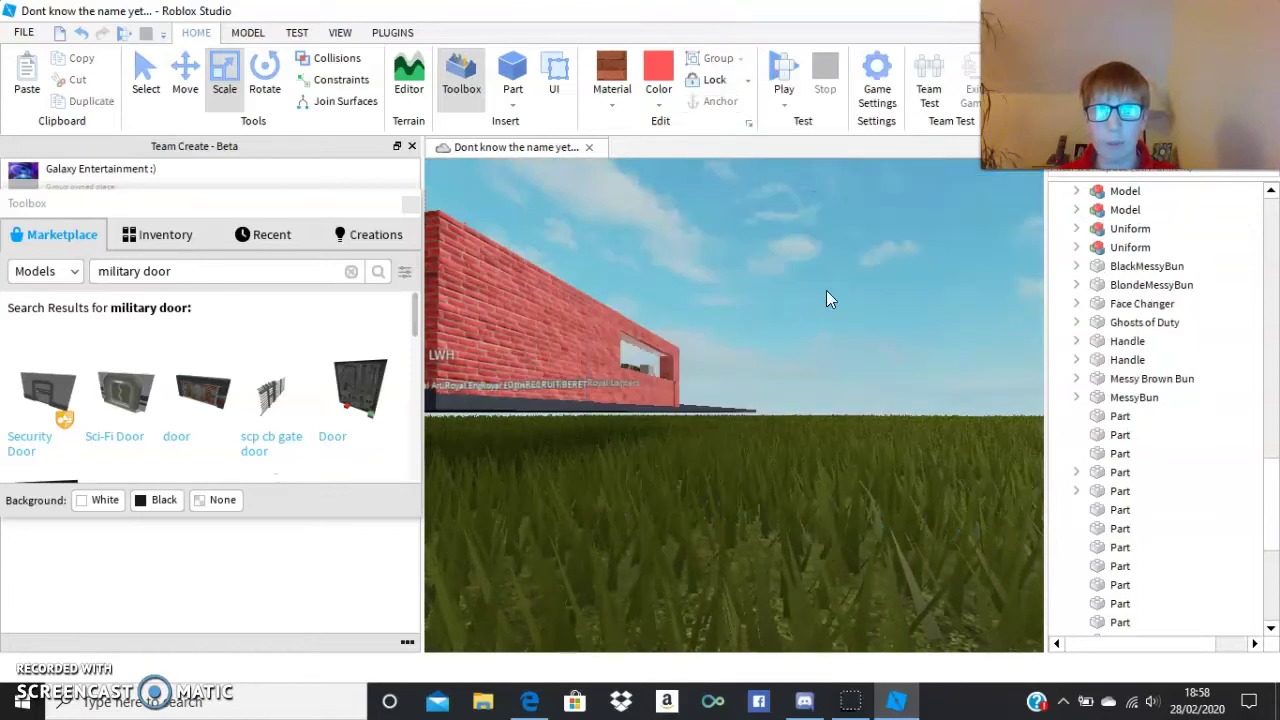
right_click_drag(811, 296, 816, 303)
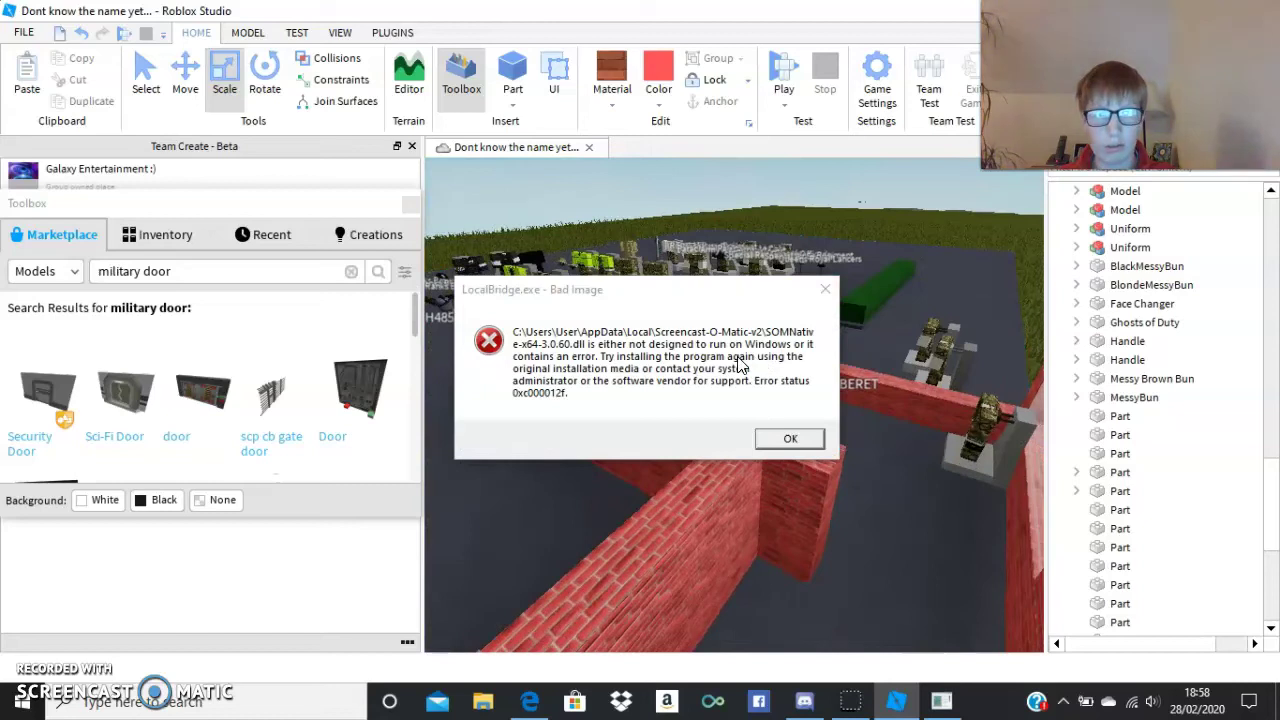
left_click(789, 440)
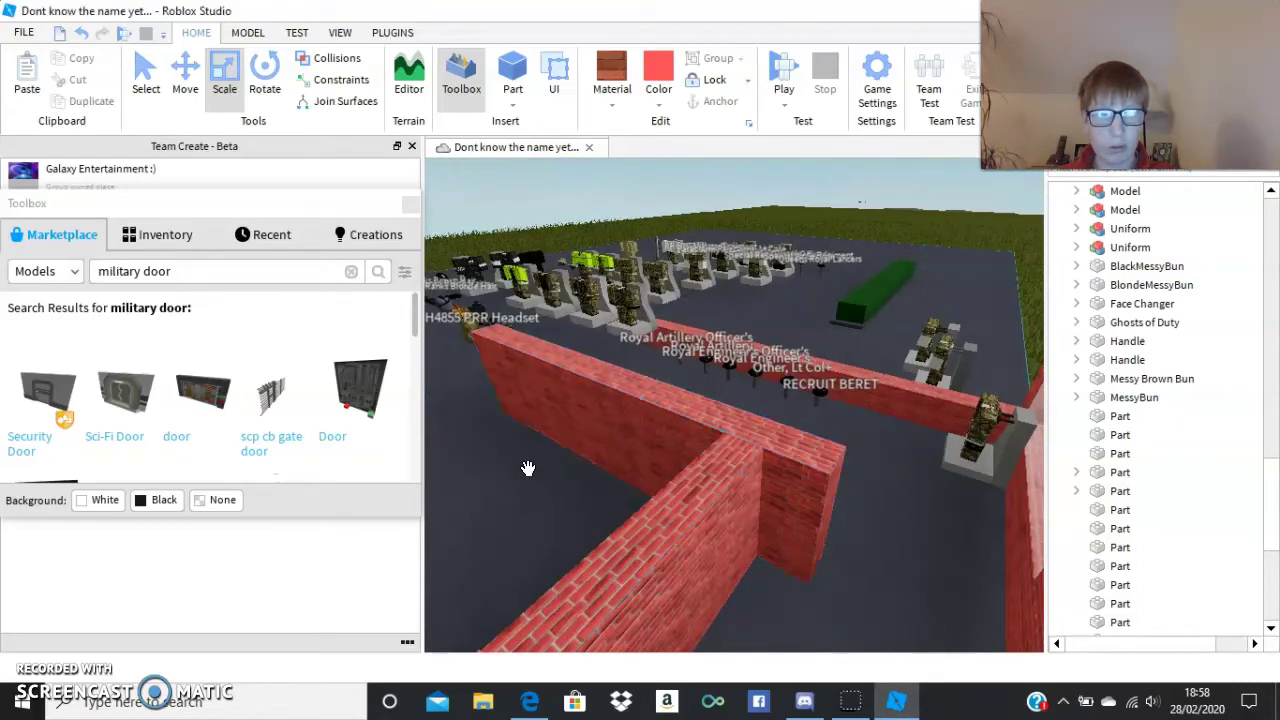
Step: Review the enclosed brick room from above, including its window opening and doorway gap
right_click_drag(528, 468, 609, 462)
key("a")
key("w")
key("s")
scroll(604, 459, "down", 10)
scroll(604, 459, "up", 4)
key("w")
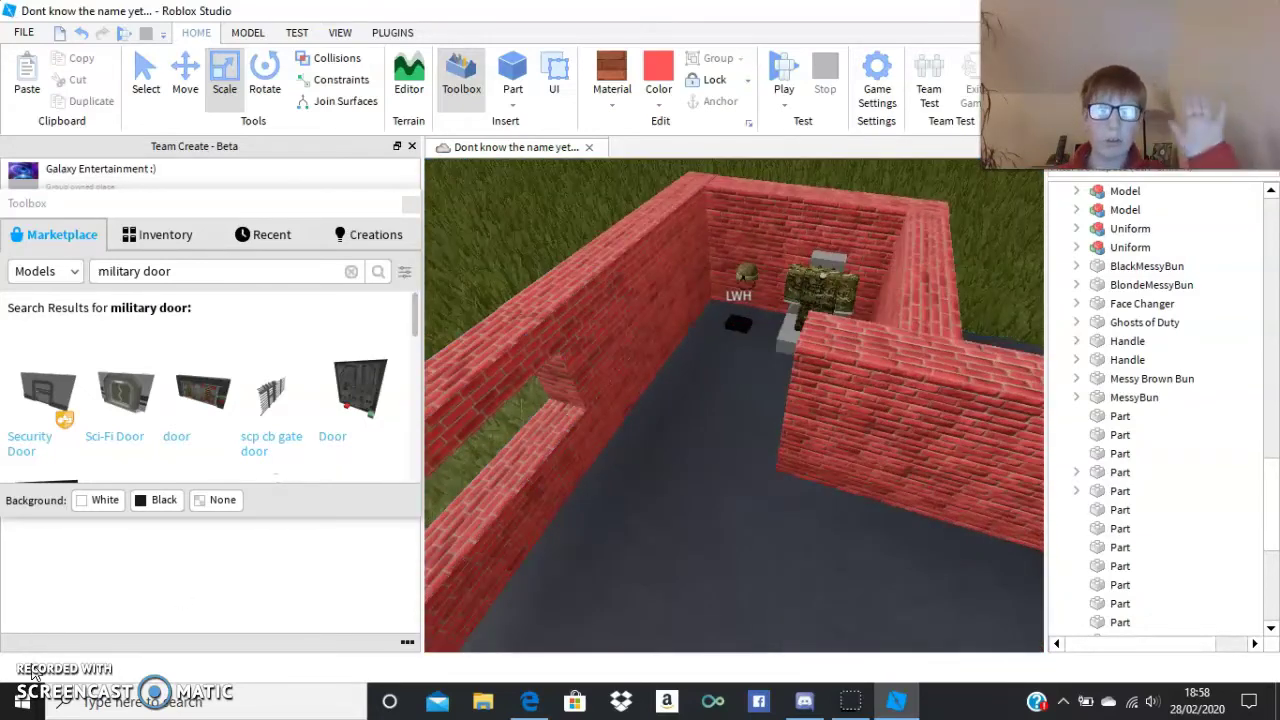